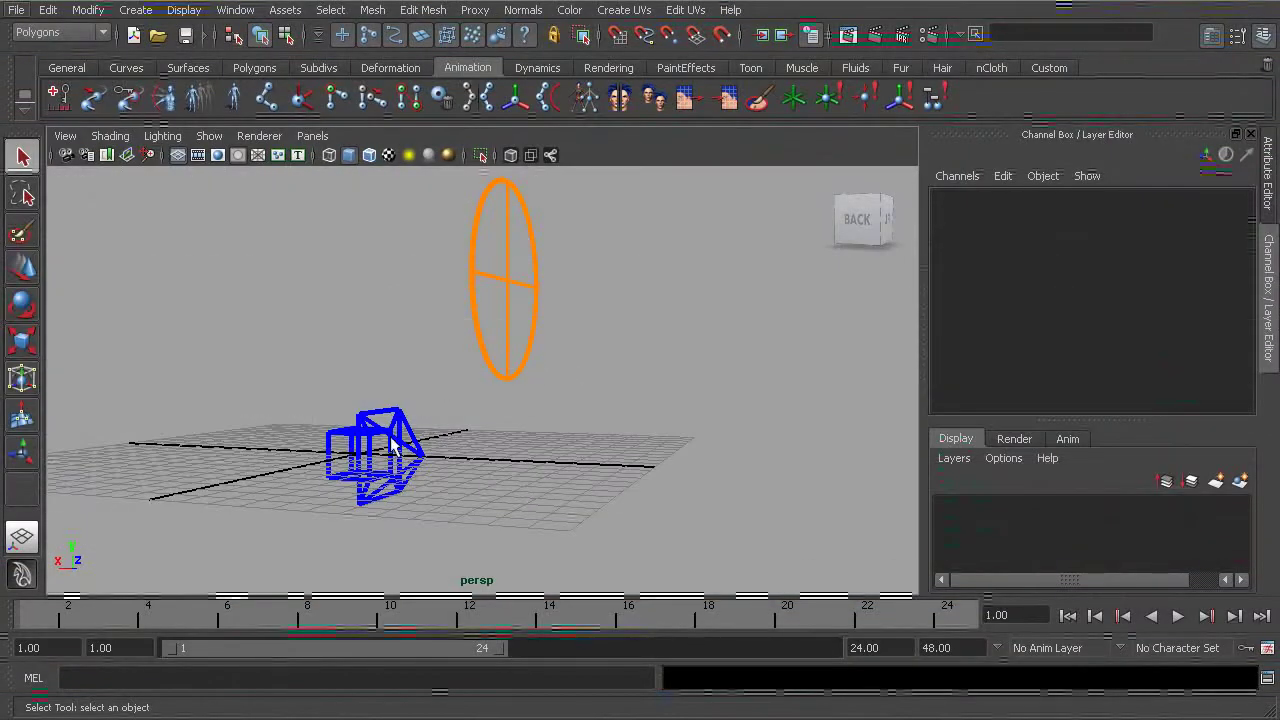
Step: Examine the blue arrow and the orange circular target from several angles in the perspective view
alt+drag(392, 447, 367, 374)
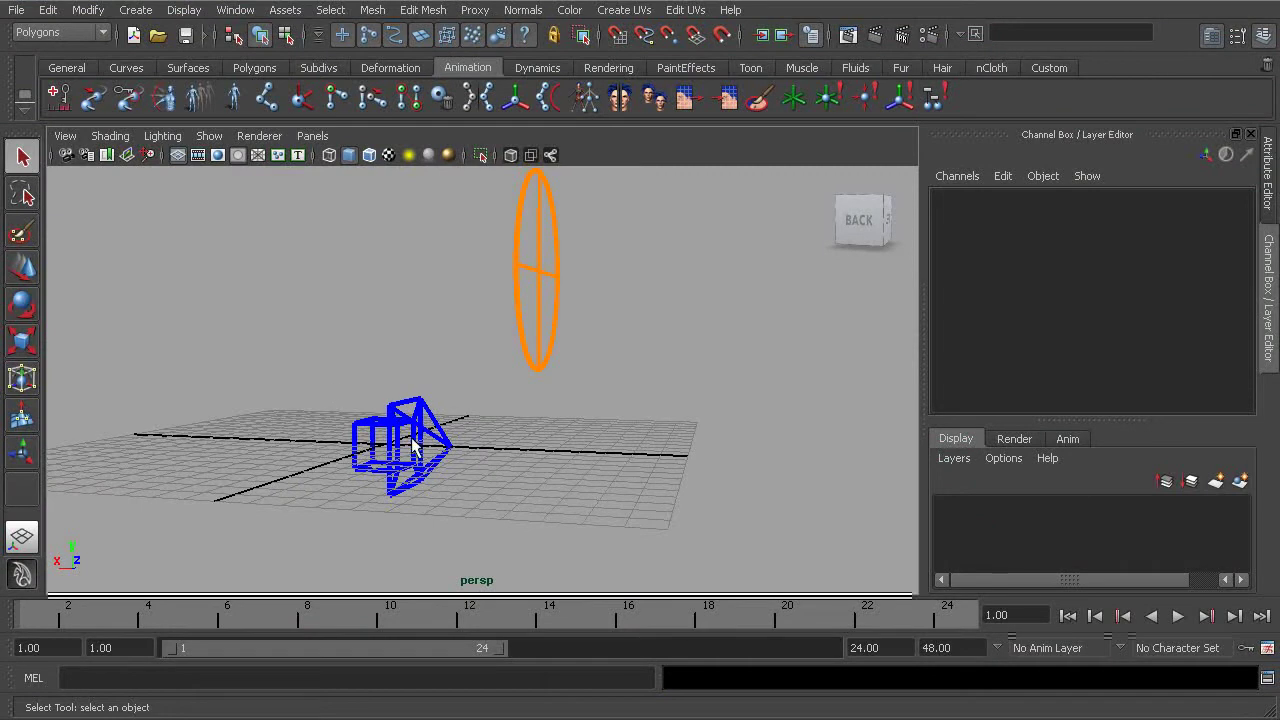
alt+drag(410, 435, 313, 395)
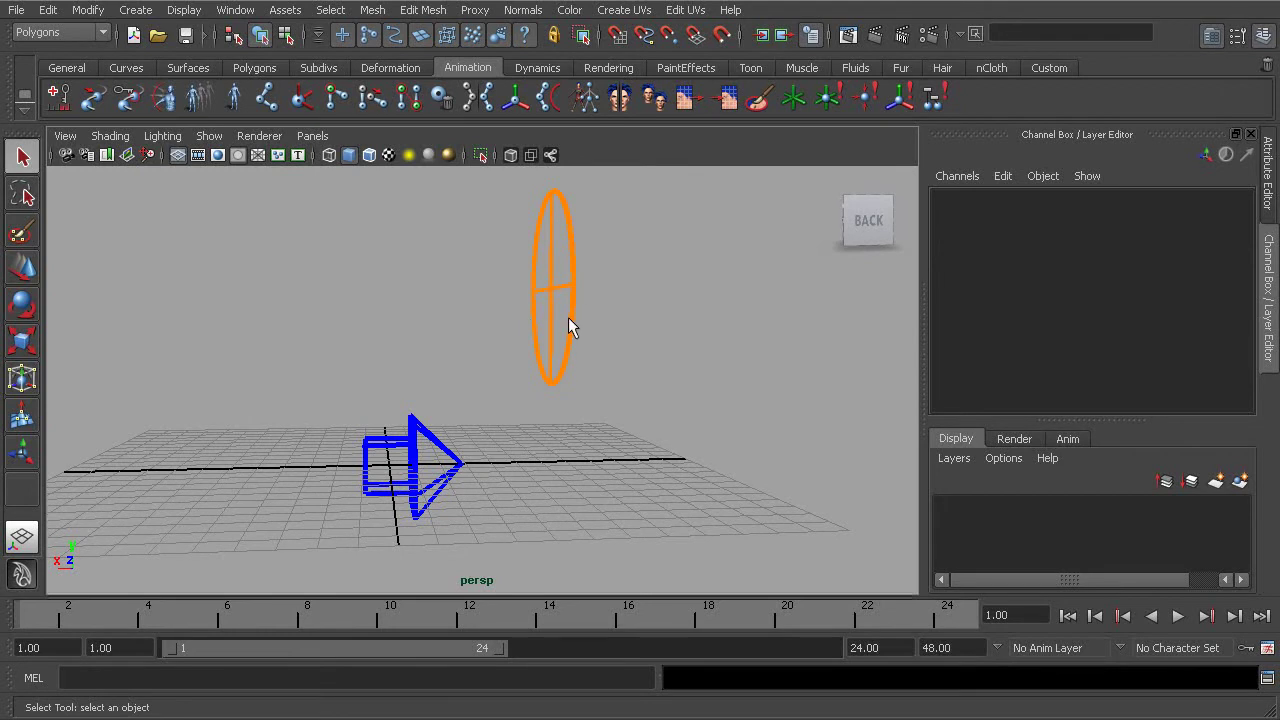
alt+drag(523, 308, 489, 345)
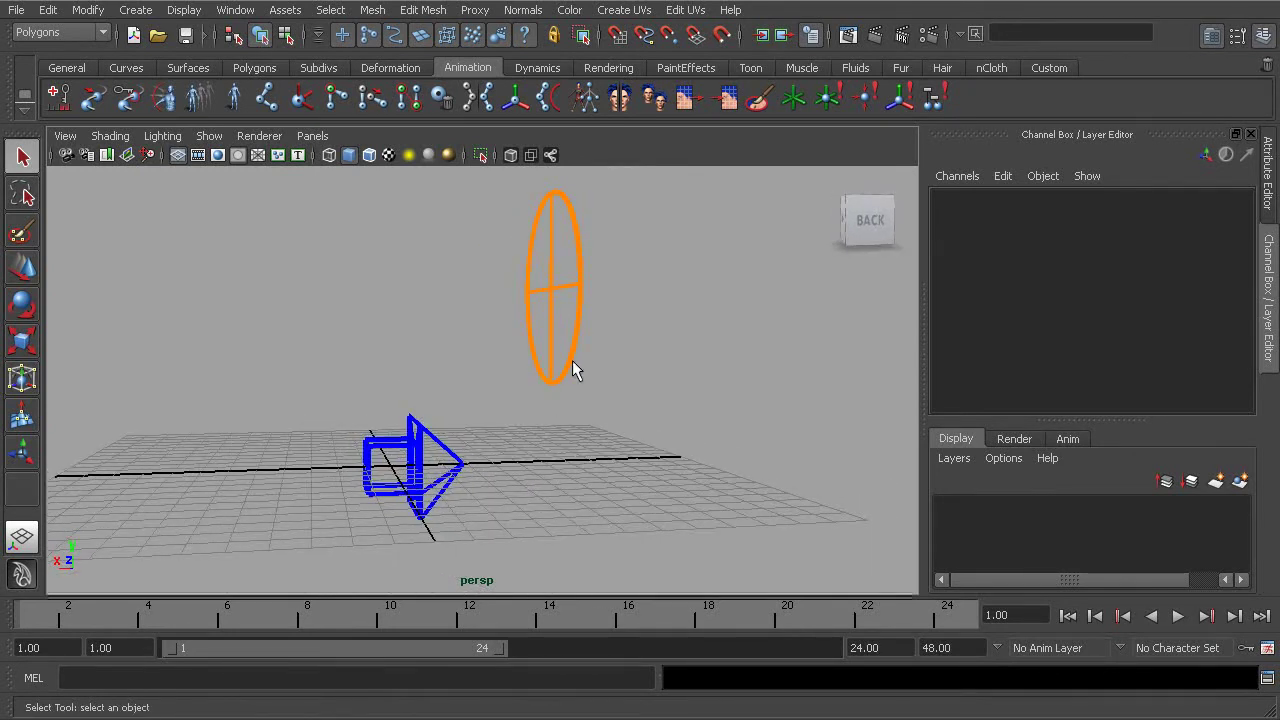
alt+drag(483, 422, 515, 456)
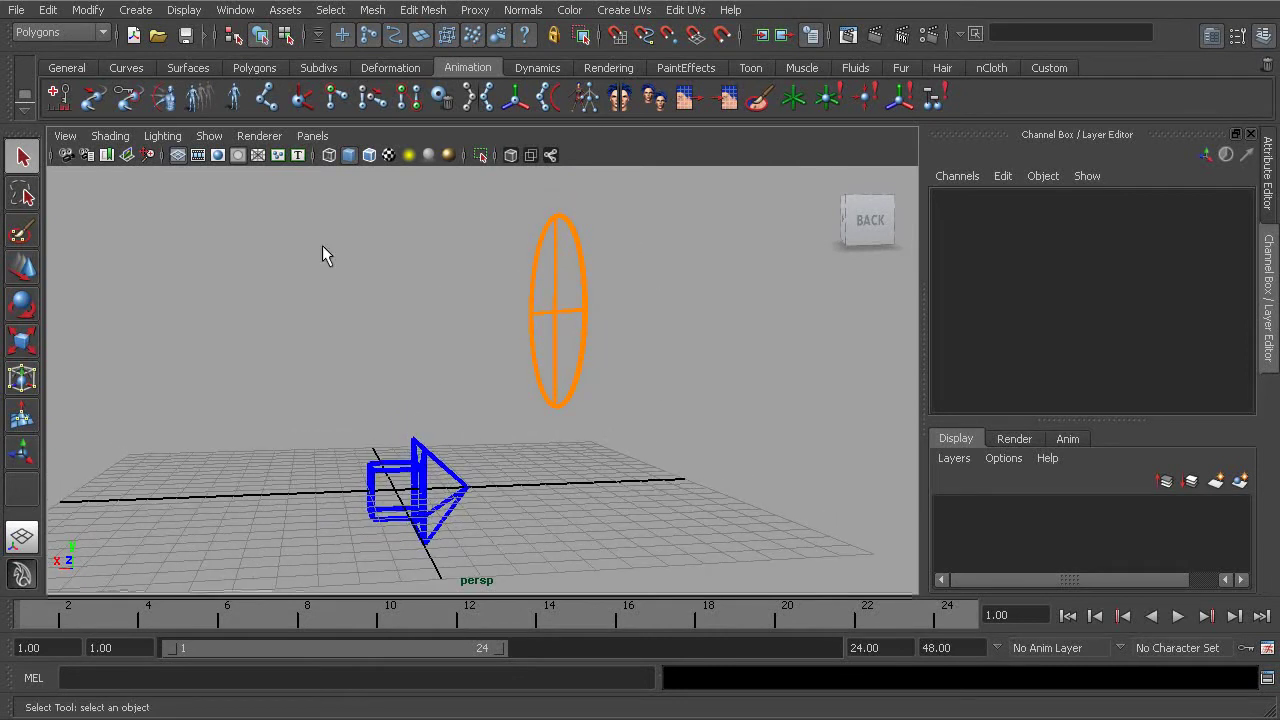
alt+drag(358, 328, 318, 328)
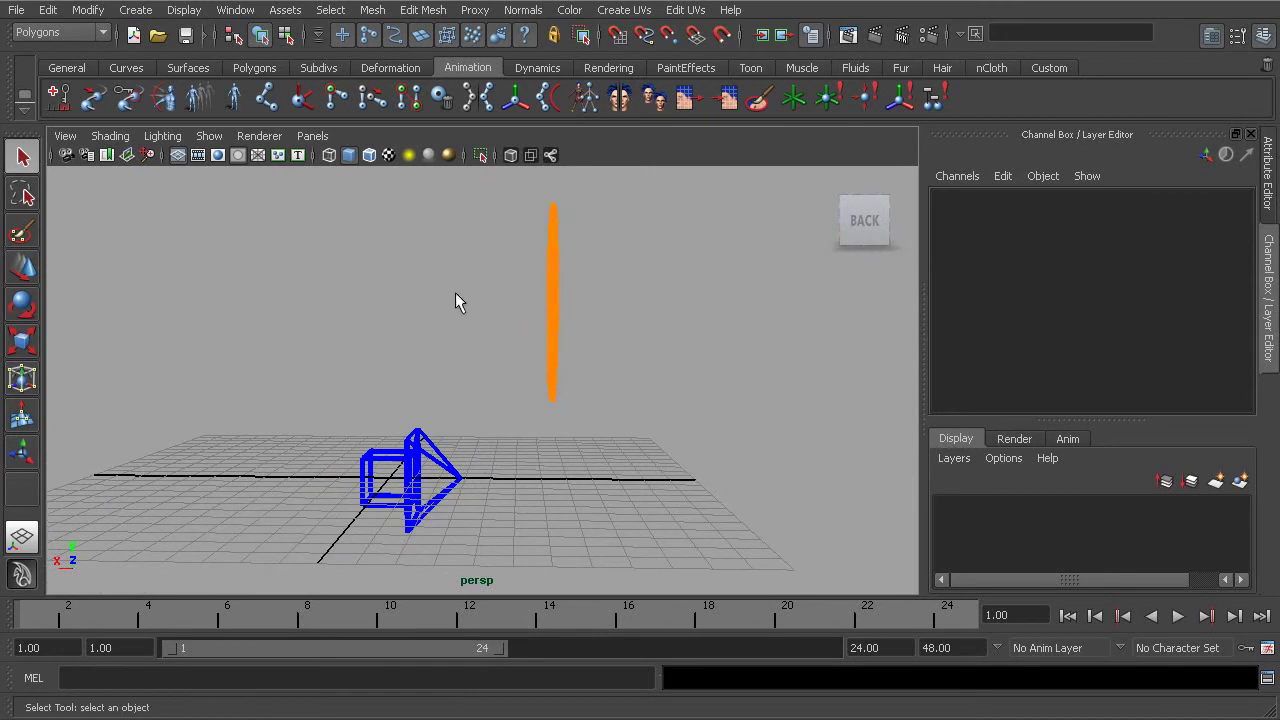
alt+drag(337, 309, 362, 329)
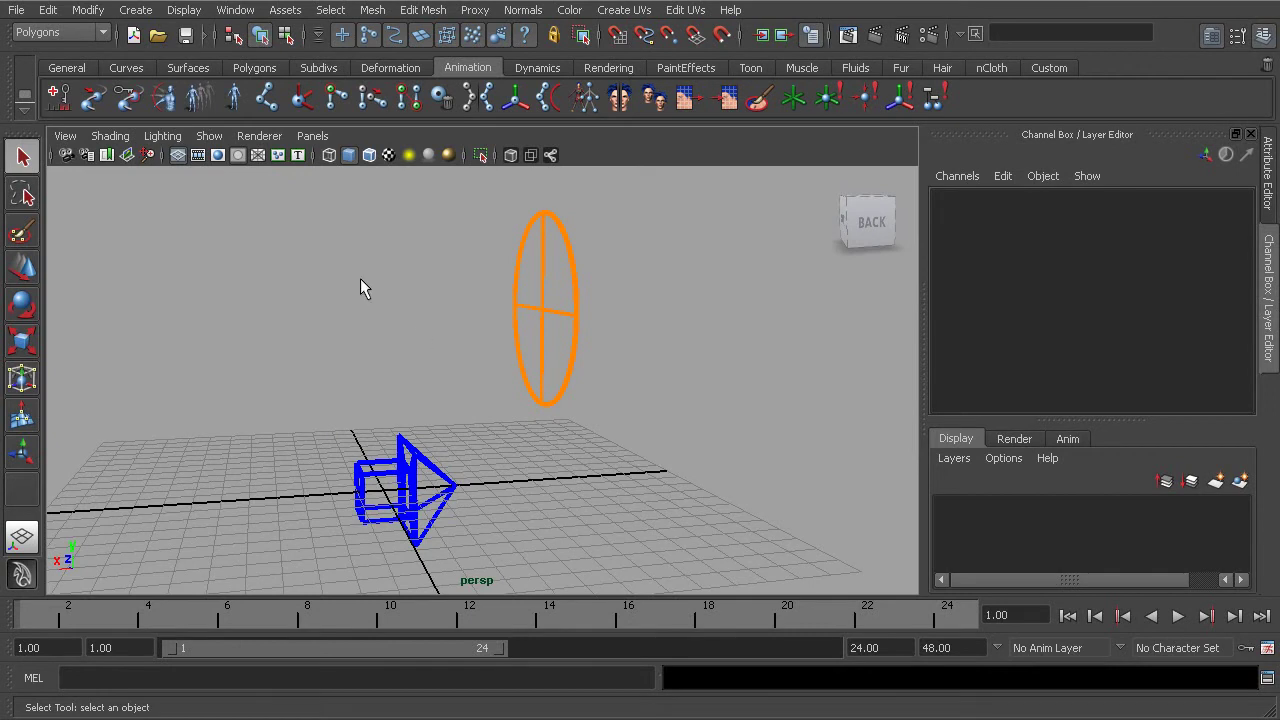
alt+drag(326, 366, 352, 356)
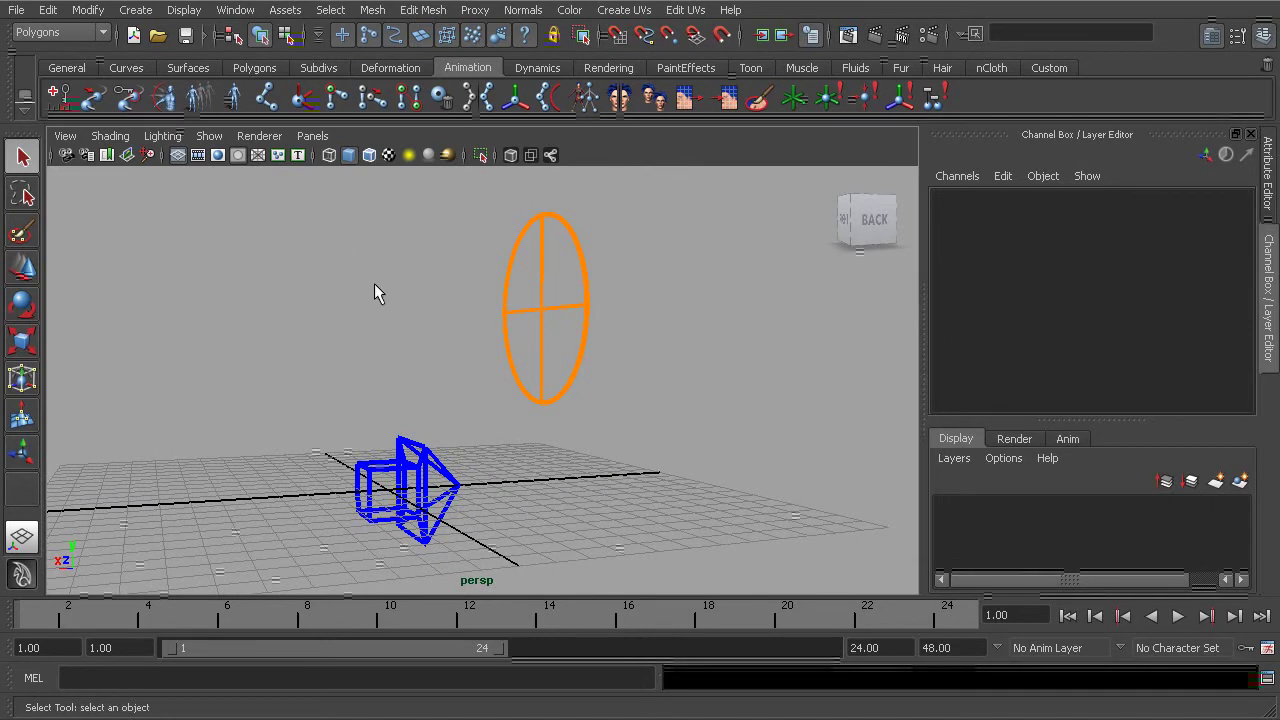
alt+drag(380, 309, 350, 312)
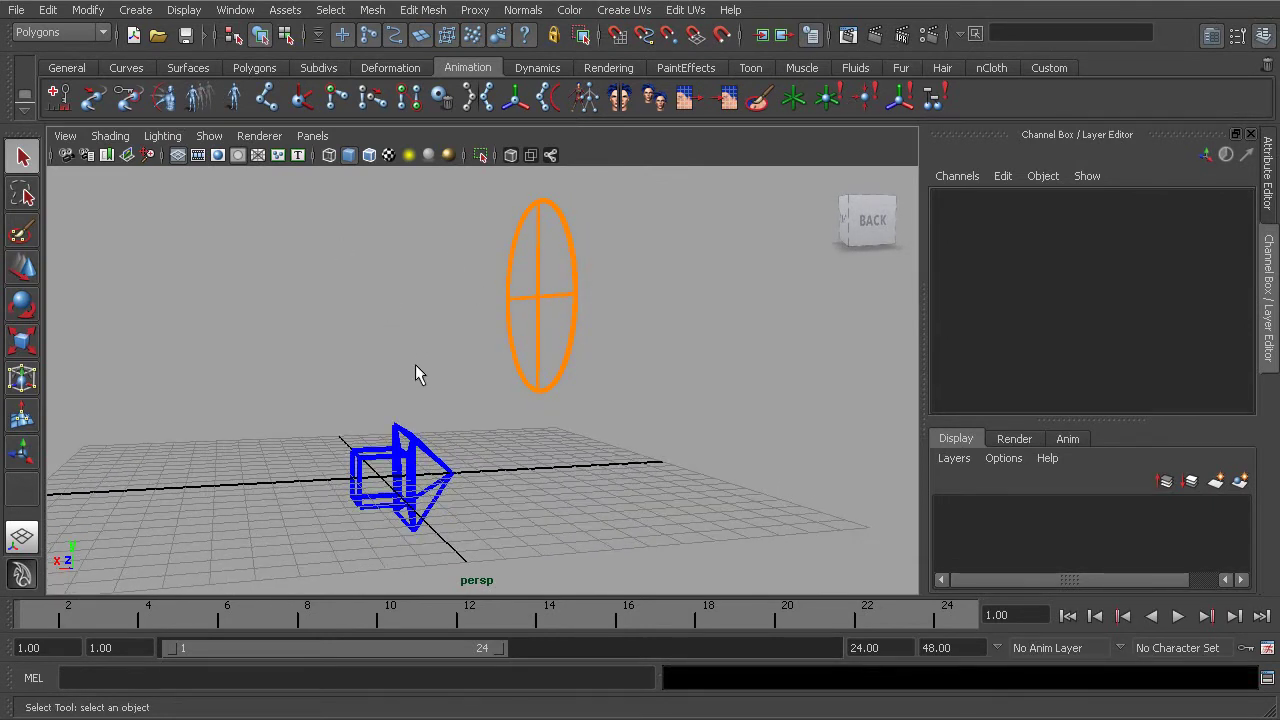
mouse_move(418, 386)
alt+mouse_down()
mouse_move(366, 383)
mouse_move(394, 386)
alt+mouse_up()
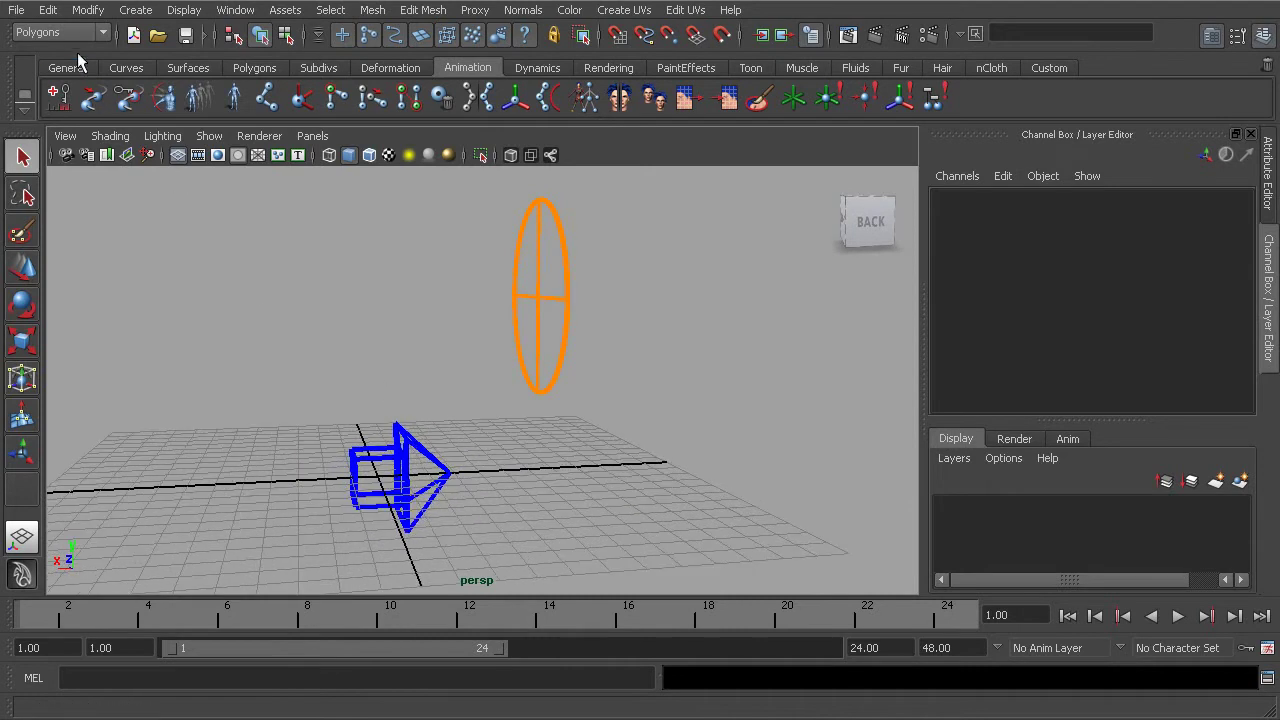
Step: Switch to the Animation menu set and detach the Constrain commands as a floating window
click(70, 35)
click(40, 50)
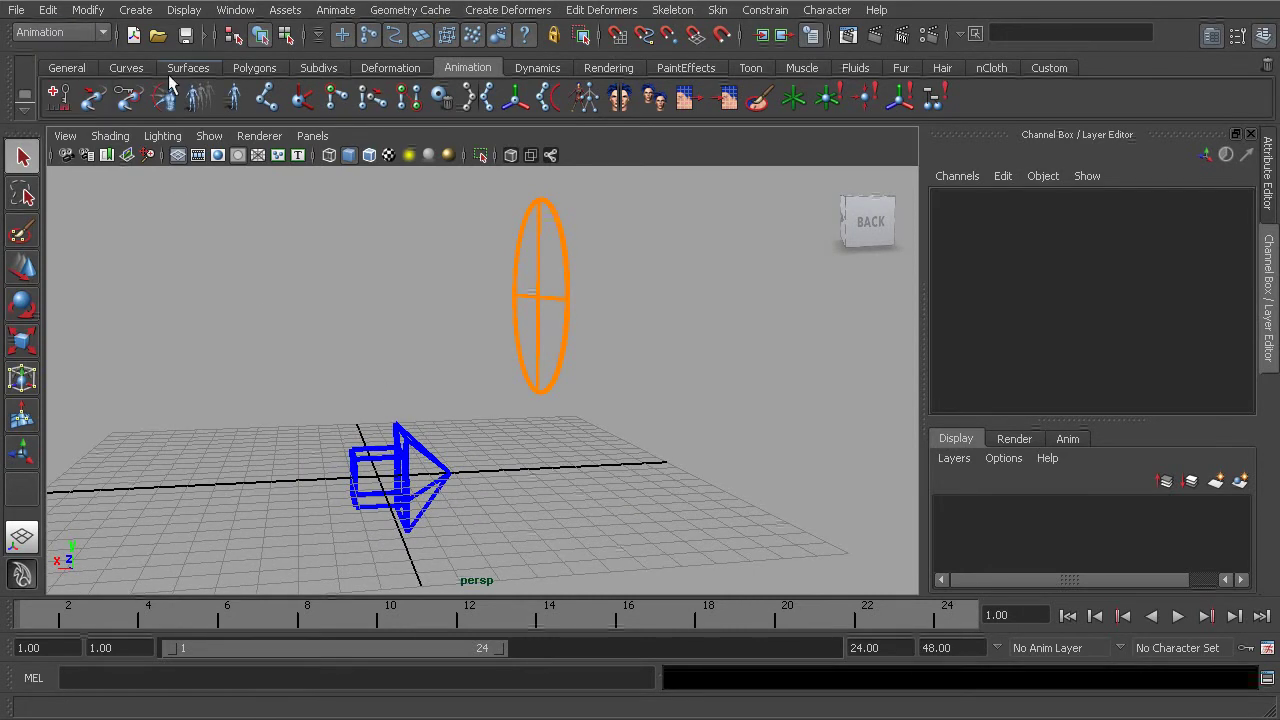
click(770, 12)
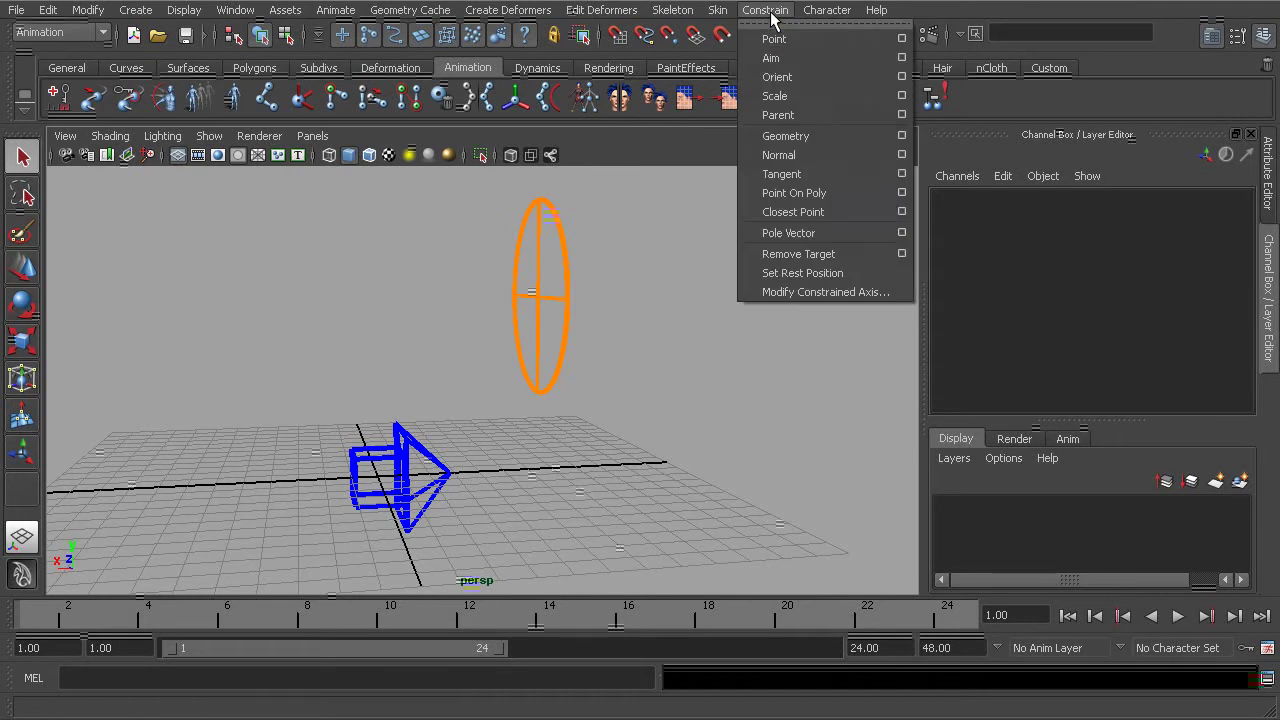
click(822, 24)
drag(831, 11, 840, 83)
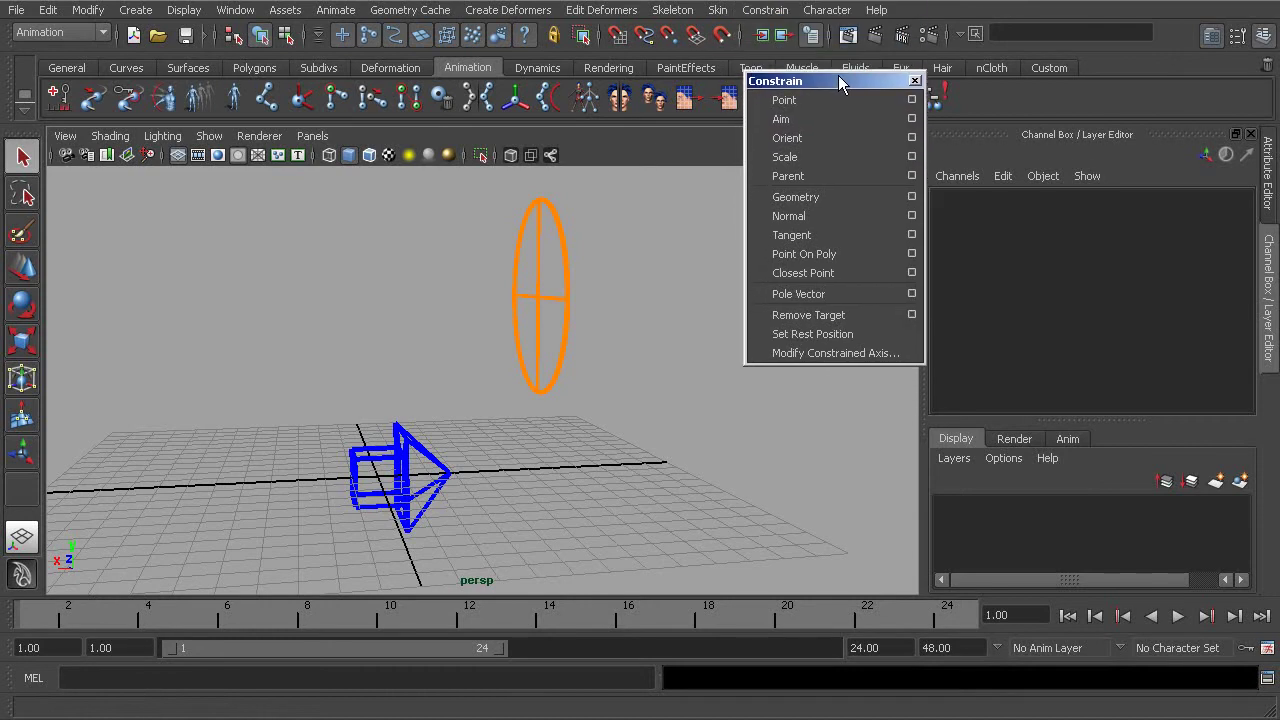
Step: Open the Aim constraint options, reset them to the defaults and place the options window clear of the arrow and target
click(912, 119)
click(405, 87)
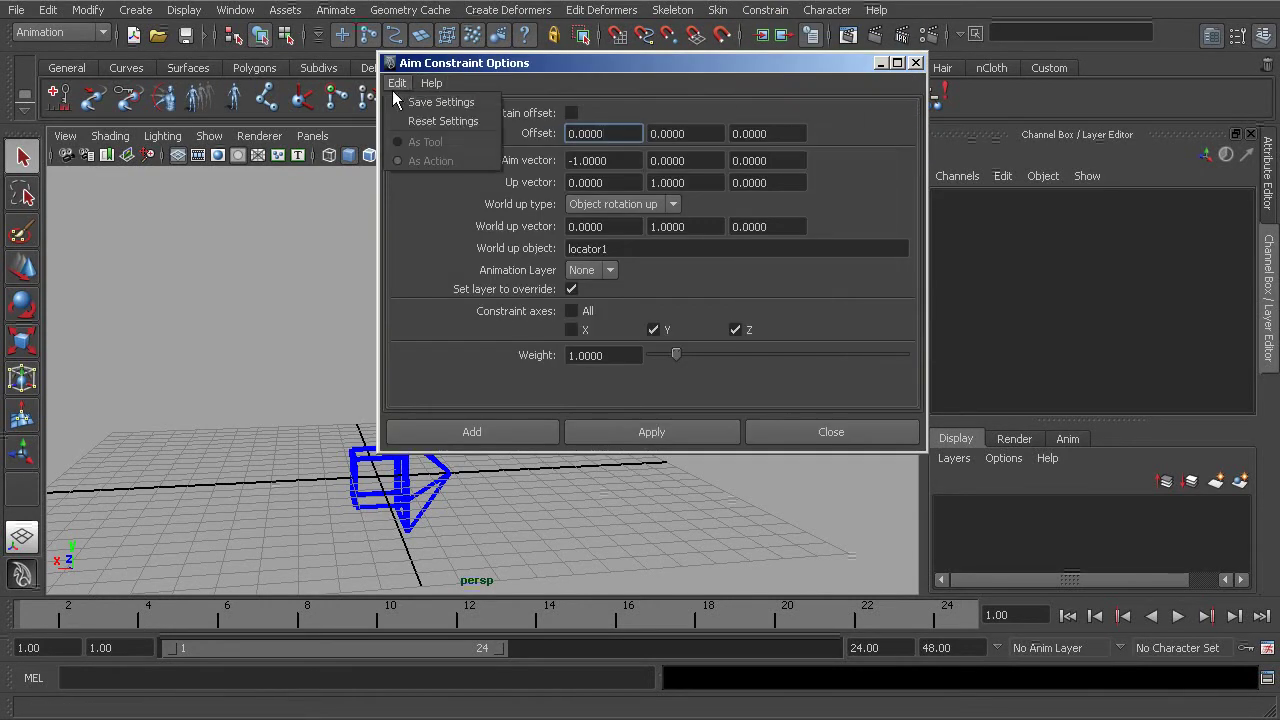
click(413, 119)
drag(551, 67, 779, 84)
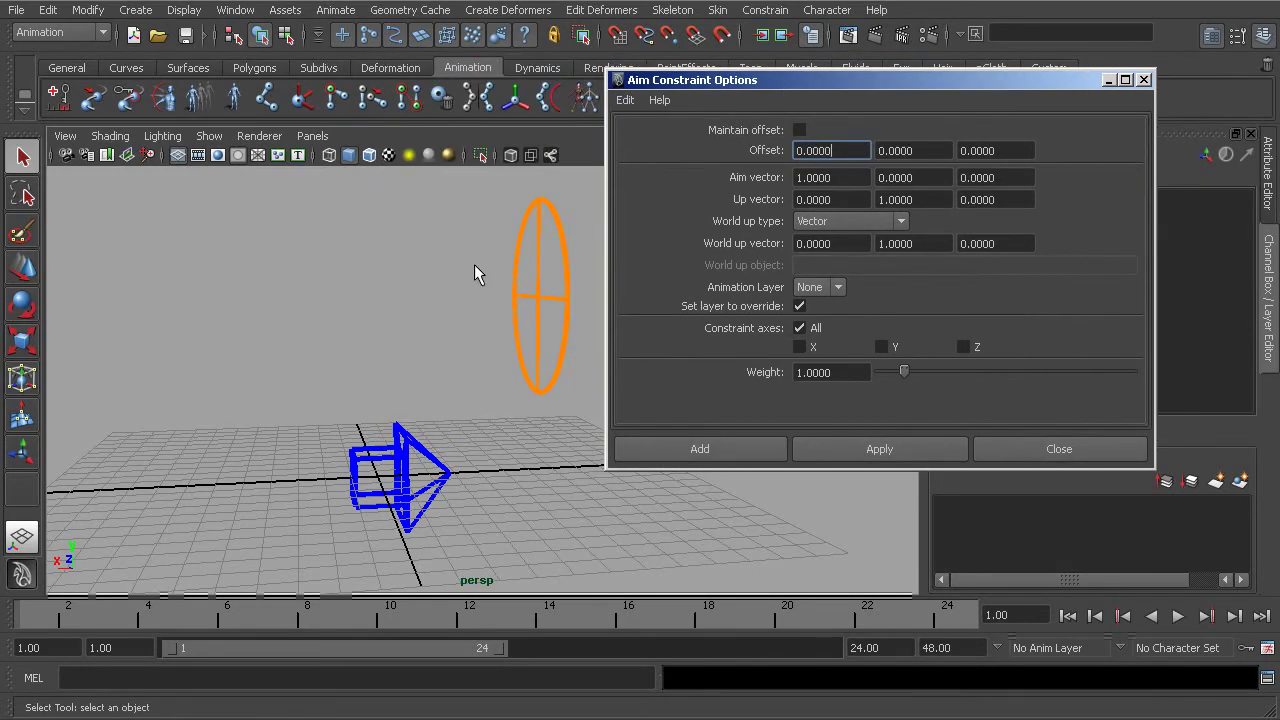
Step: Aim-constrain the blue arrow to the circular target using the default options
mouse_move(482, 297)
alt+mouse_down()
mouse_move(400, 291)
mouse_move(484, 304)
alt+mouse_up()
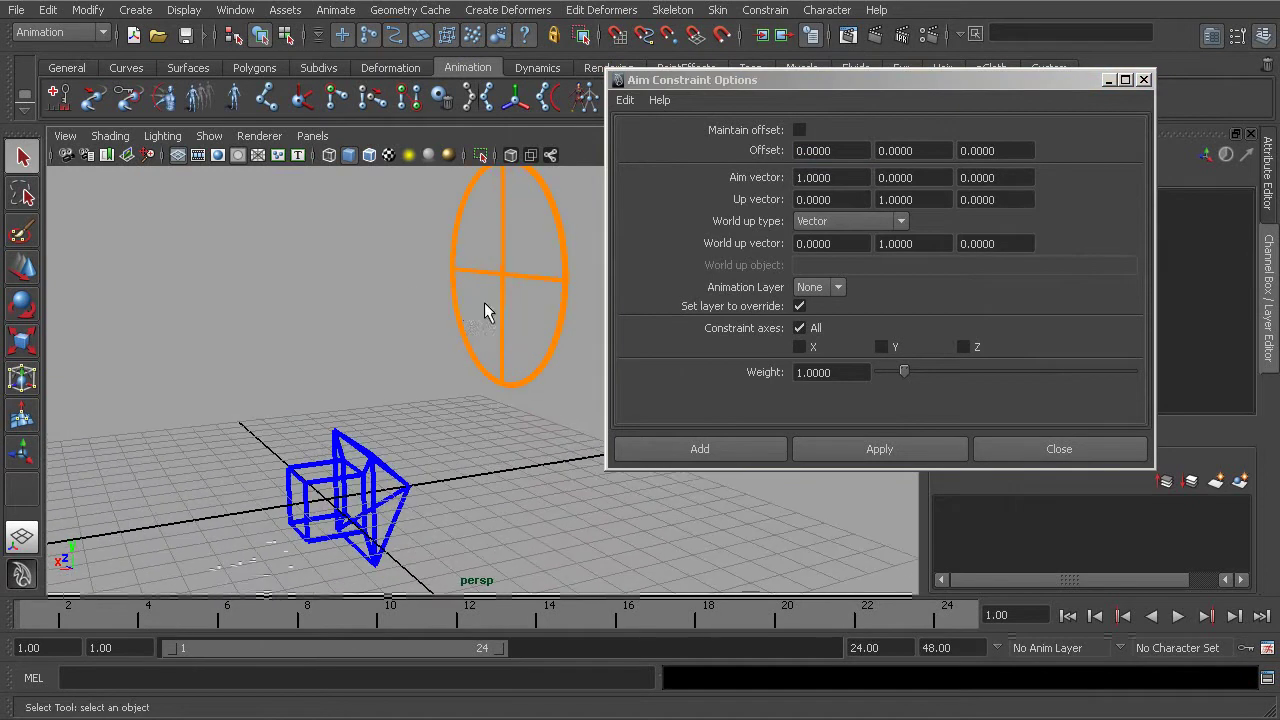
drag(424, 229, 521, 291)
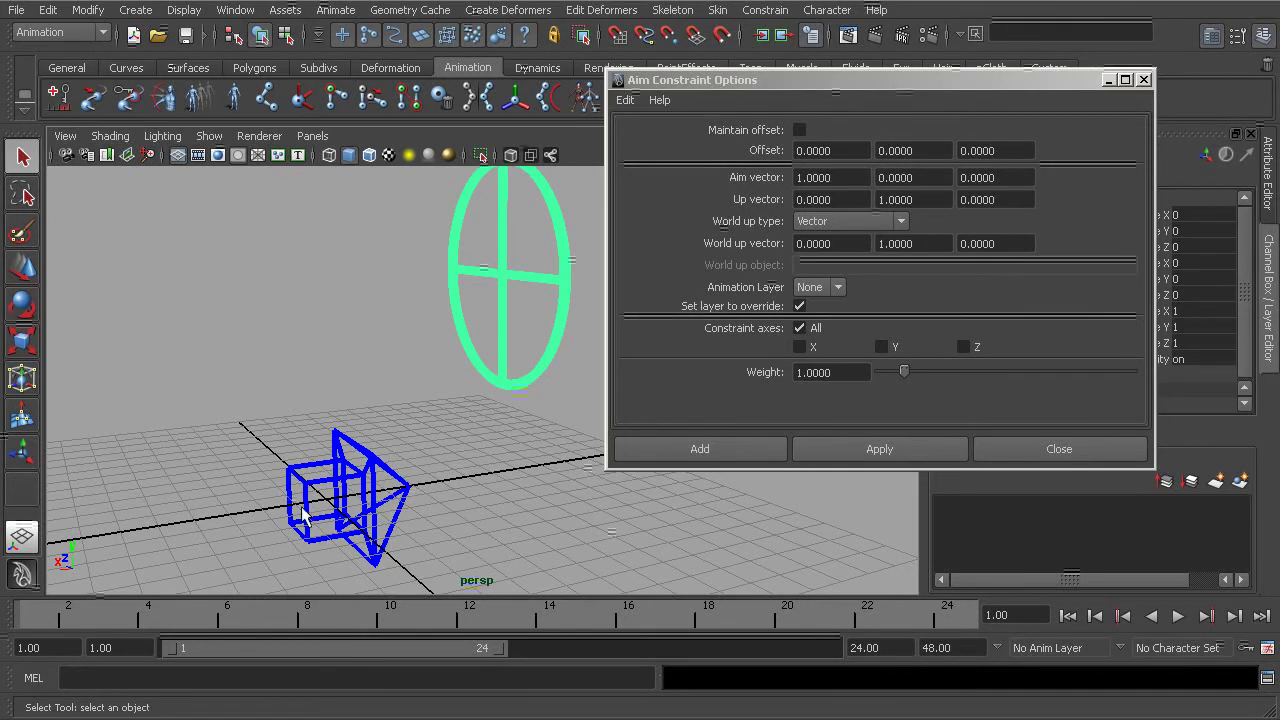
alt+drag(377, 488, 291, 356)
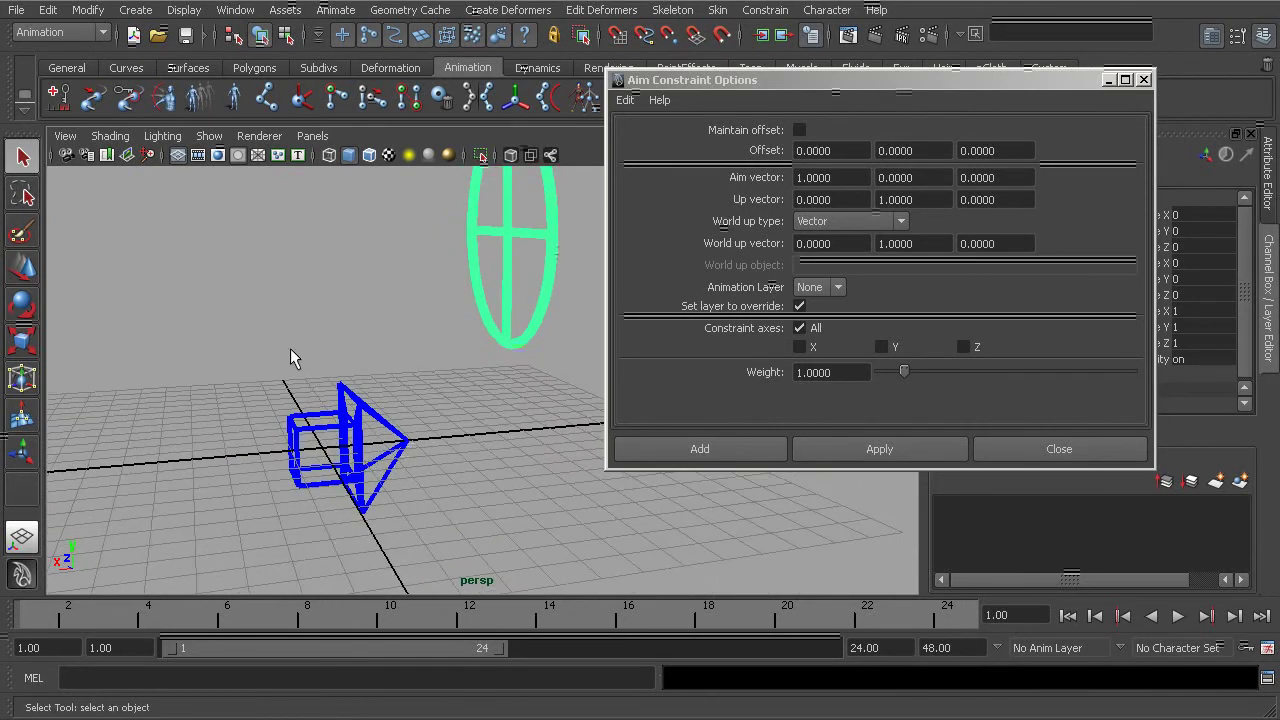
drag(340, 390, 376, 430)
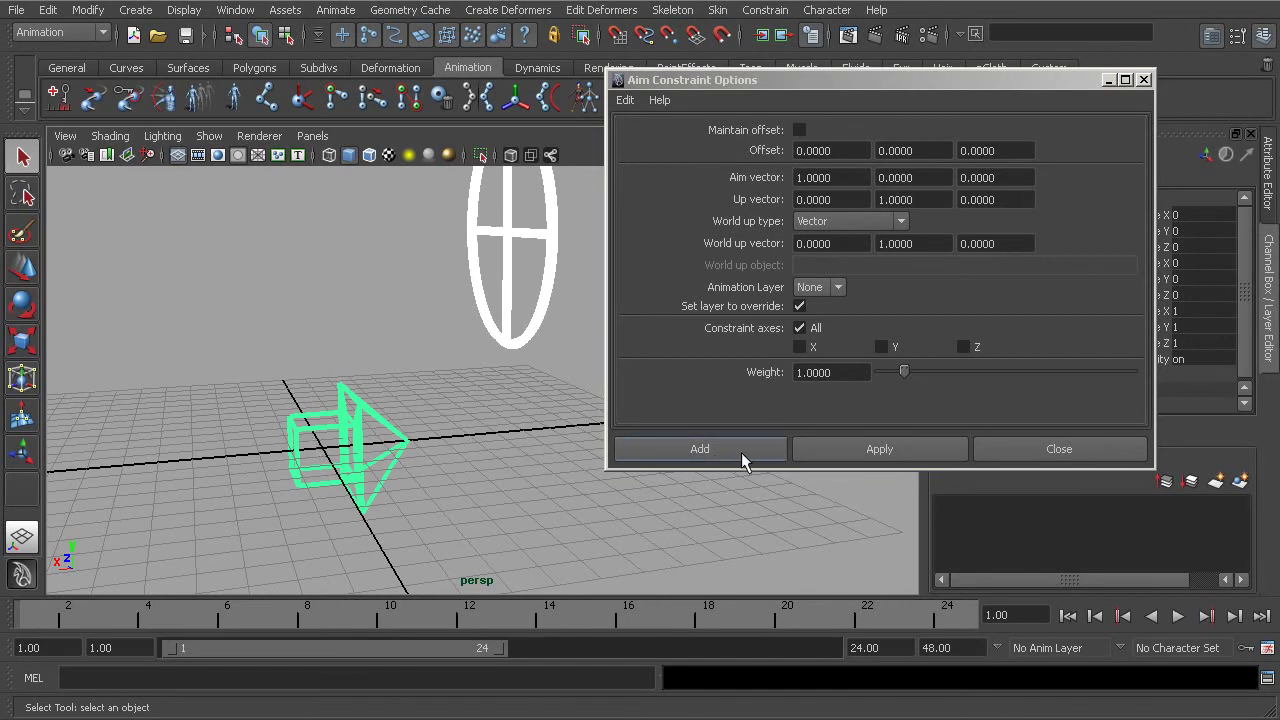
click(878, 450)
mouse_move(360, 447)
alt+mouse_down()
mouse_move(351, 457)
mouse_move(370, 437)
alt+mouse_up()
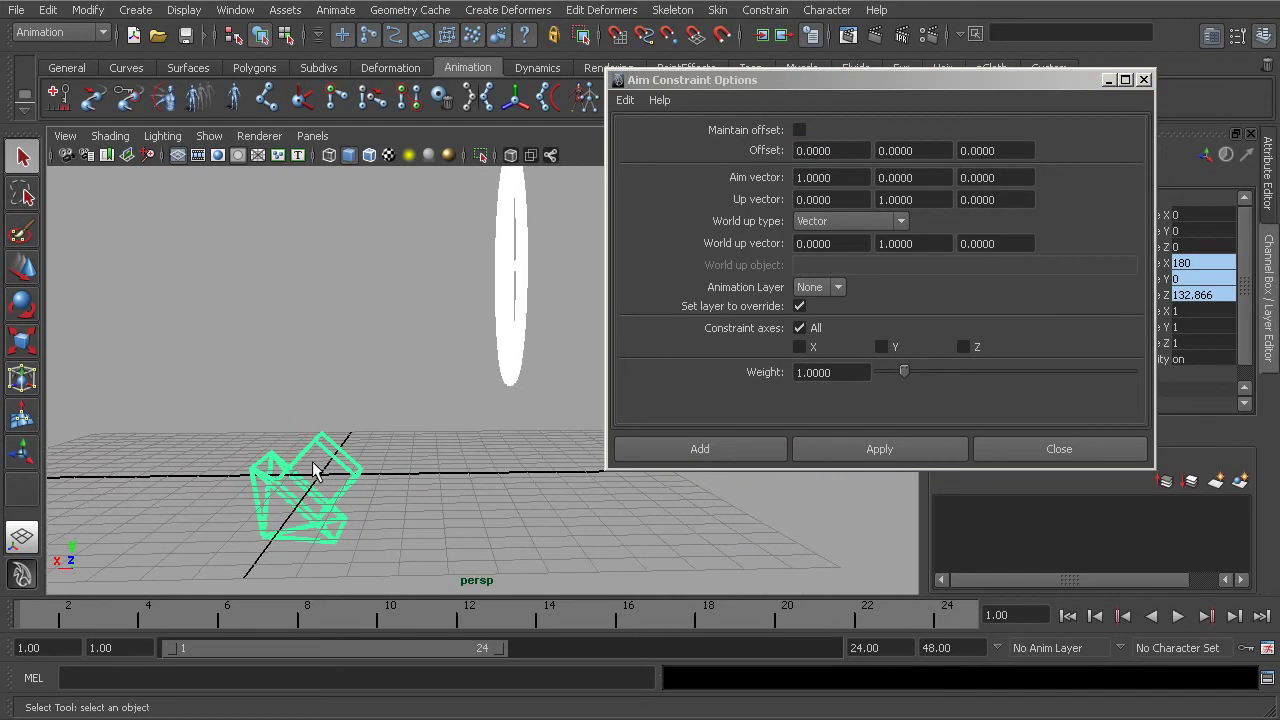
Step: Move the circular target around to test how the constrained arrow follows it, and undo the moves
drag(880, 88, 732, 107)
alt+drag(347, 365, 307, 383)
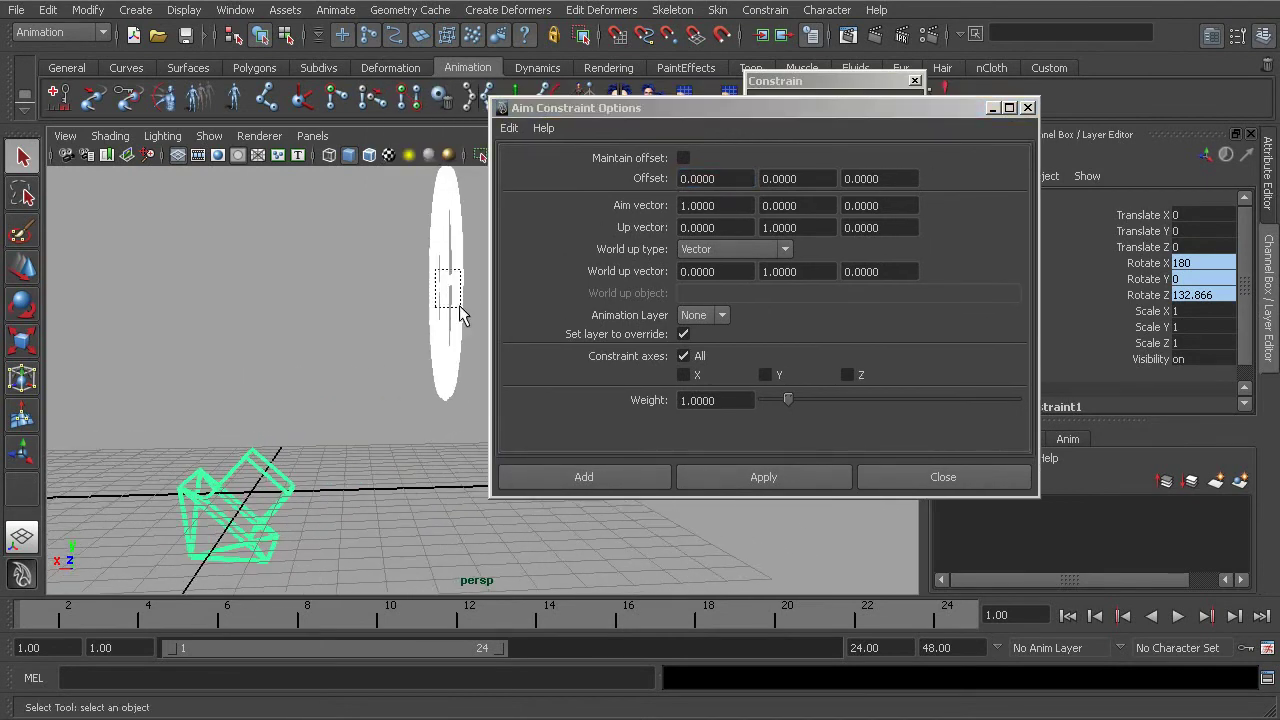
click(440, 283)
mouse_move(405, 300)
alt+mouse_down()
mouse_move(346, 337)
mouse_move(318, 327)
mouse_move(381, 303)
alt+mouse_up()
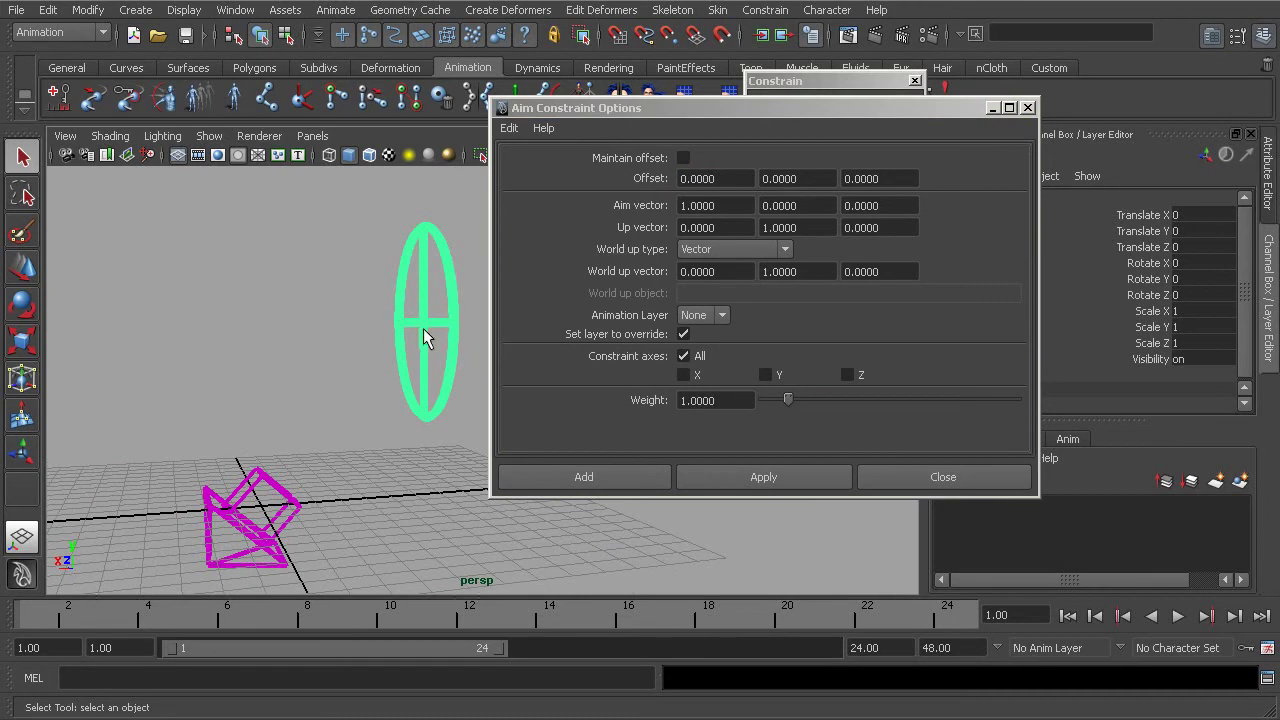
key(e)
alt+drag(457, 345, 305, 276)
key(w)
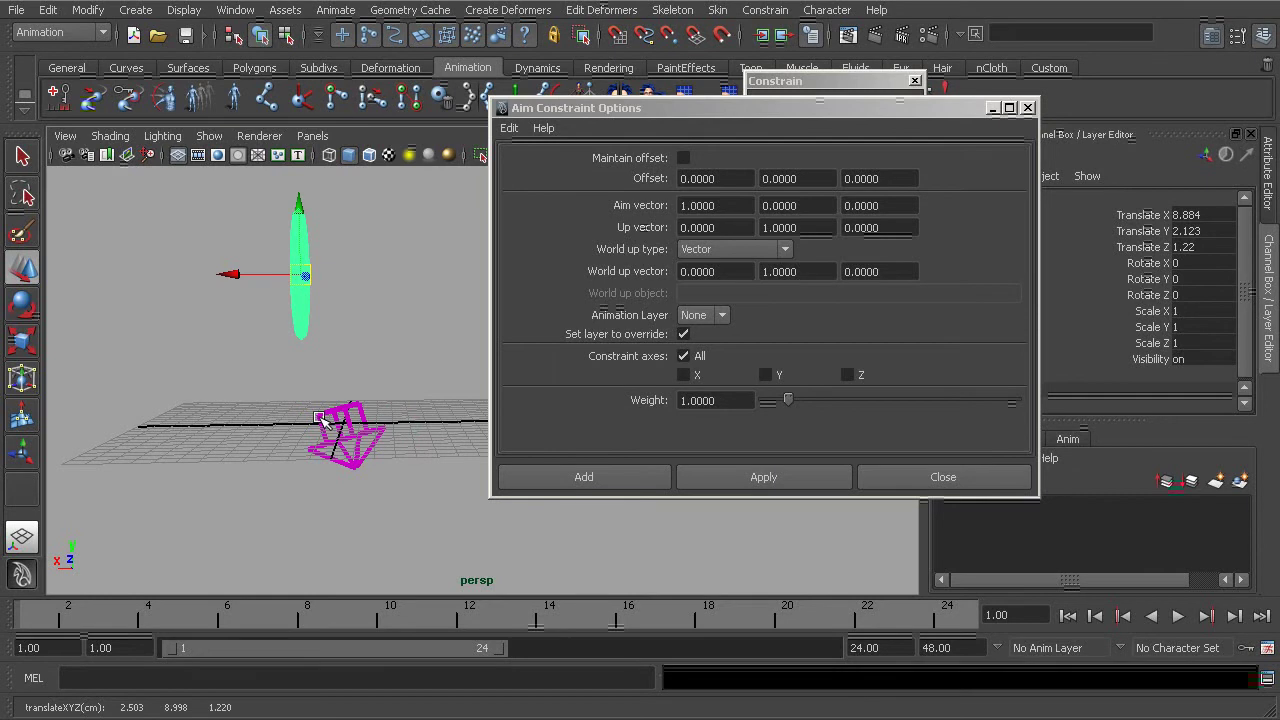
key(ctrl+z)
key(ctrl+z)
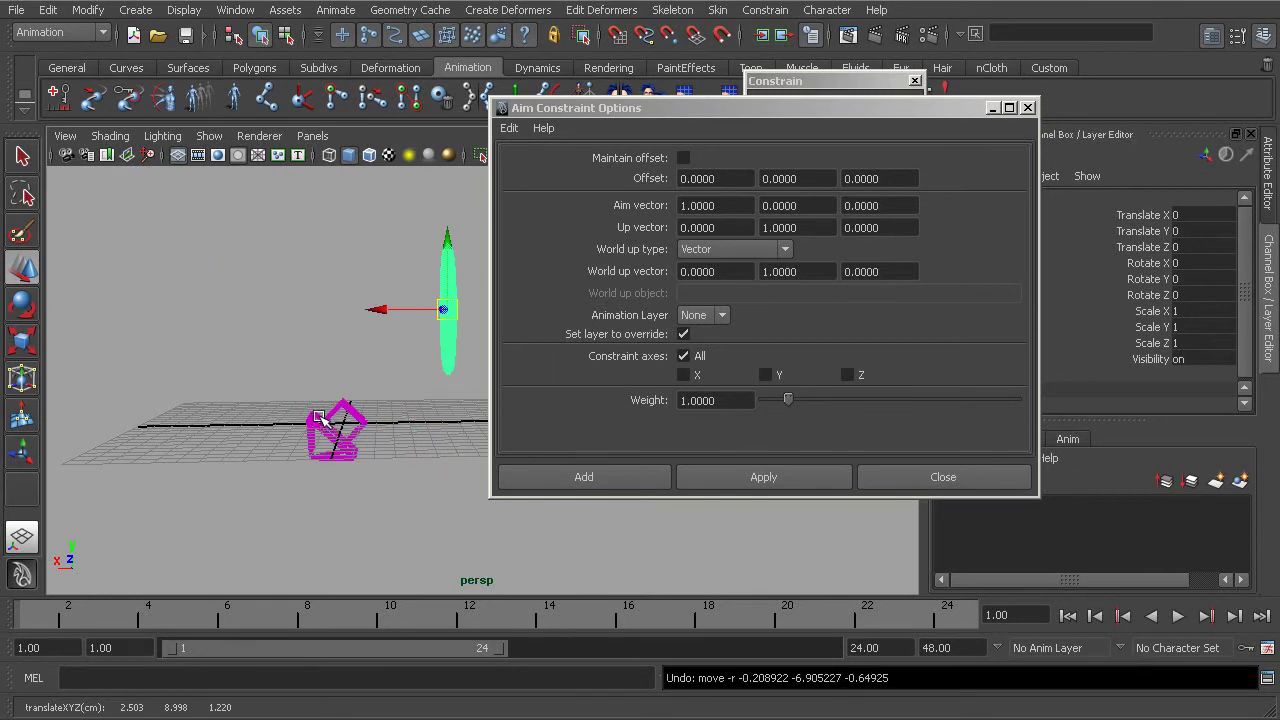
Step: Find the aim constraint under arrow01 in the Outliner, delete it and close the Outliner
click(333, 426)
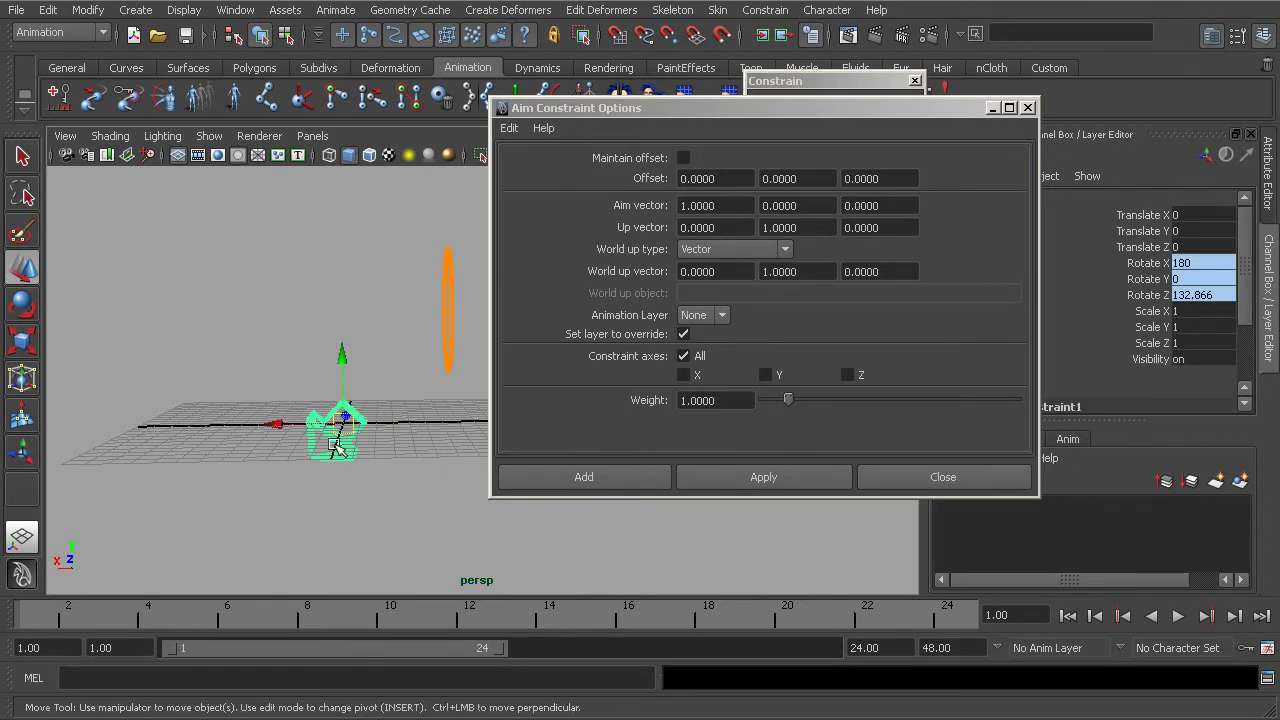
click(240, 10)
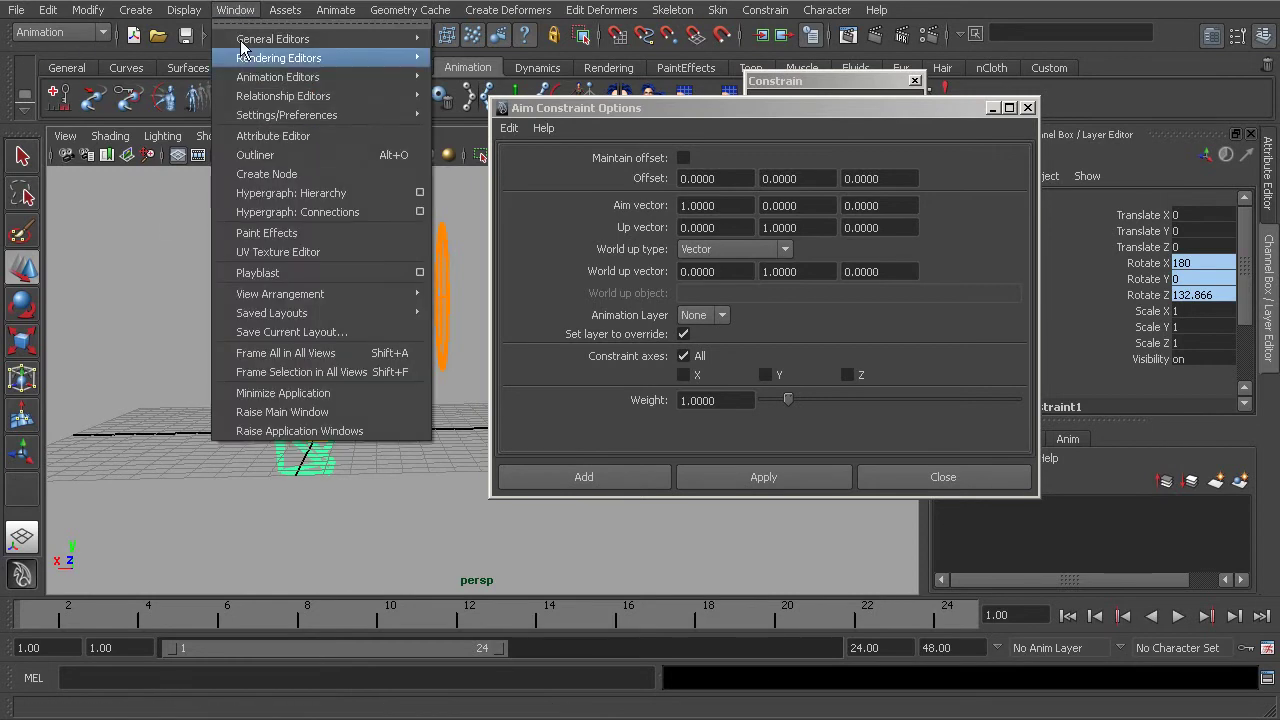
click(256, 155)
click(80, 266)
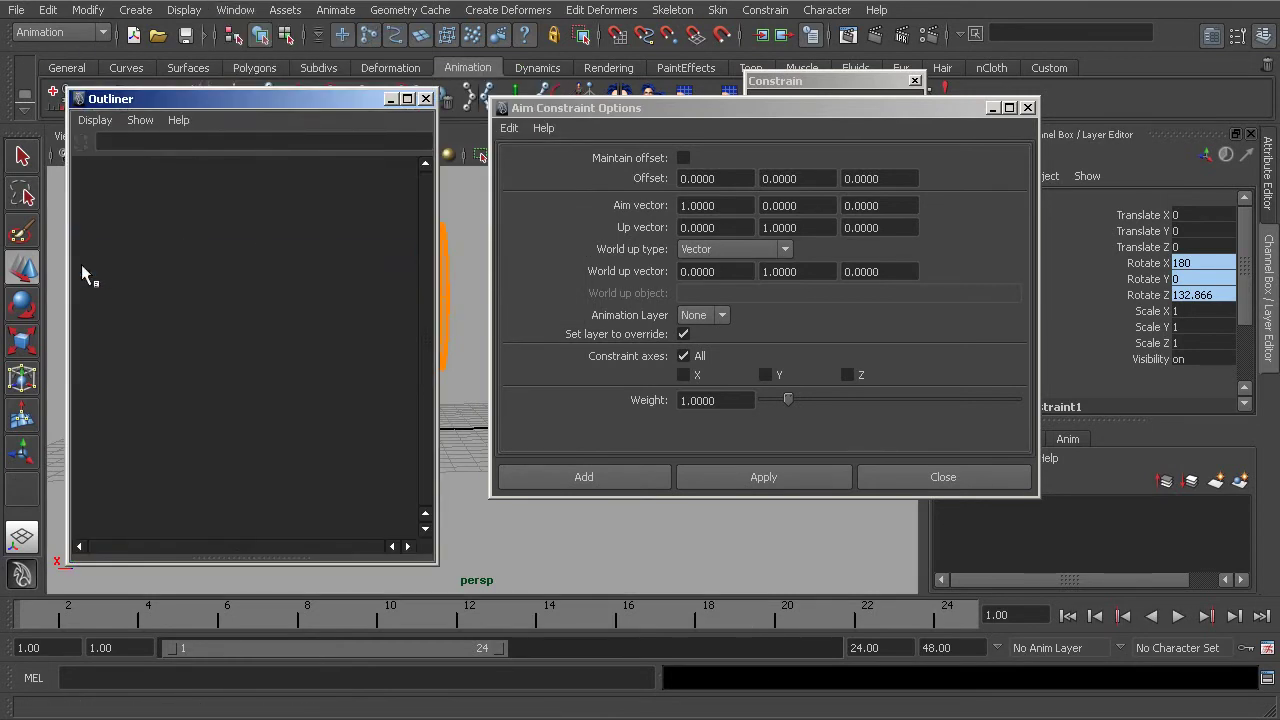
click(176, 307)
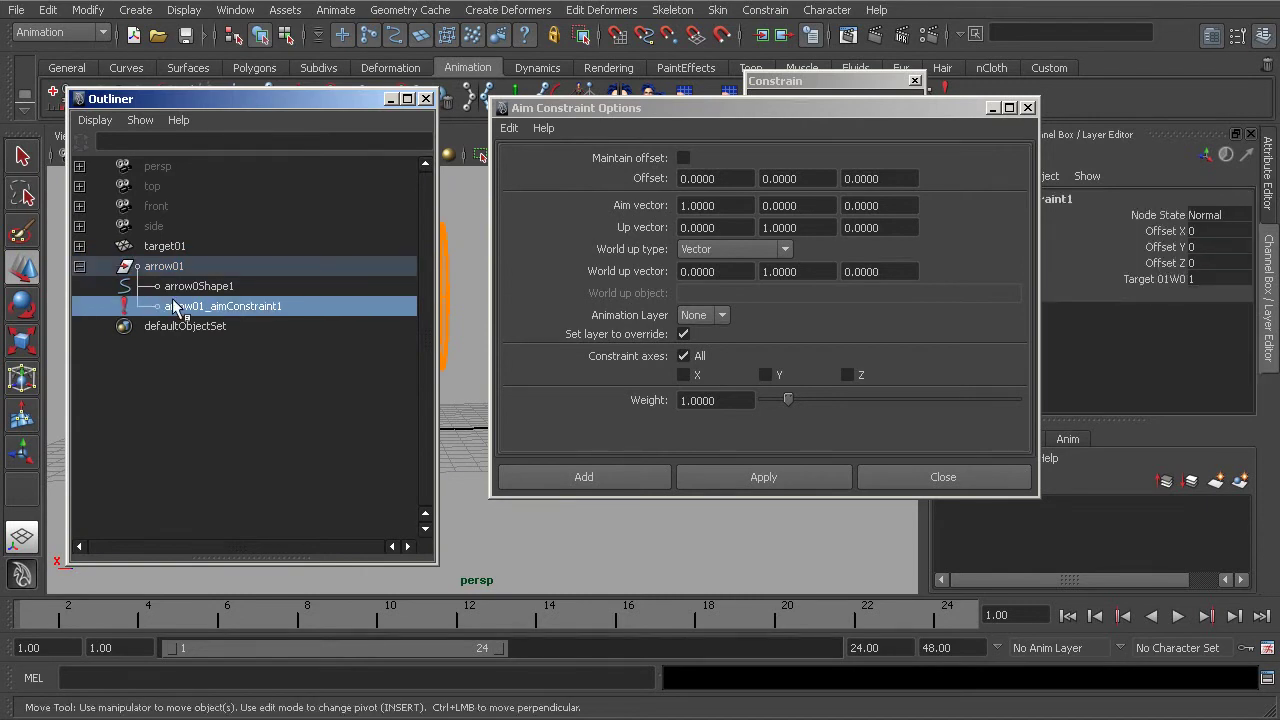
key(Delete)
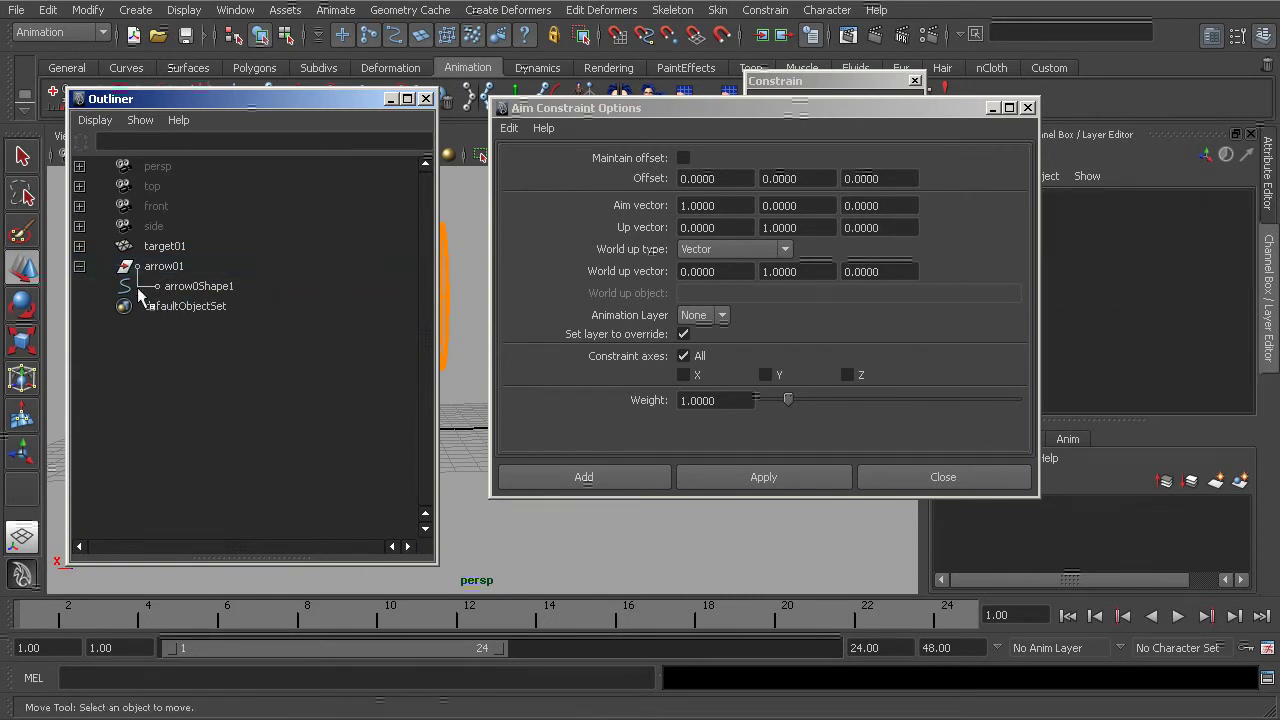
click(426, 98)
alt+drag(370, 358, 283, 403)
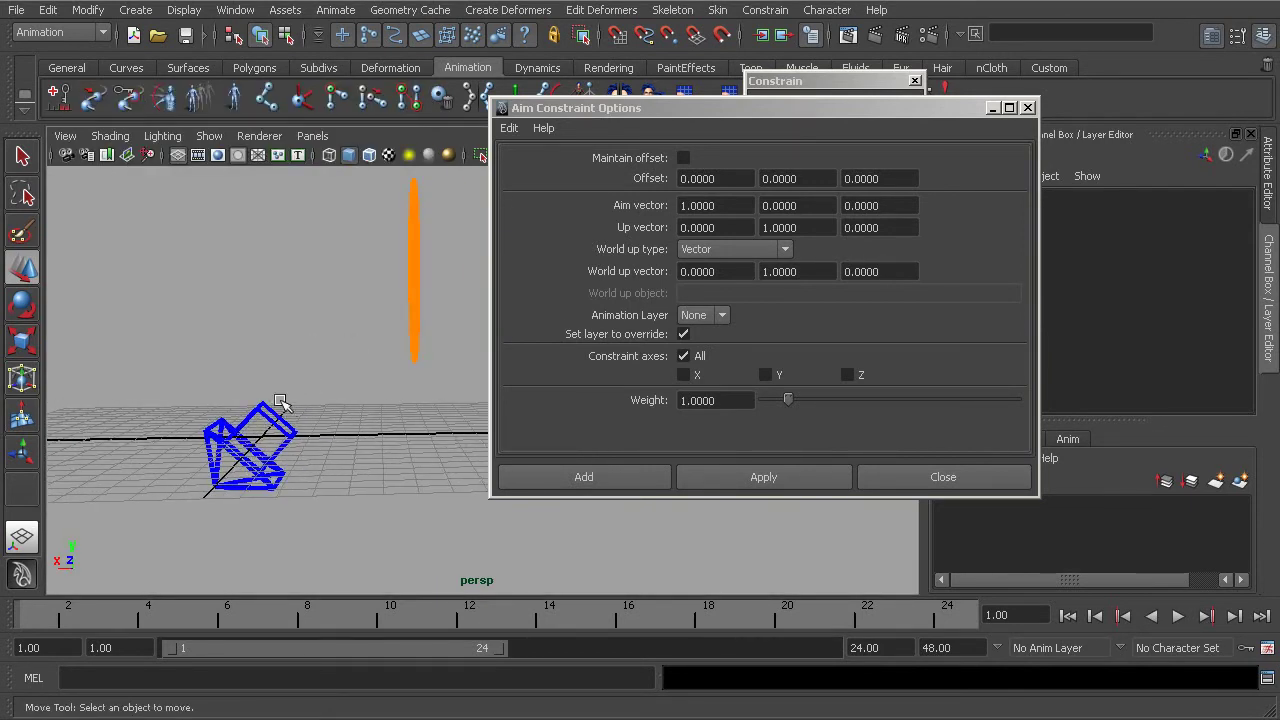
drag(389, 249, 461, 291)
alt+middle_drag(325, 341, 275, 346)
alt+drag(274, 346, 286, 391)
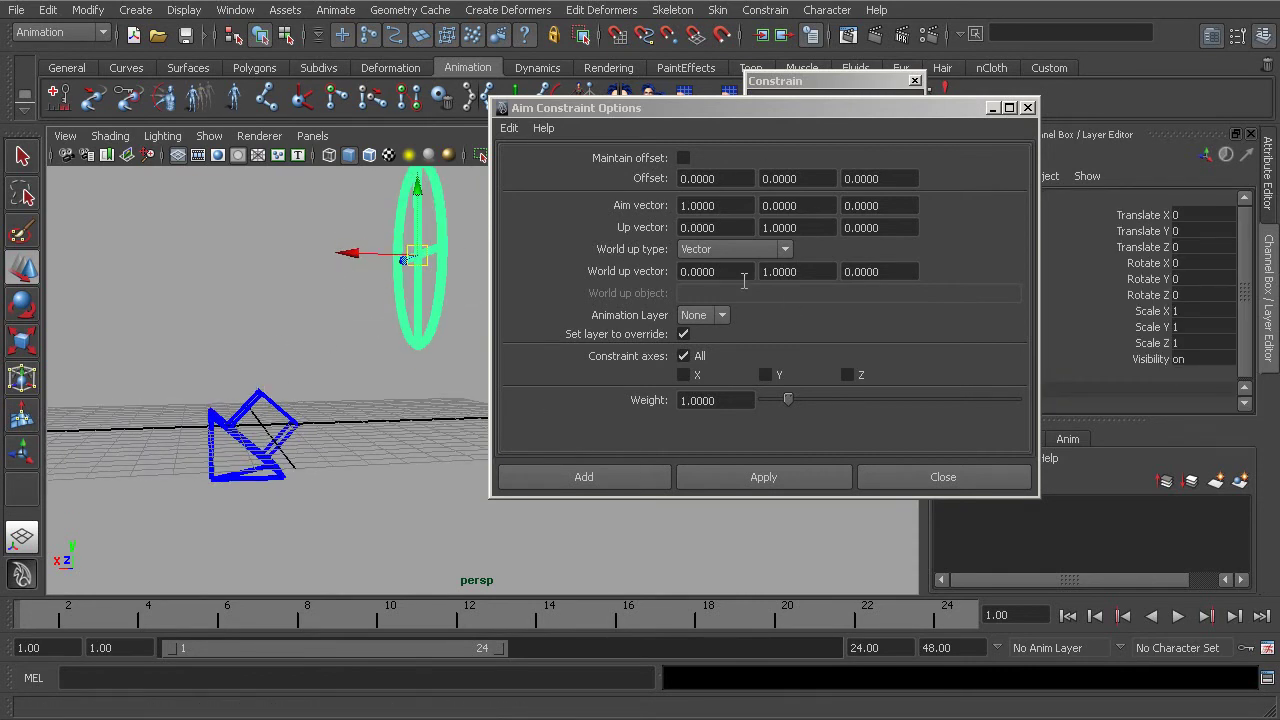
alt+drag(243, 430, 302, 421)
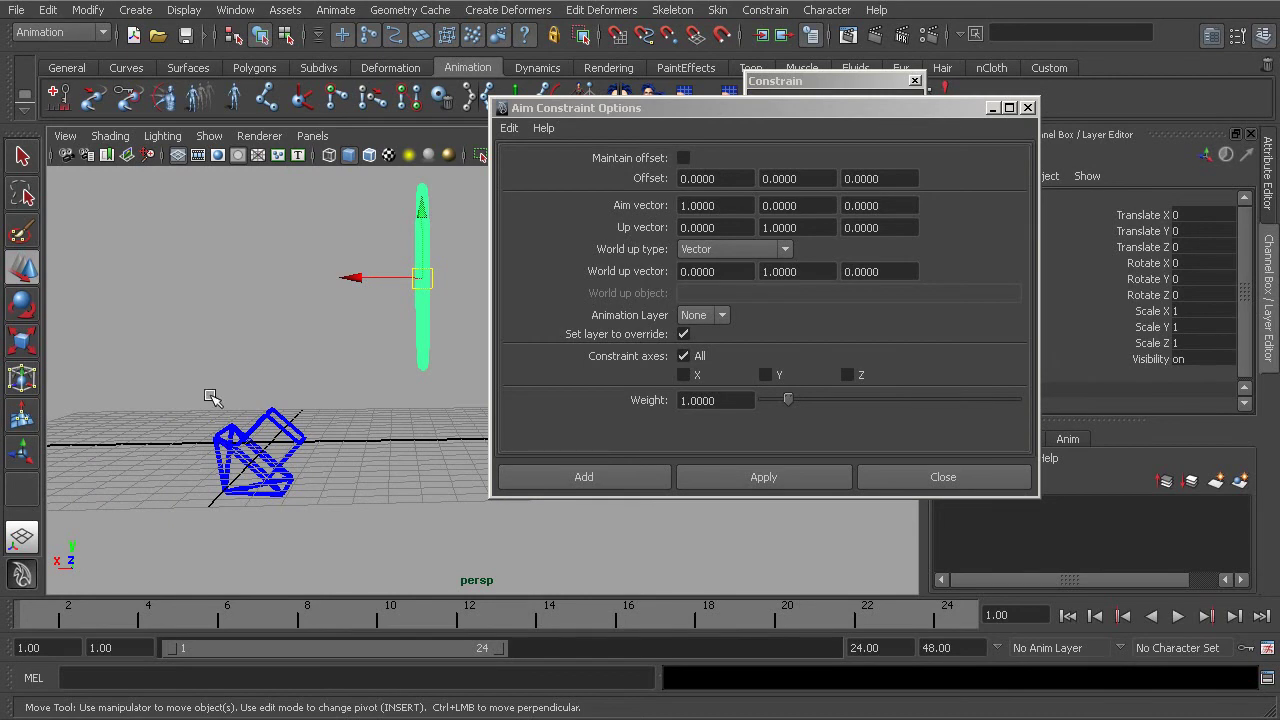
Step: Set Rotate X, Y and Z of the arrow control back to 0
shift+click(290, 452)
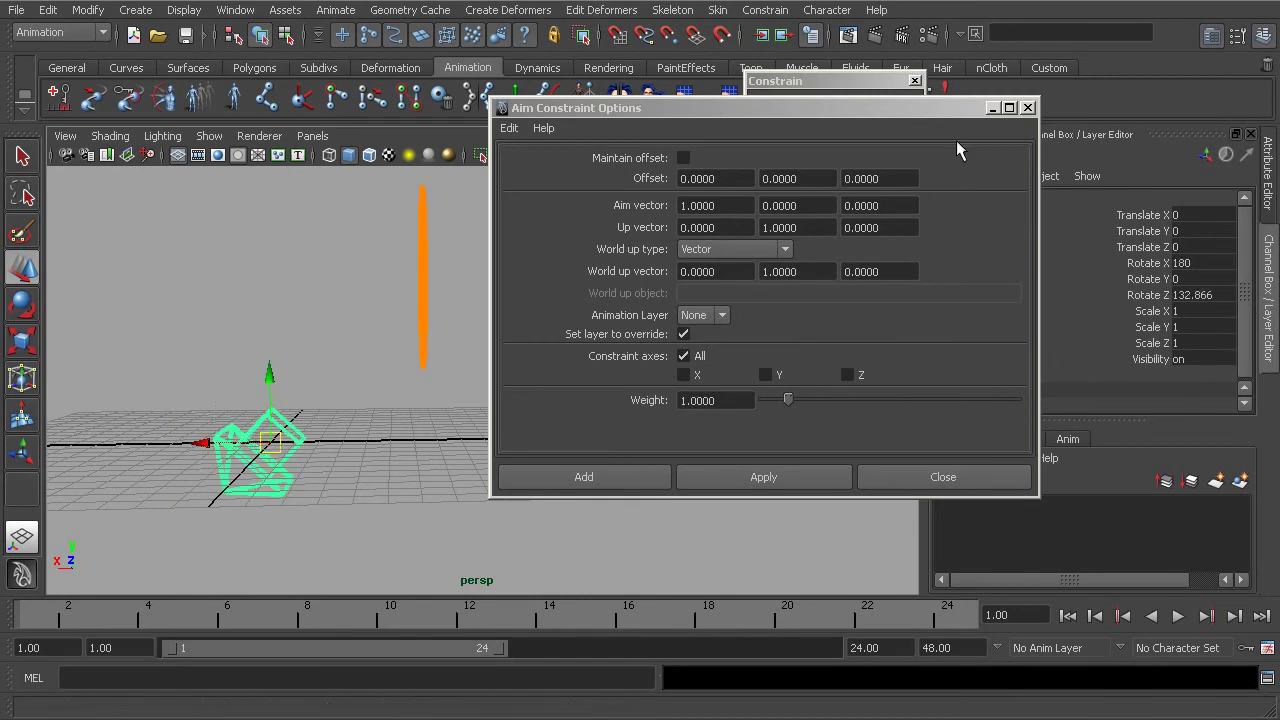
drag(887, 105, 825, 99)
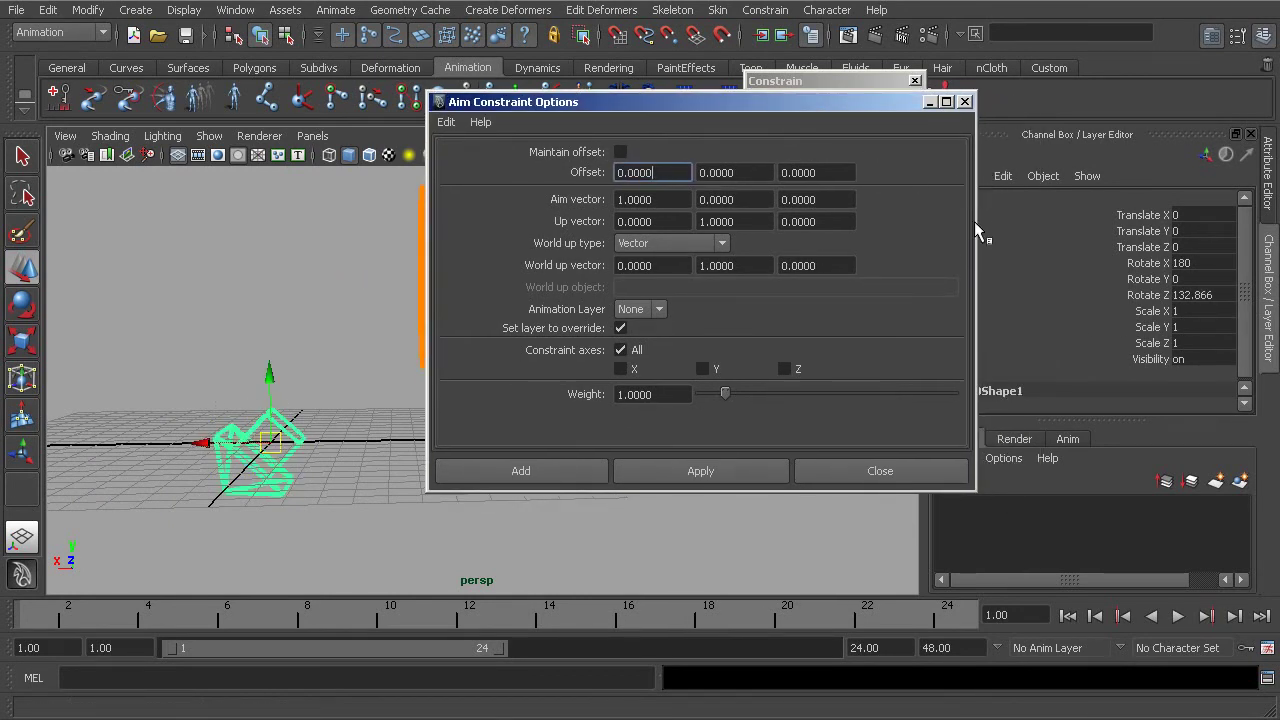
drag(1189, 262, 1193, 293)
click(1193, 293)
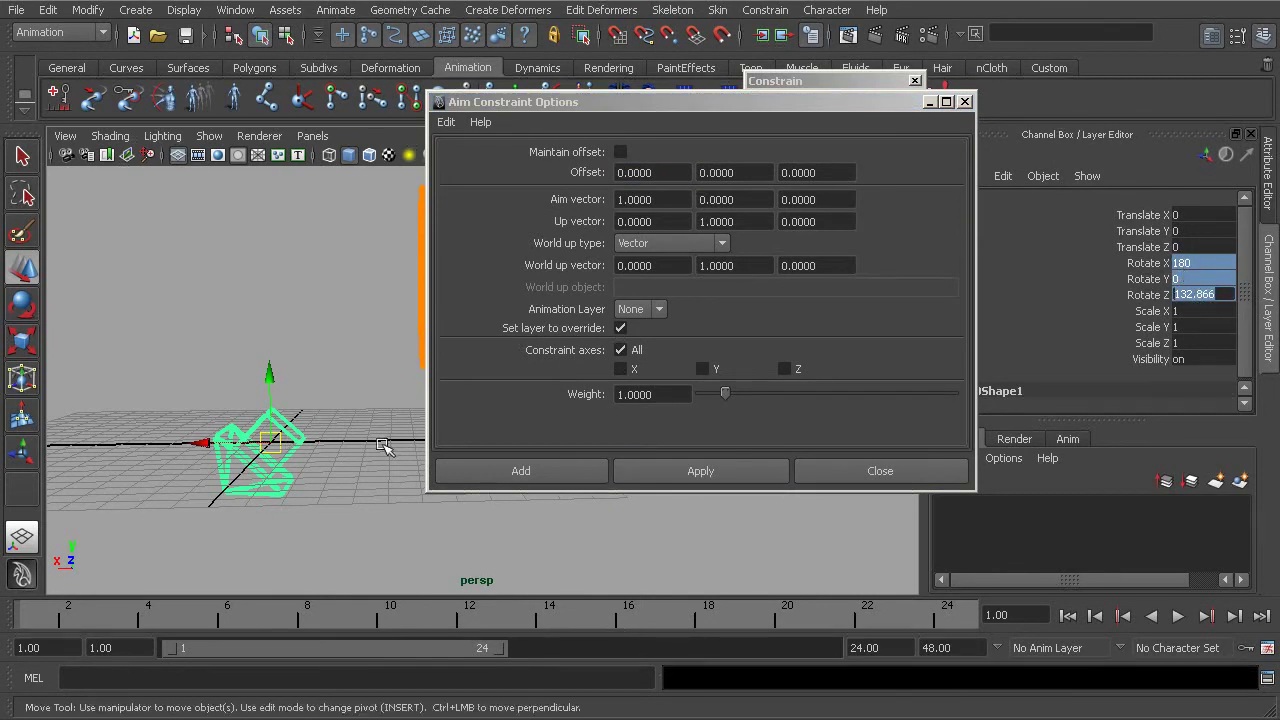
click(1200, 263)
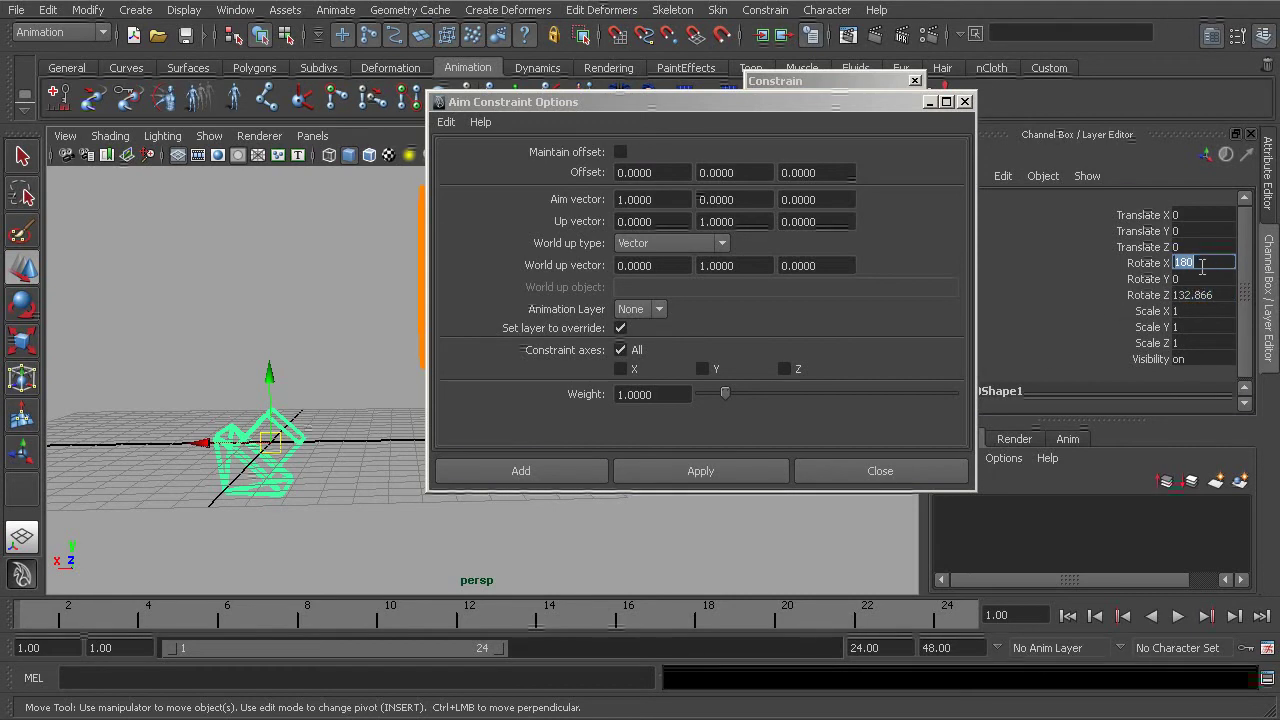
drag(1186, 297, 1195, 268)
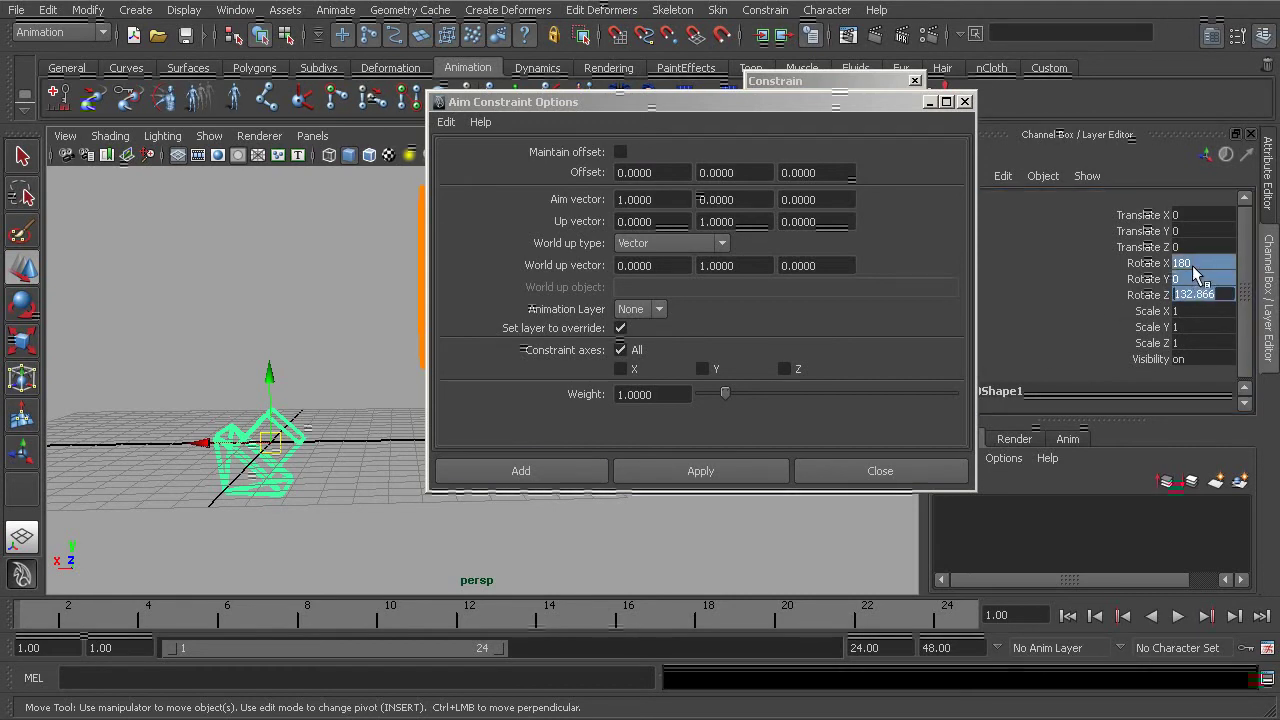
text(0)
key(Return)
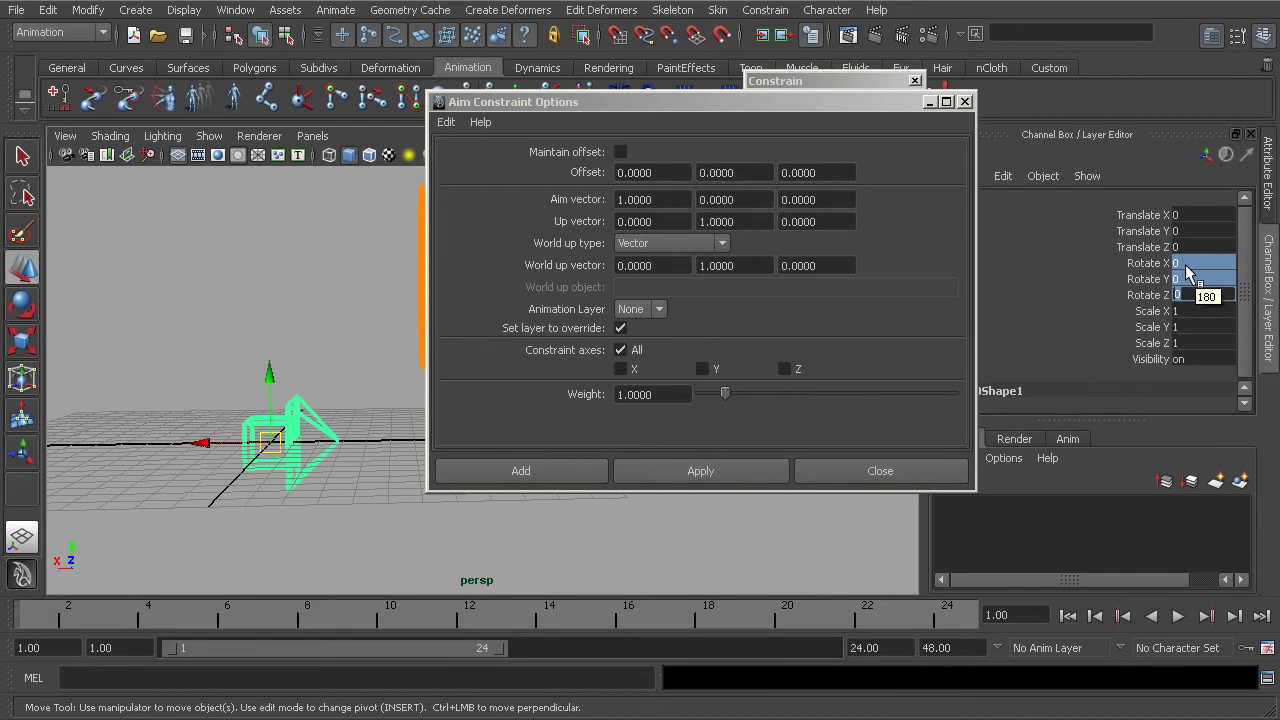
Step: Aim-constrain the arrow to the circular target with Maintain offset enabled
drag(680, 107, 739, 284)
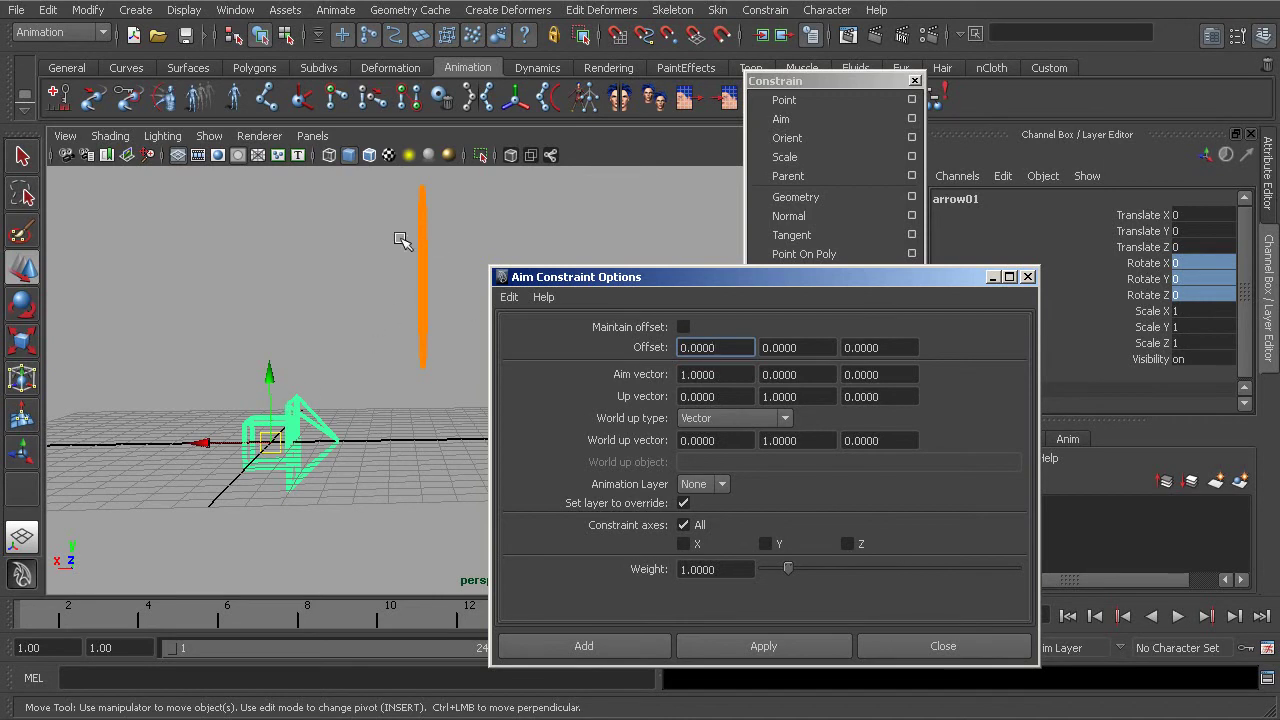
alt+drag(260, 420, 318, 440)
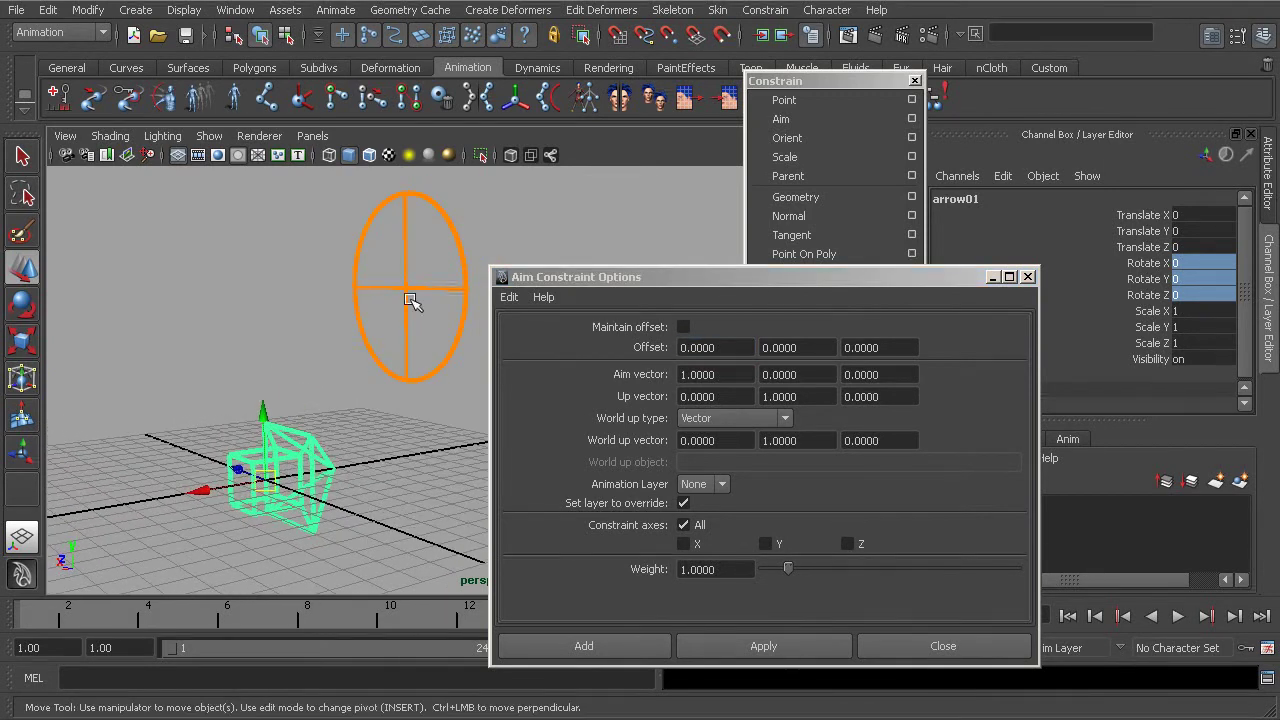
alt+drag(363, 371, 430, 281)
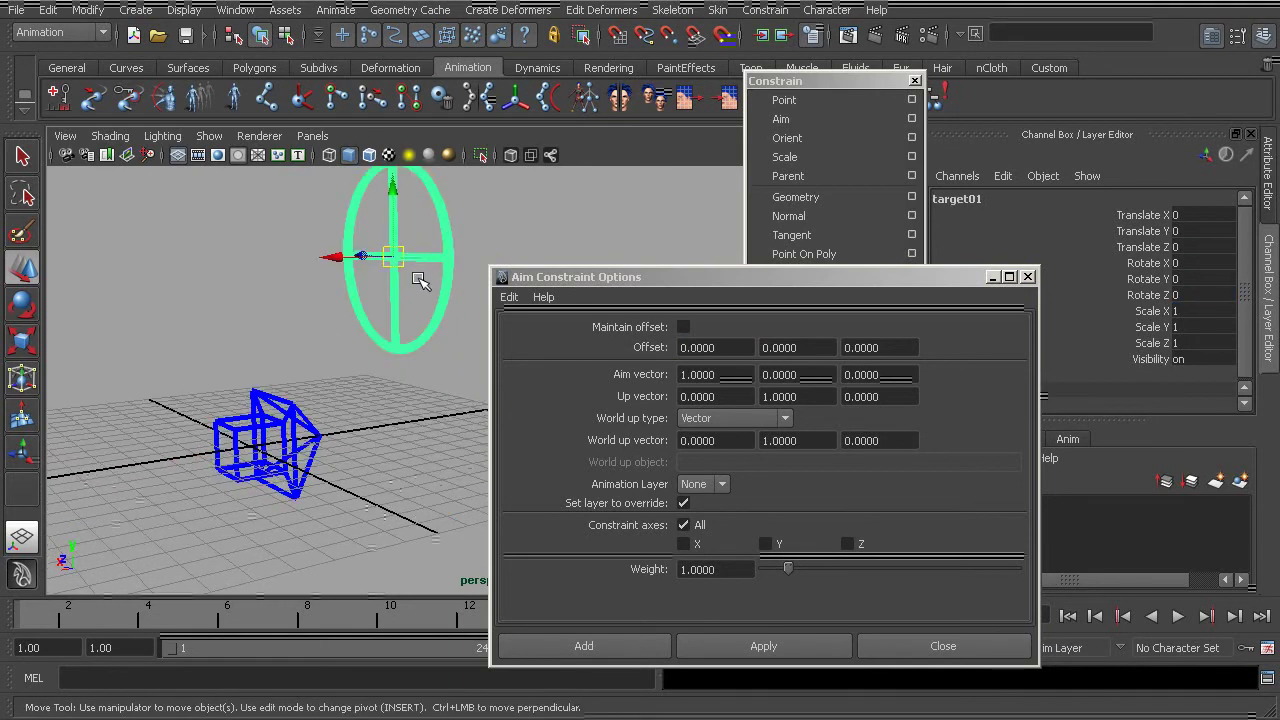
shift+click(283, 399)
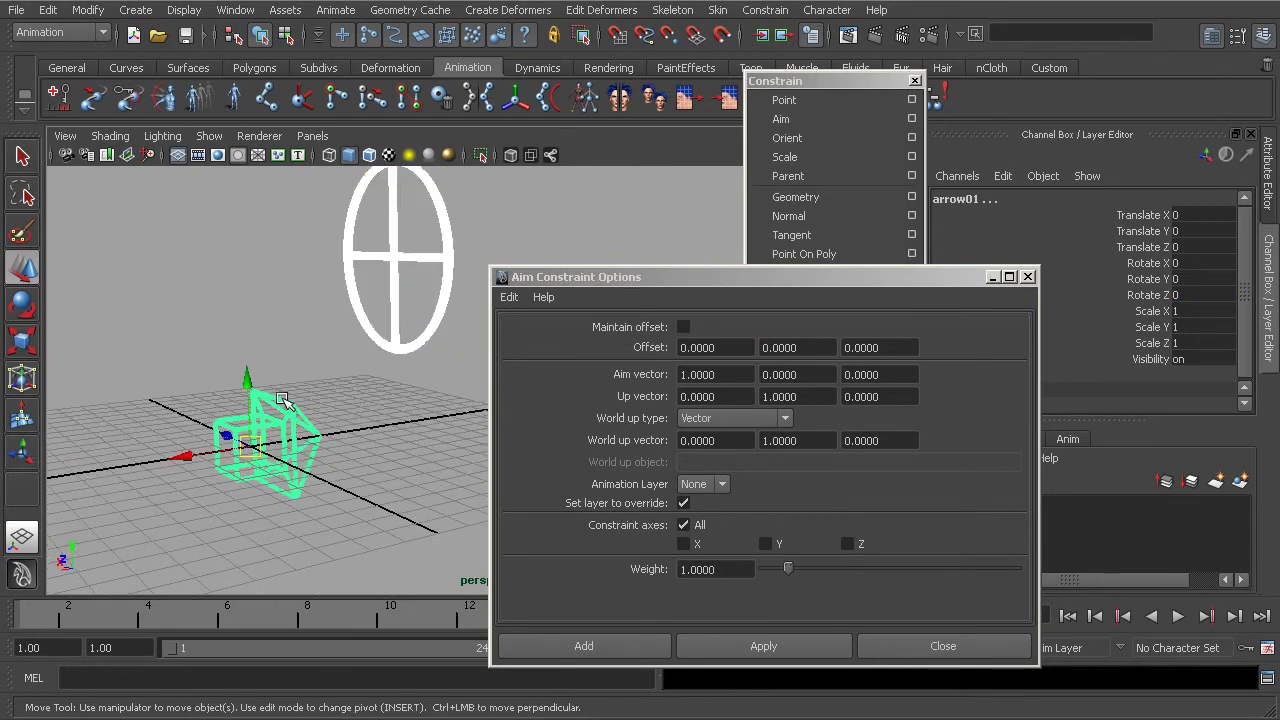
click(685, 327)
click(766, 650)
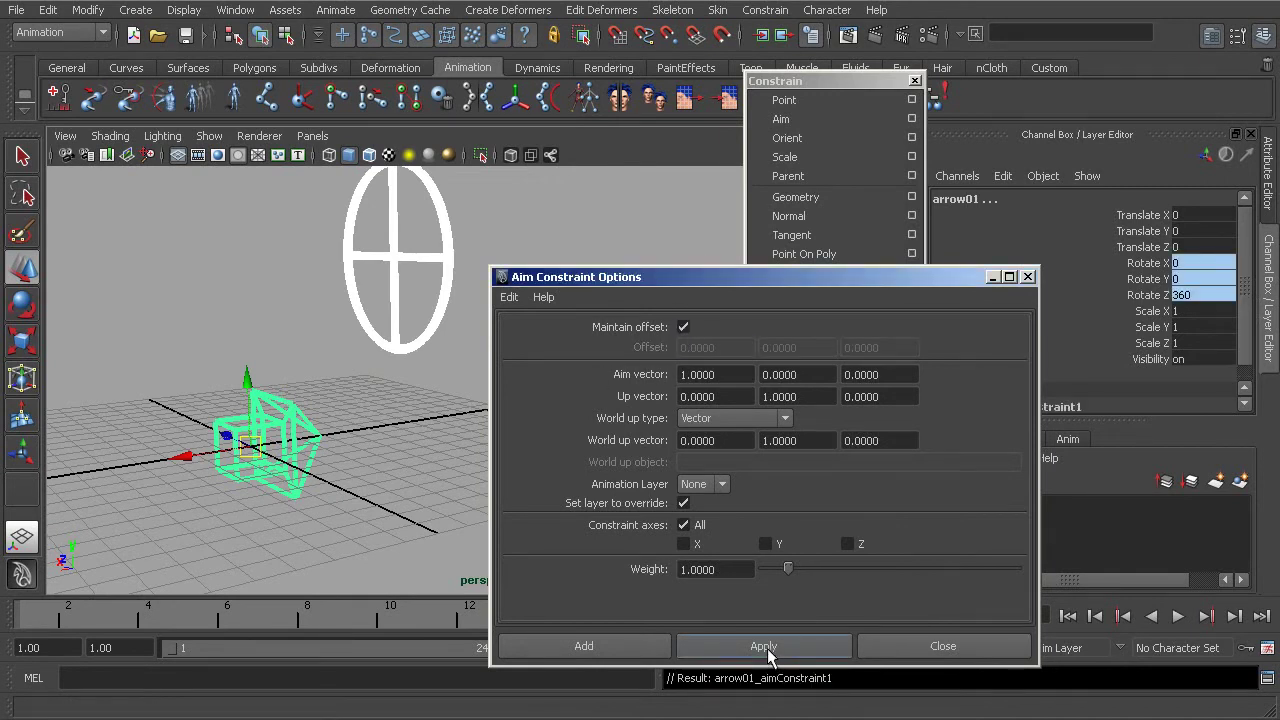
Step: Move the circular target down toward the grid to test how the arrow follows it with the offset maintained
alt+drag(290, 432, 228, 430)
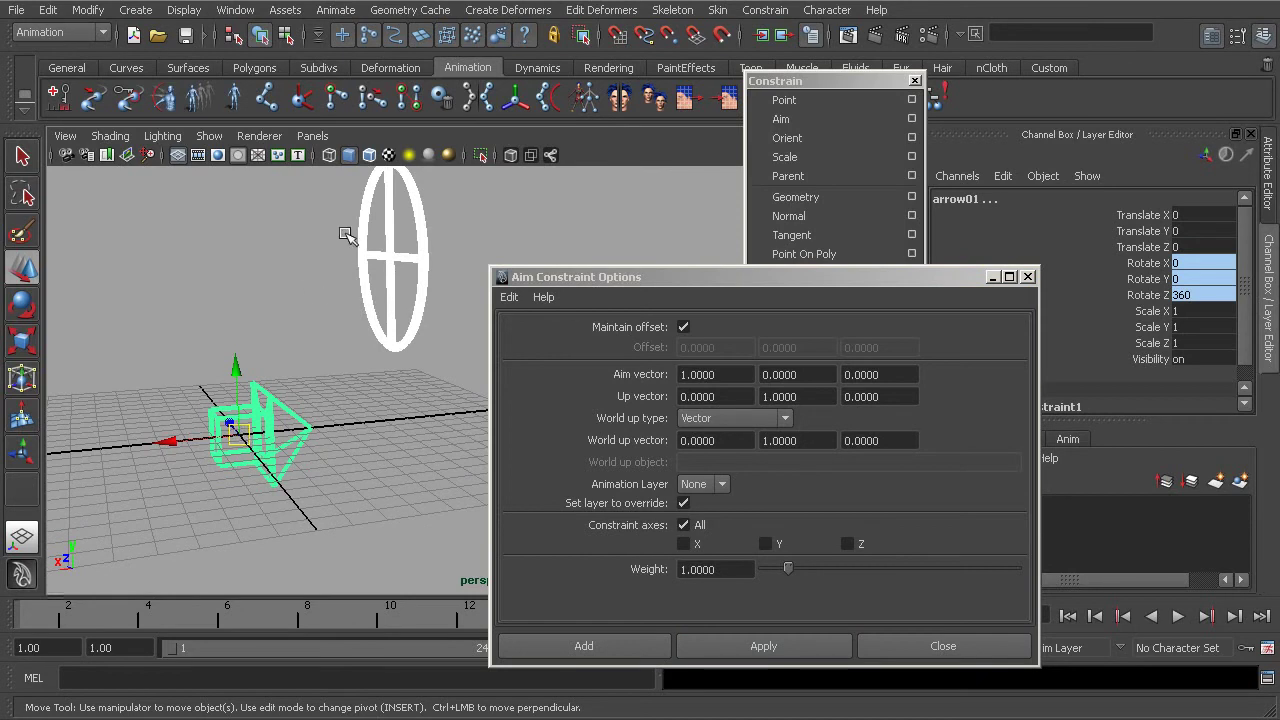
drag(345, 234, 400, 340)
alt+drag(400, 340, 420, 289)
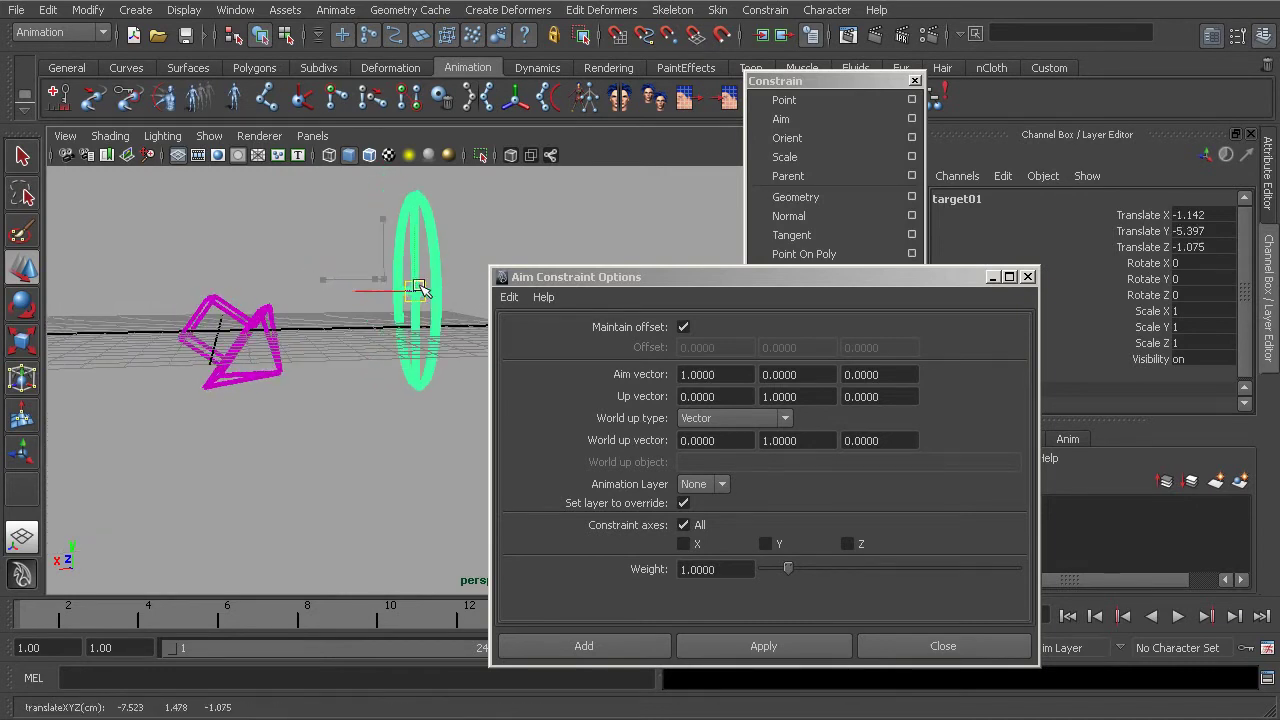
alt+drag(395, 427, 295, 365)
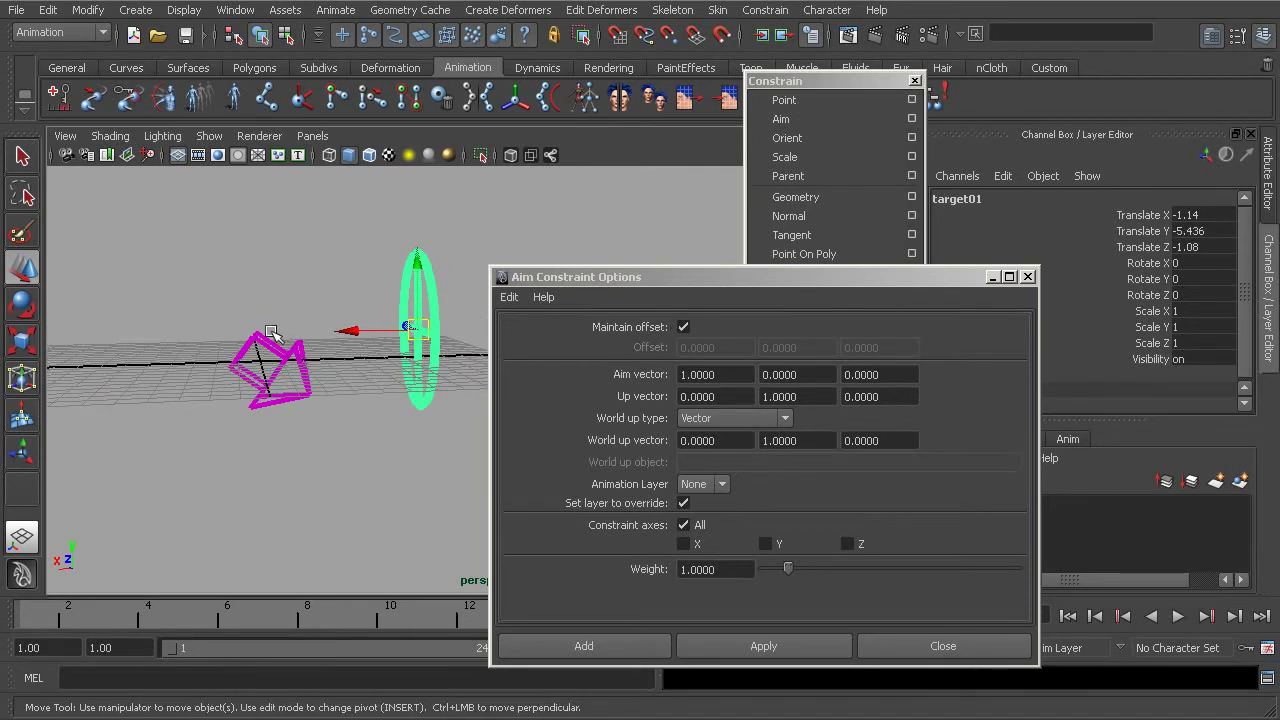
Step: Close the Aim constraint options and show the offset attributes of the arrow's aim constraint in the Channel Box
drag(786, 282, 758, 165)
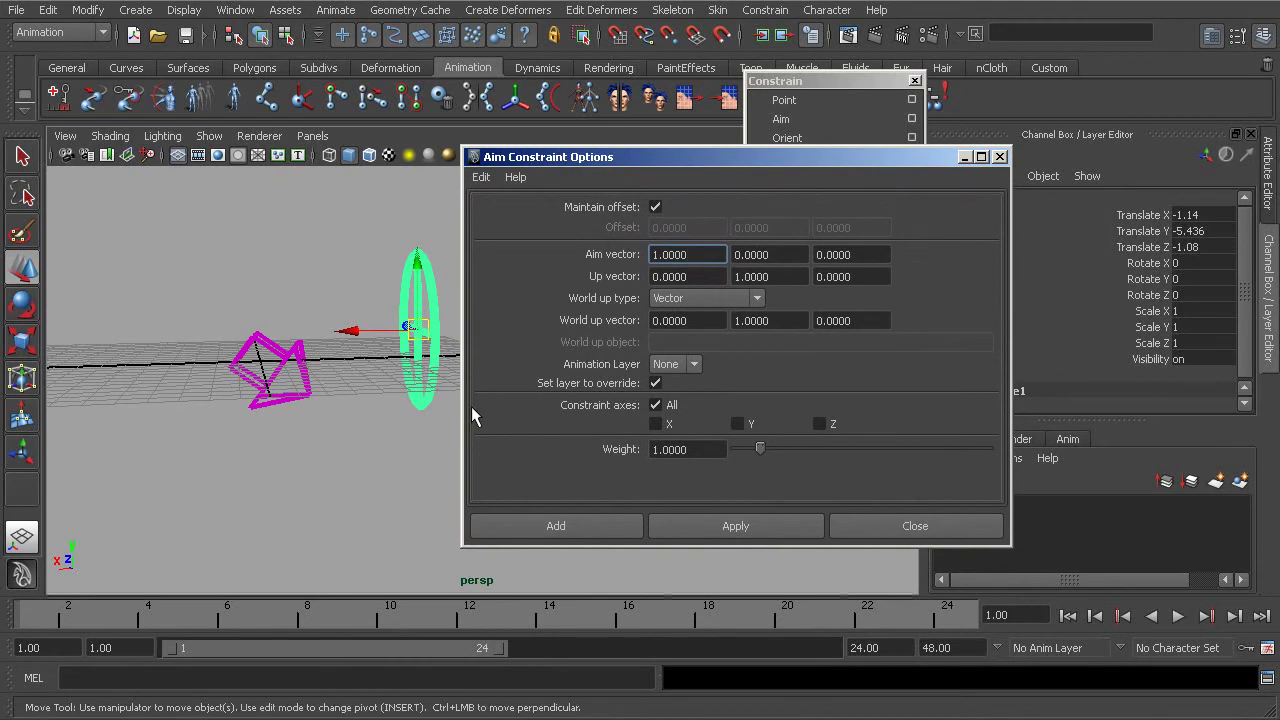
click(735, 525)
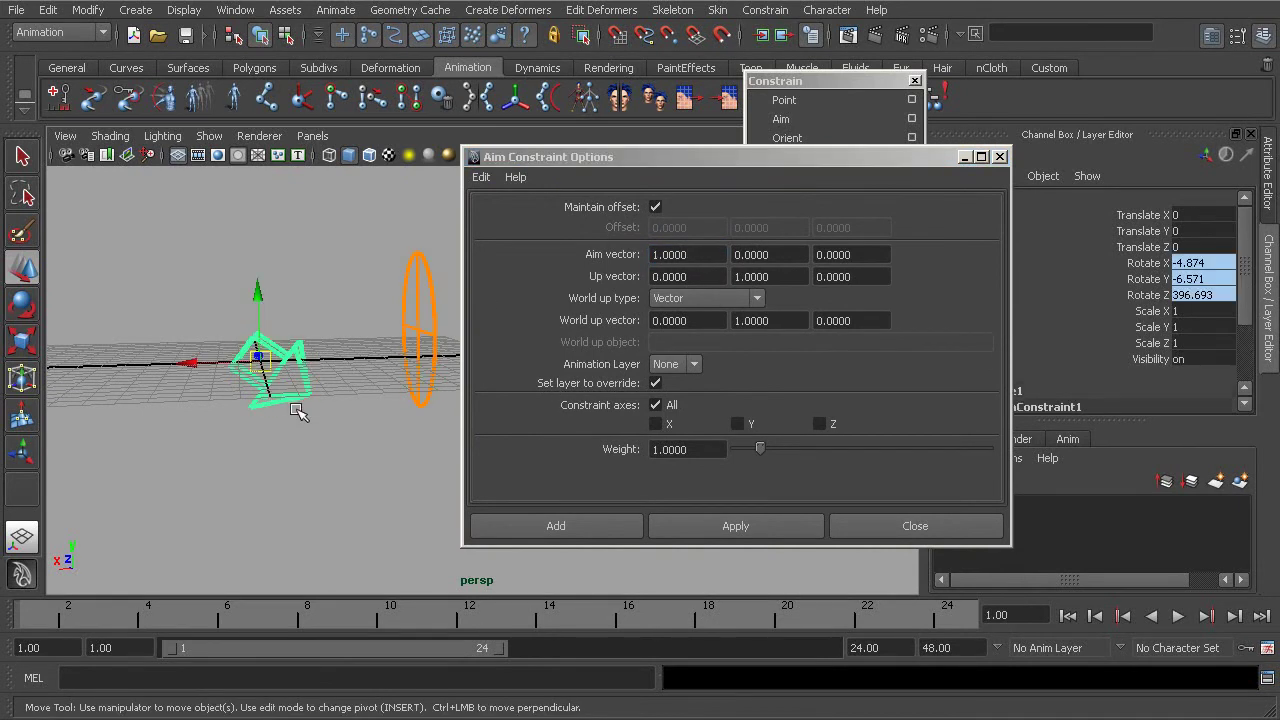
click(999, 157)
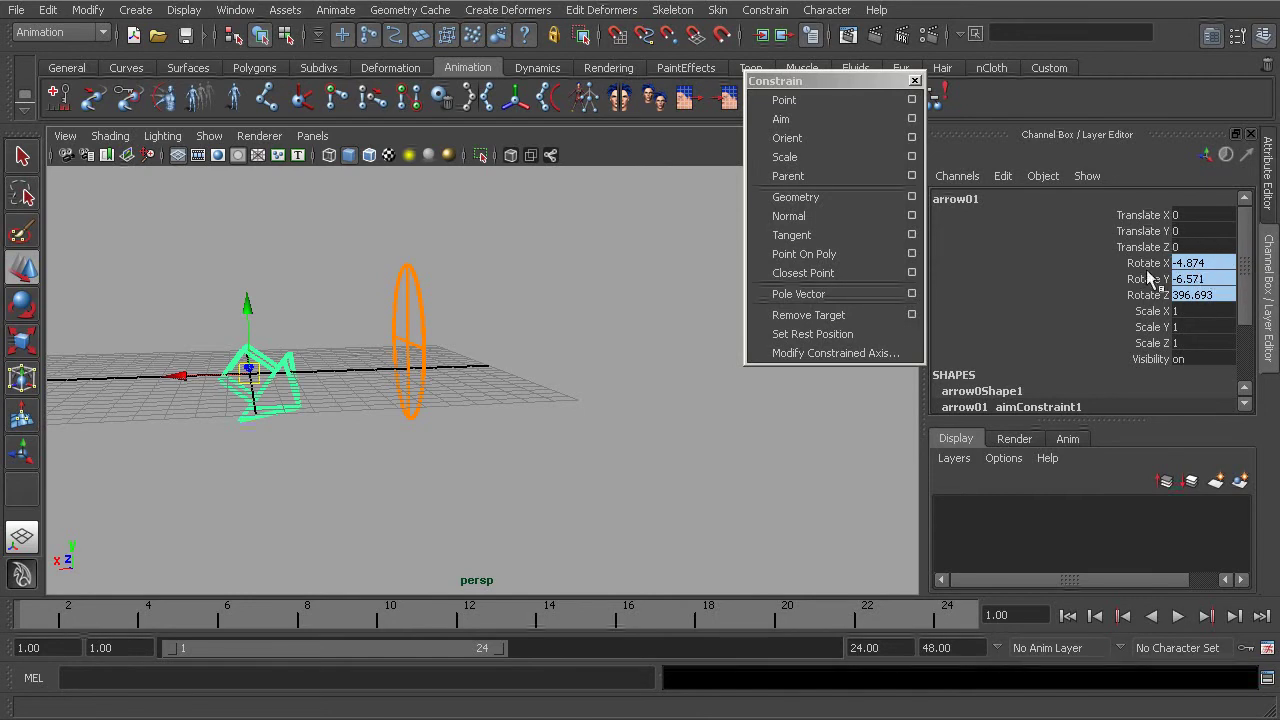
drag(1248, 278, 1247, 343)
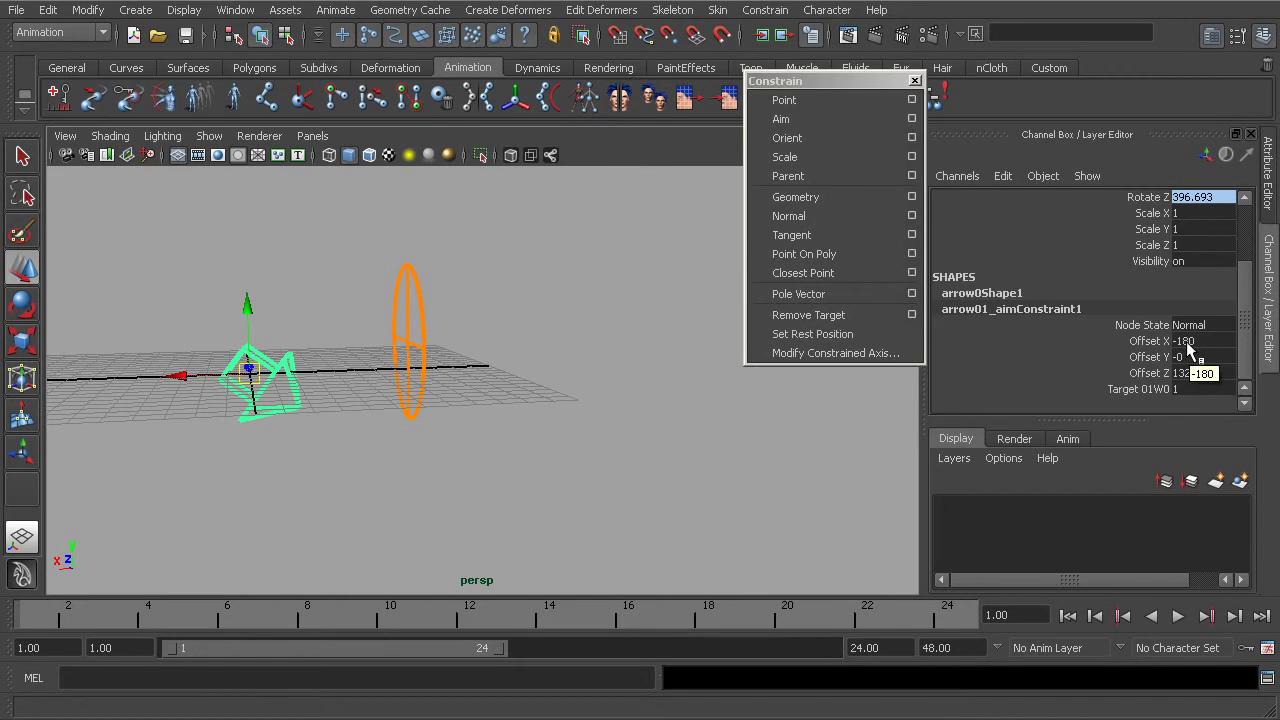
scroll(395, 388, up, 3)
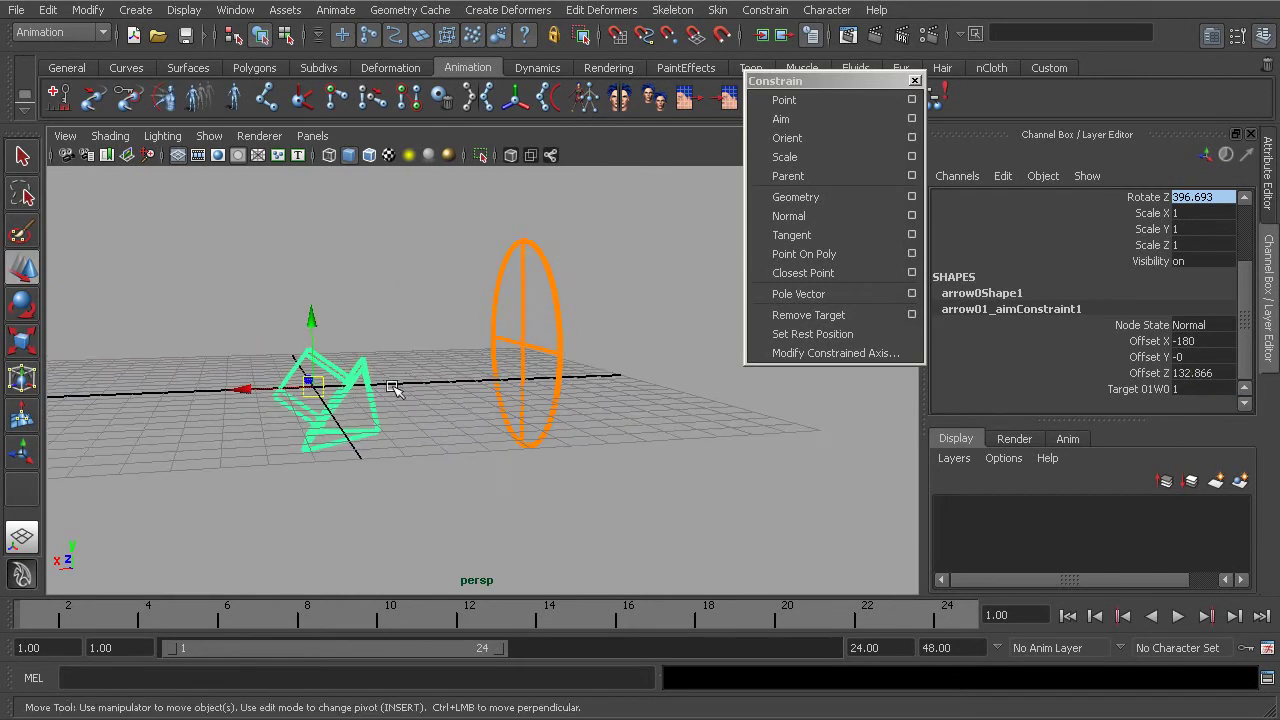
Step: Try changing the aim constraint's Offset X, Offset Y and Offset Z one at a time, undoing each change
click(1140, 343)
middle_drag(517, 418, 557, 449)
key(ctrl+z)
click(1150, 357)
middle_drag(689, 408, 370, 420)
key(ctrl+z)
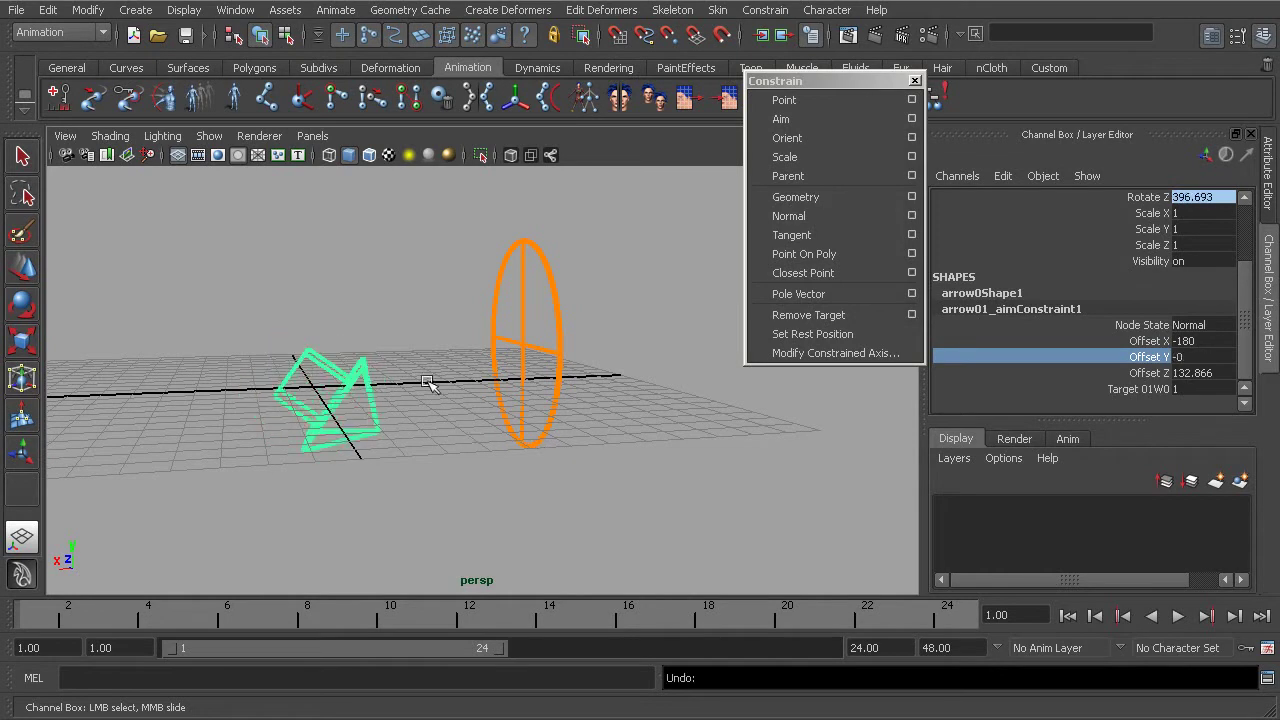
click(1145, 373)
mouse_move(633, 450)
middle_down()
mouse_move(580, 451)
mouse_move(762, 478)
mouse_move(551, 443)
mouse_move(650, 455)
middle_up()
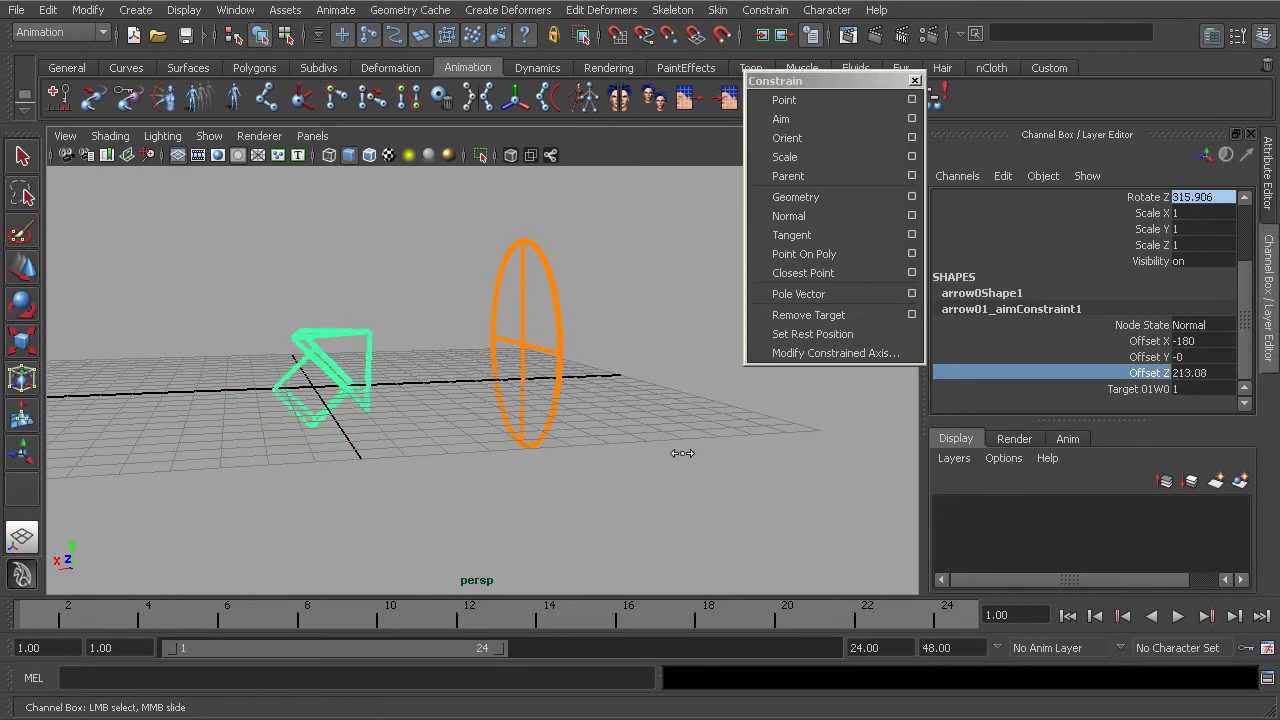
key(ctrl+z)
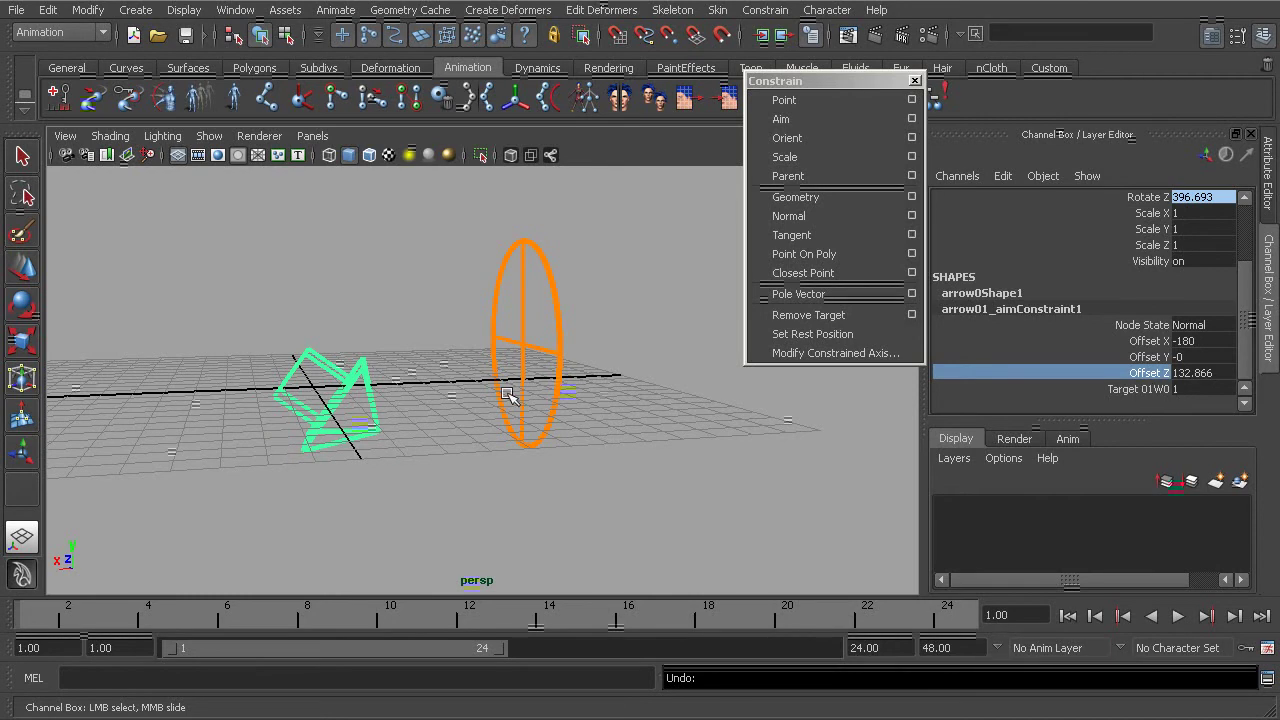
Step: Set the aim constraint's Target 01W0 weight to 0 and move the circular target up to test the arrow's response
click(1191, 388)
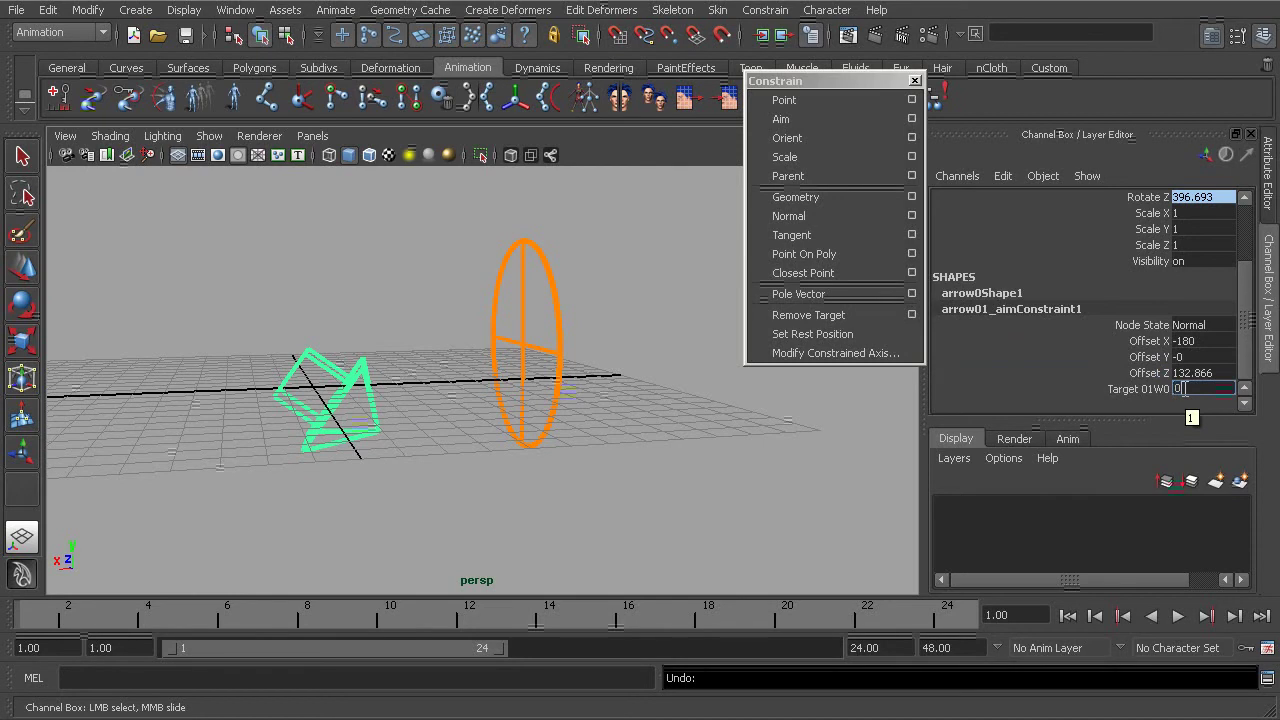
text(0)
key(Return)
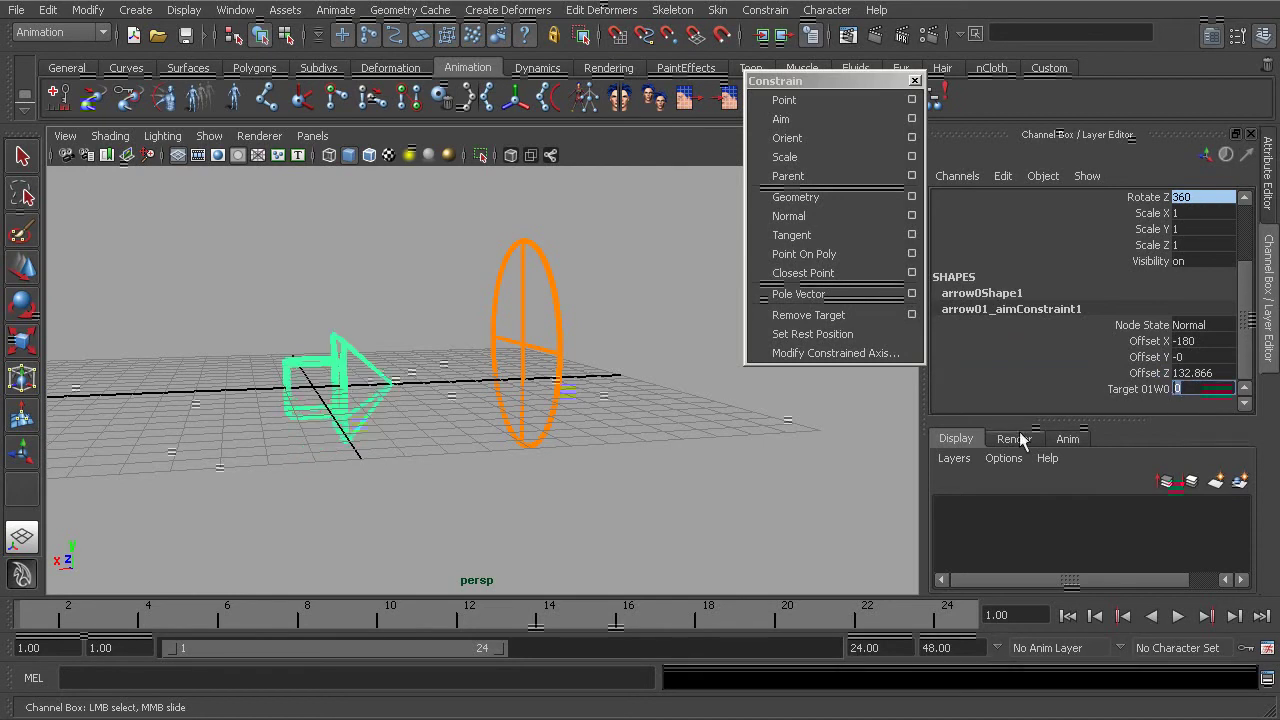
alt+drag(505, 373, 470, 350)
click(524, 400)
key(w)
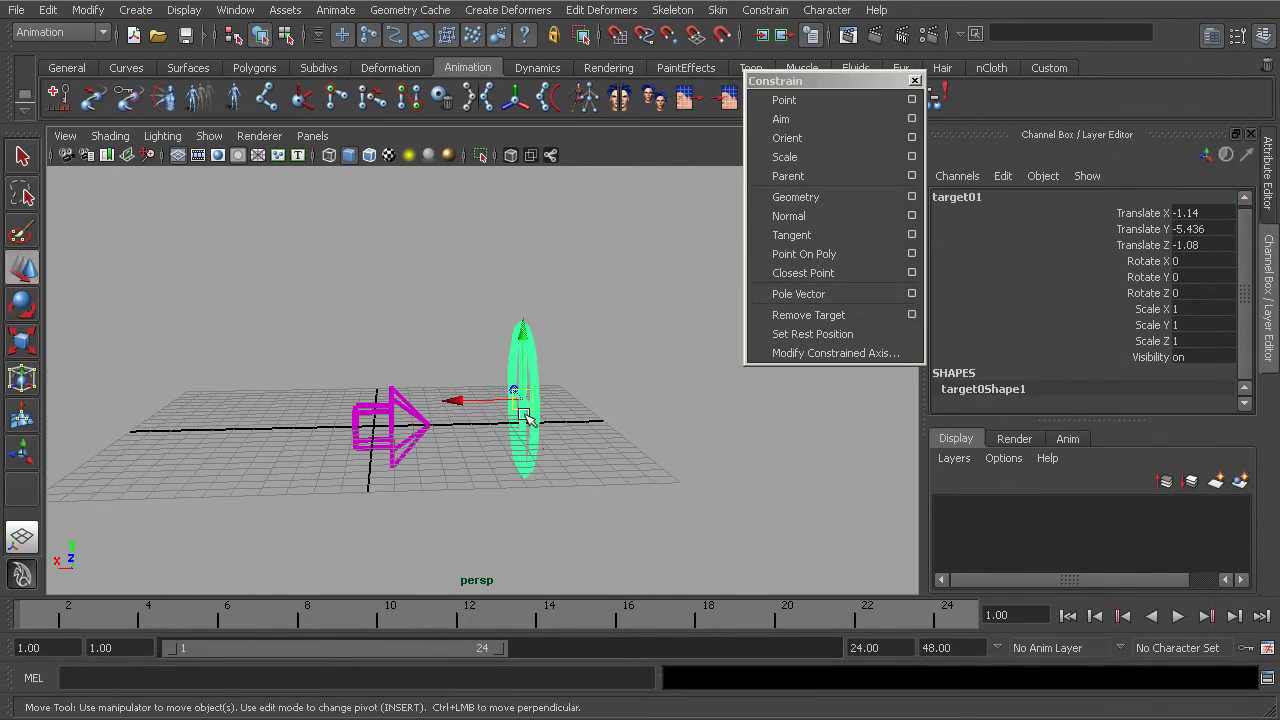
drag(526, 403, 467, 271)
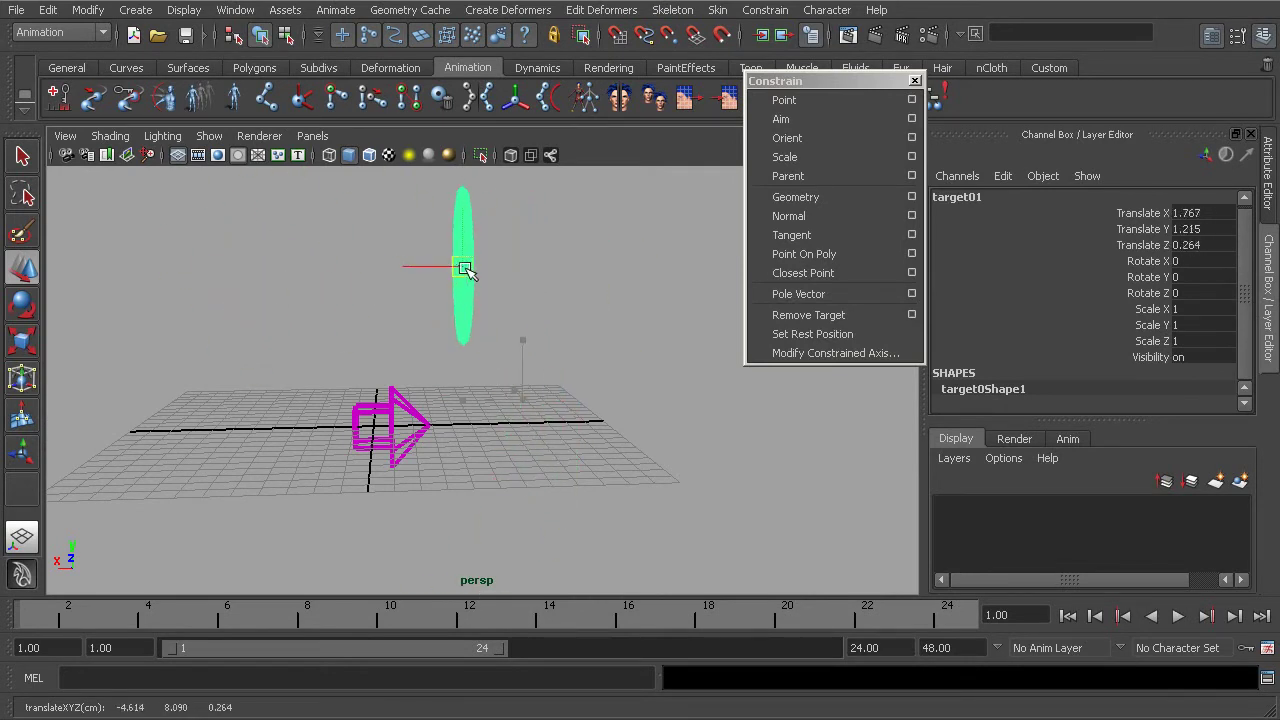
Step: Set the arrow's Target 01W0 weight to 1 and move the circular target around to test the aiming
click(410, 435)
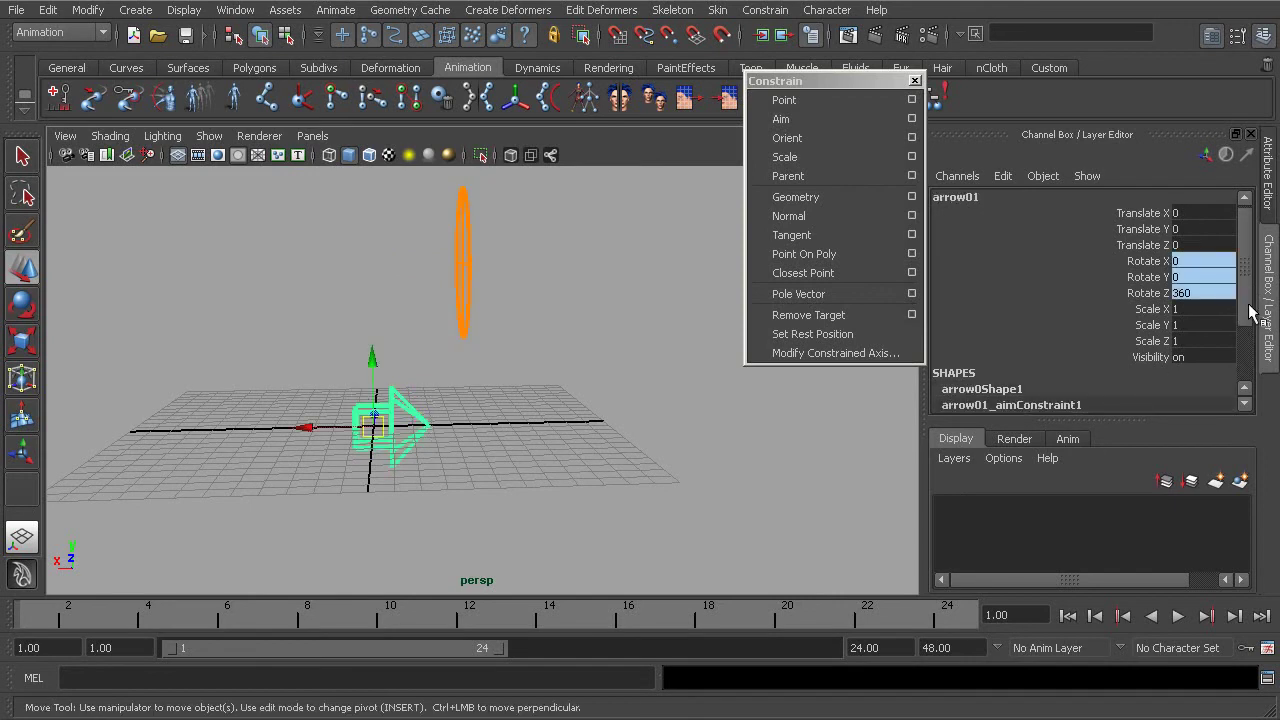
drag(1250, 313, 1244, 380)
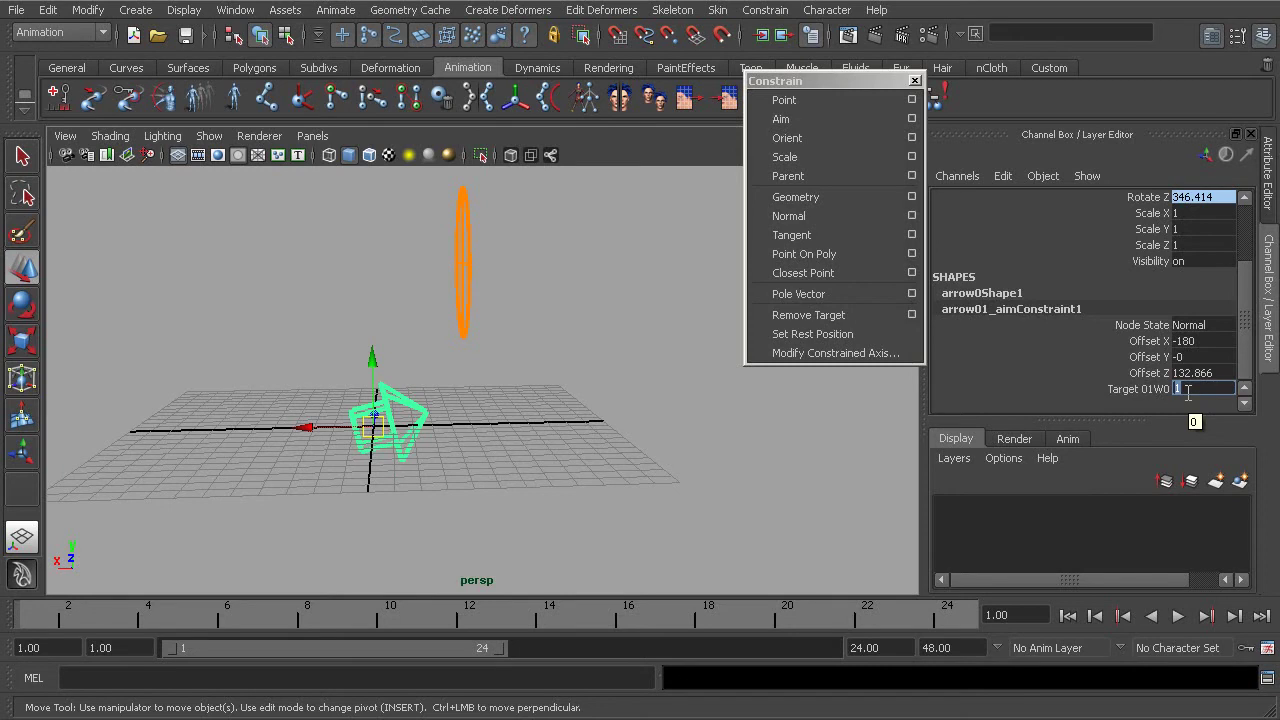
click(462, 265)
mouse_move(462, 265)
mouse_down()
mouse_move(360, 223)
mouse_move(200, 271)
mouse_move(398, 213)
mouse_move(586, 408)
mouse_move(360, 580)
mouse_move(415, 560)
mouse_move(515, 323)
mouse_move(373, 205)
mouse_move(305, 255)
mouse_move(372, 228)
mouse_move(558, 378)
mouse_move(491, 534)
mouse_move(349, 557)
mouse_move(309, 534)
mouse_move(538, 528)
mouse_move(566, 371)
mouse_move(517, 277)
mouse_move(453, 252)
mouse_up()
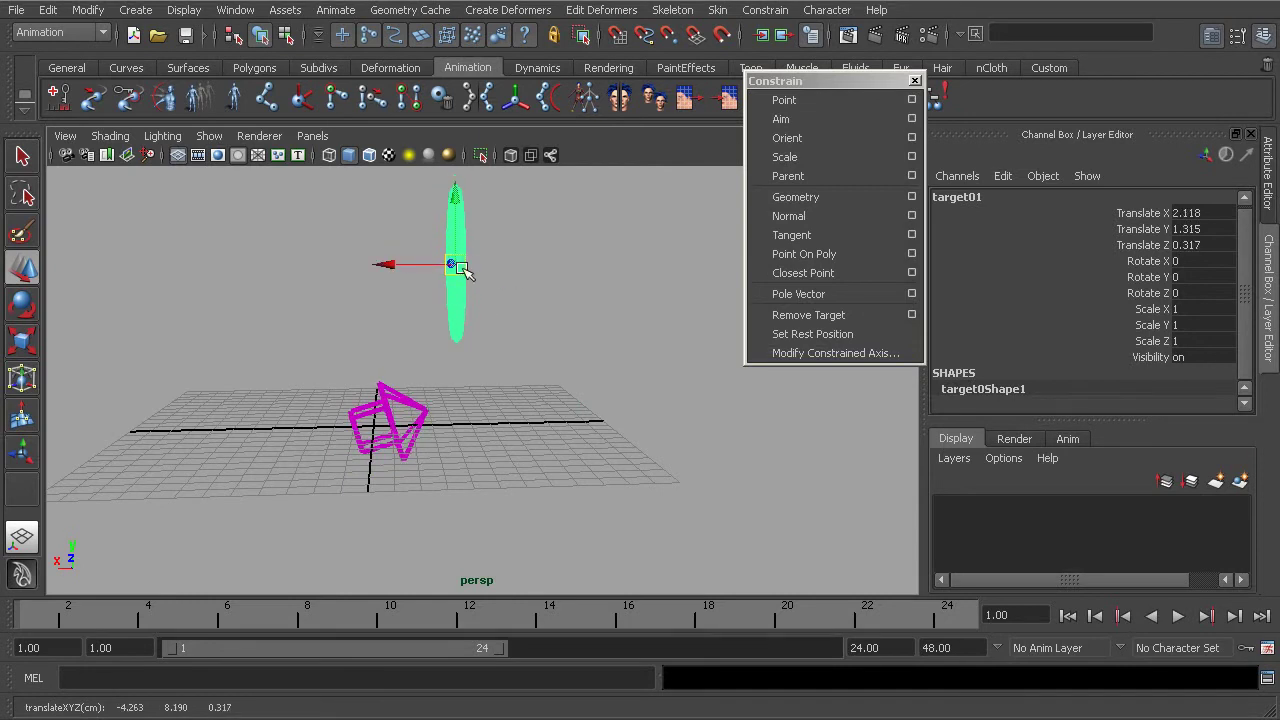
alt+drag(480, 316, 510, 334)
drag(452, 268, 514, 327)
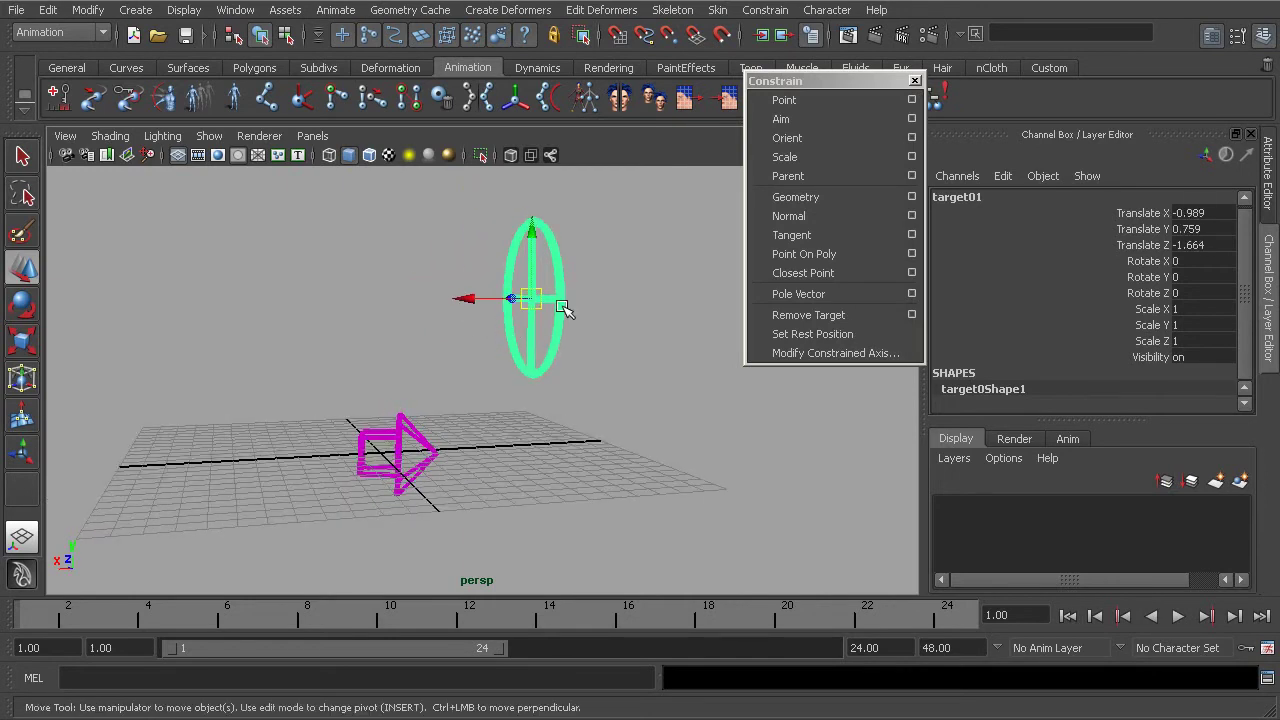
alt+drag(488, 358, 538, 355)
mouse_move(538, 291)
mouse_down()
mouse_move(250, 289)
mouse_move(251, 263)
mouse_move(300, 209)
mouse_move(414, 205)
mouse_move(492, 266)
mouse_move(511, 345)
mouse_move(493, 318)
mouse_move(528, 323)
mouse_move(549, 374)
mouse_move(509, 297)
mouse_move(428, 260)
mouse_move(346, 246)
mouse_move(257, 271)
mouse_move(286, 249)
mouse_move(409, 229)
mouse_move(510, 307)
mouse_move(514, 288)
mouse_move(524, 311)
mouse_up()
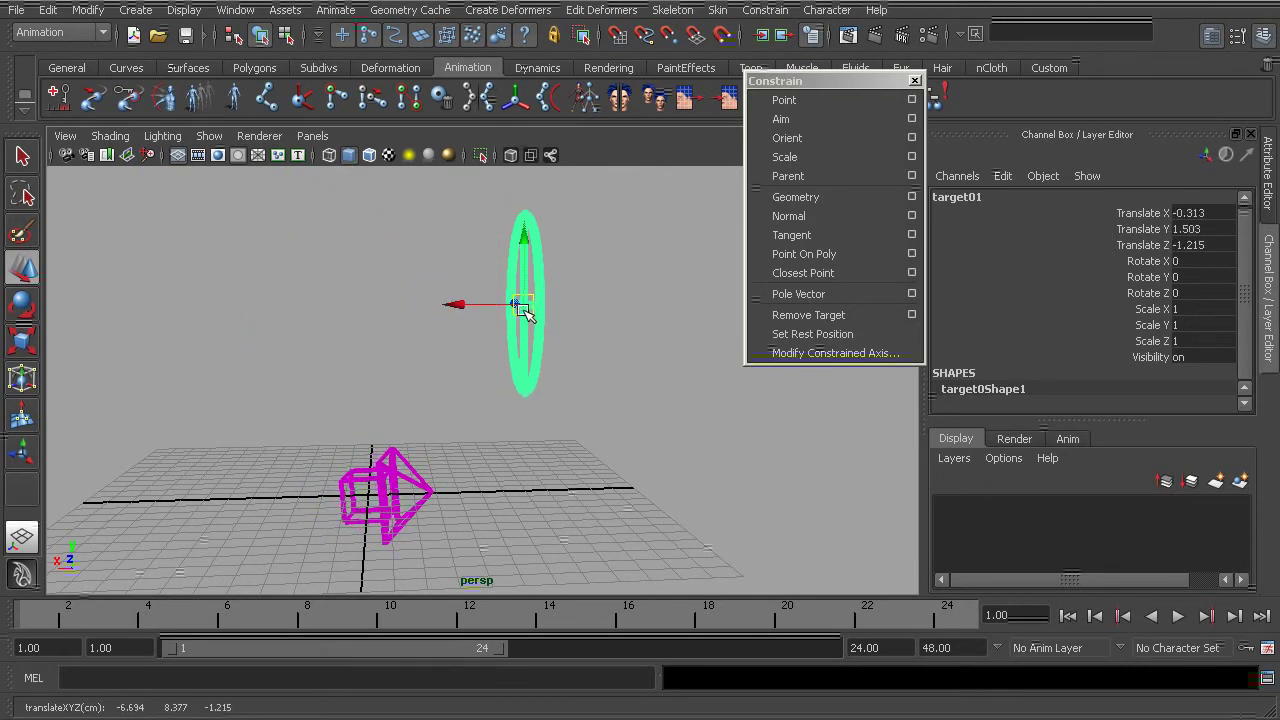
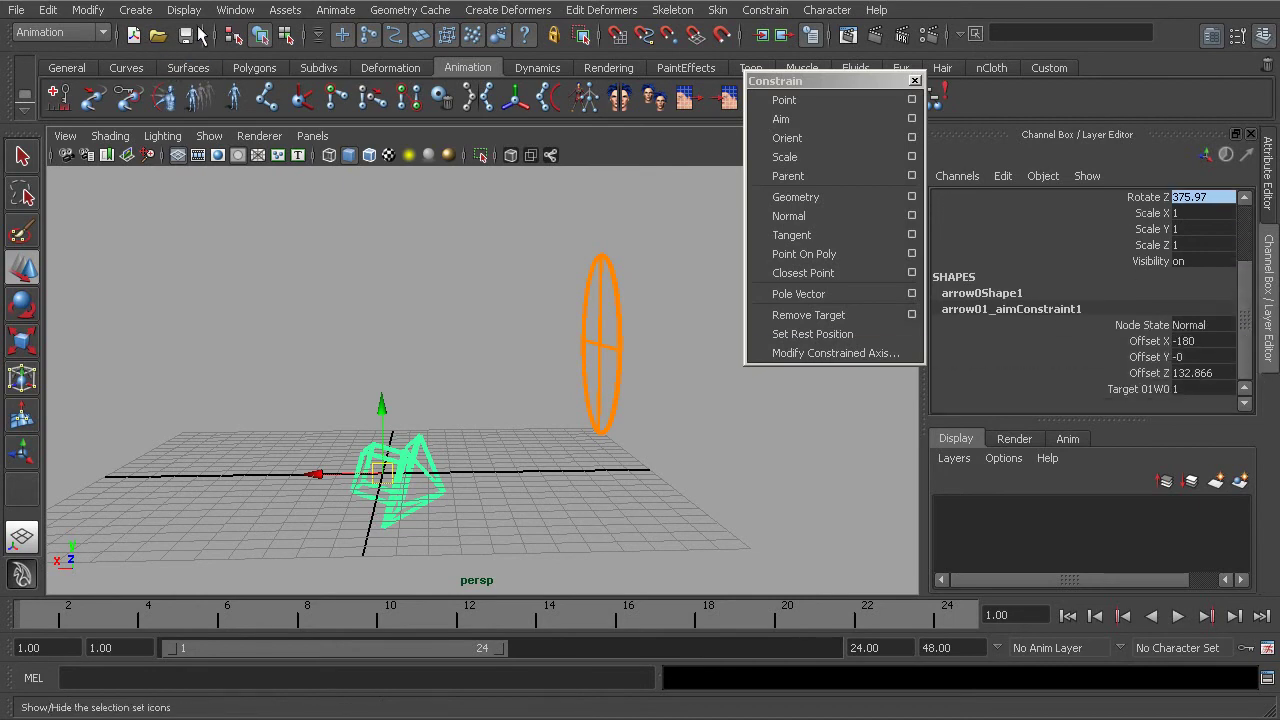
Step: Open the Outliner, expand arrow01 and delete arrow01_aimConstraint1
click(233, 10)
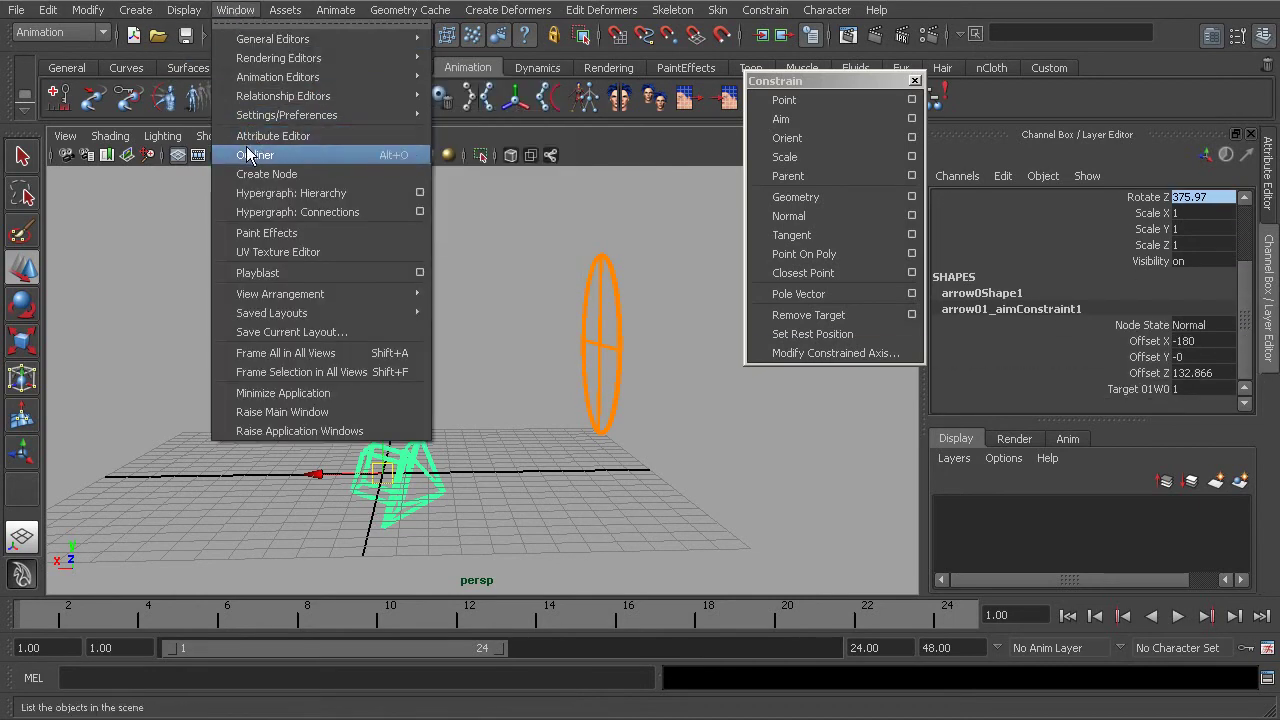
click(246, 150)
click(80, 266)
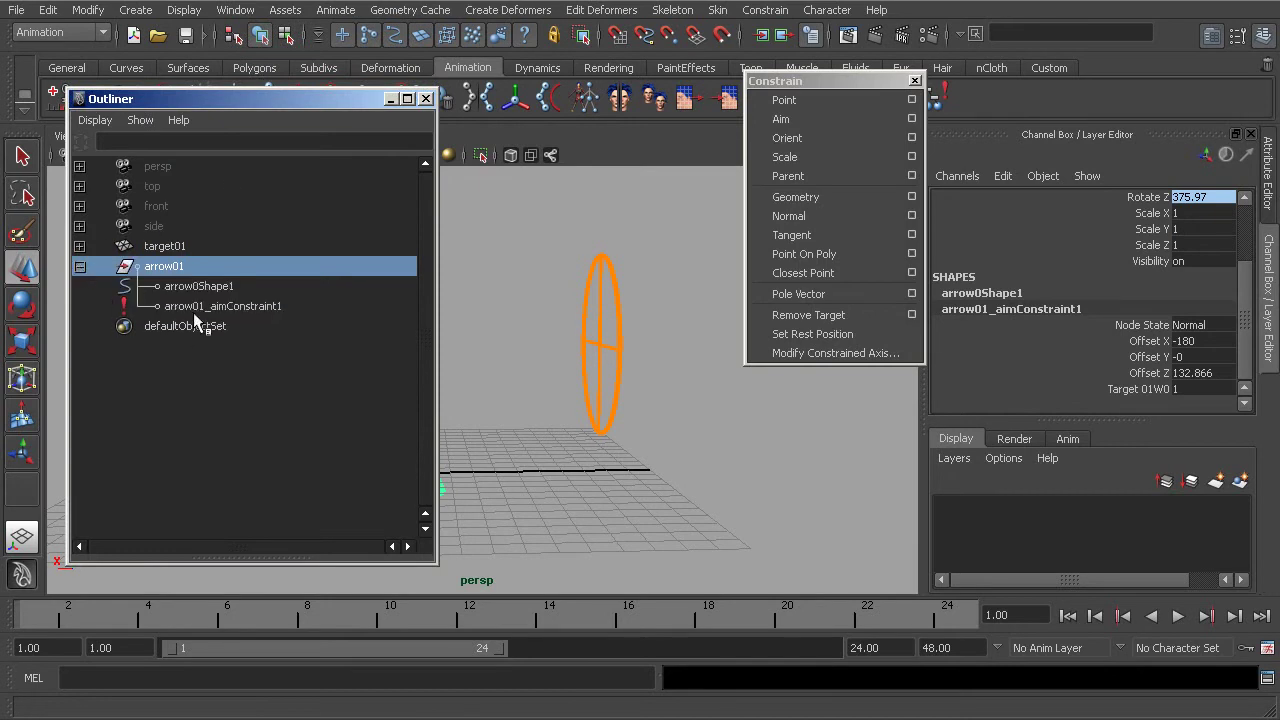
click(211, 306)
key(Delete)
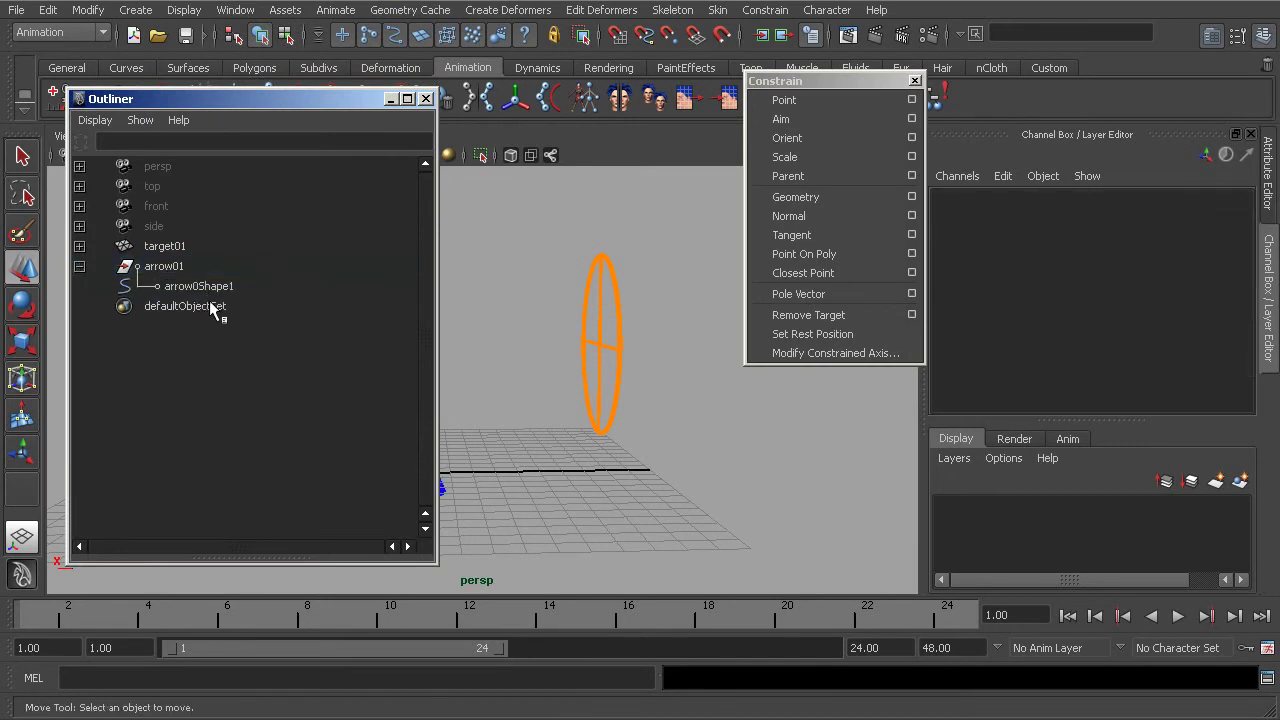
Step: Close the Outliner, select the arrow control and set its Rotate X, Rotate Y and Rotate Z to 0
click(425, 99)
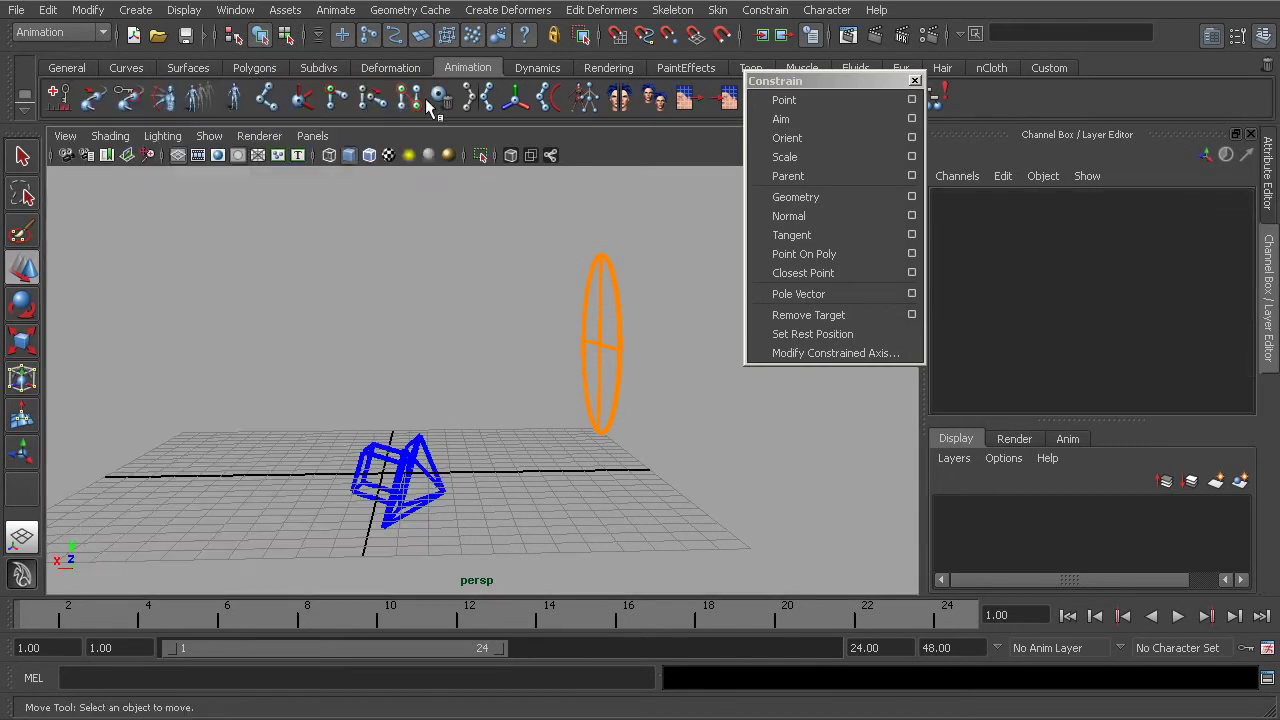
click(440, 467)
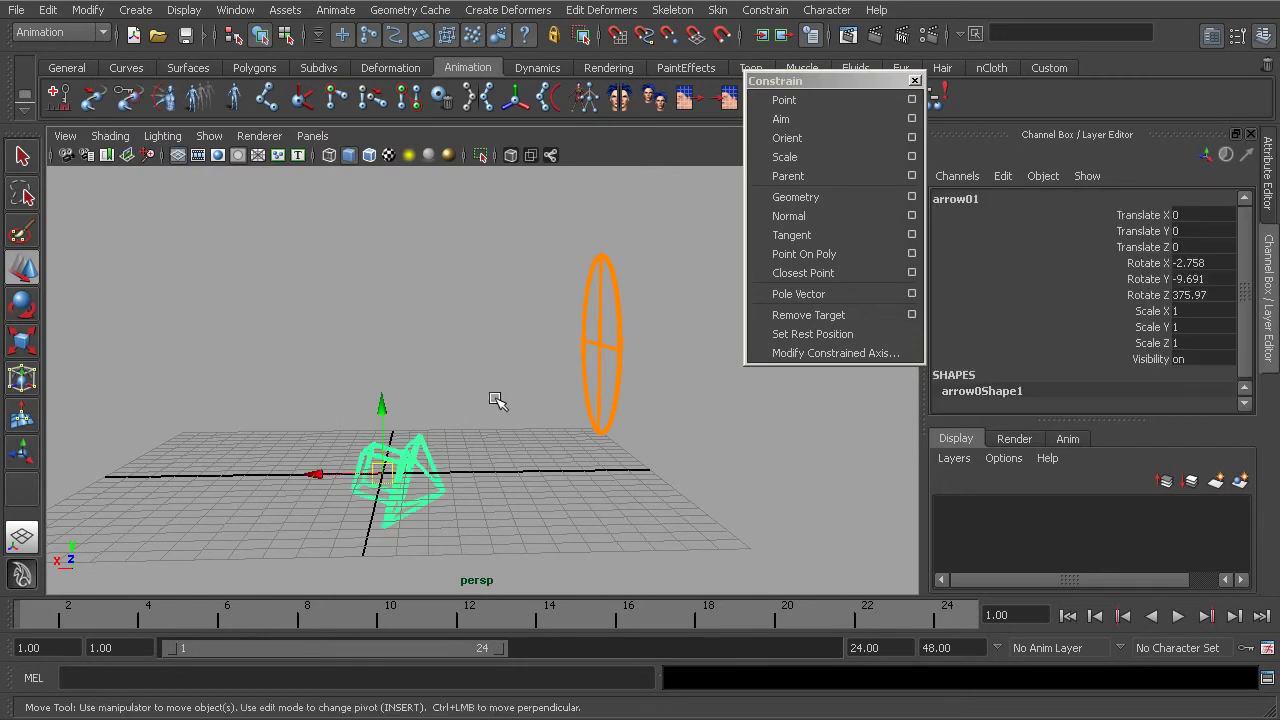
drag(1190, 263, 1196, 301)
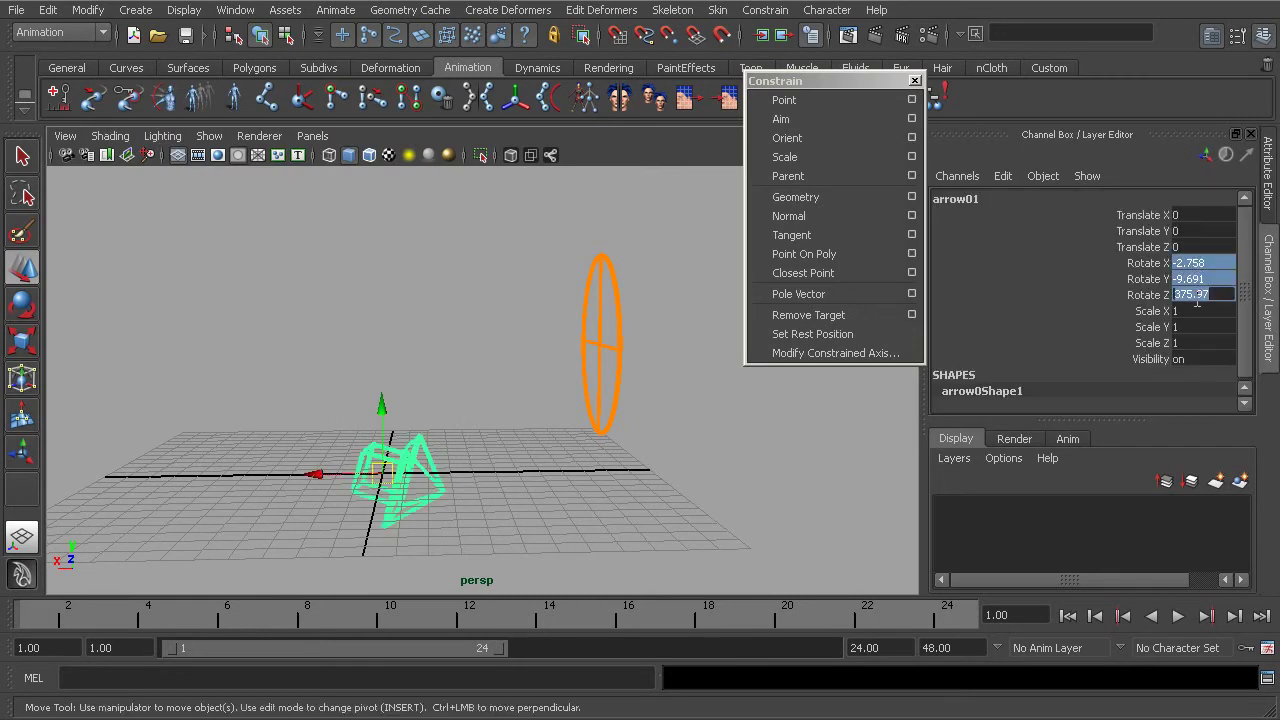
text(0)
key(Return)
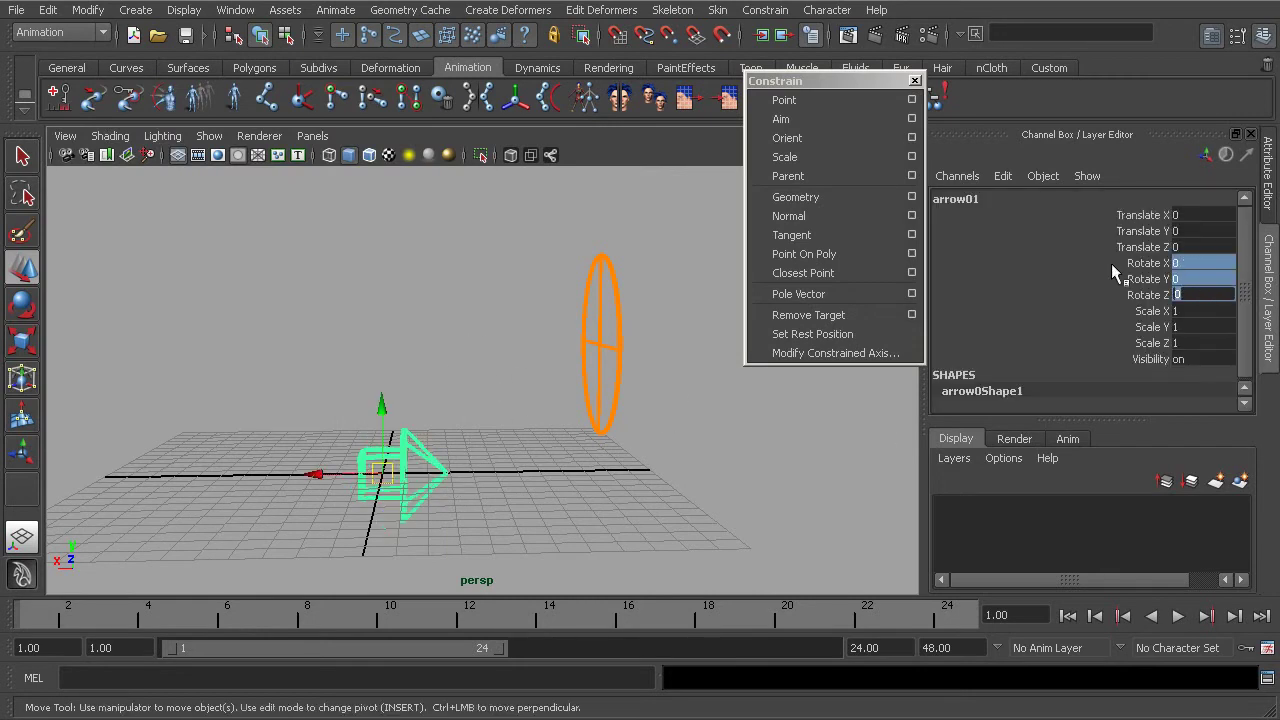
Step: Open the Aim constraint's options, turn off Maintain offset and look over the three Offset values
click(911, 119)
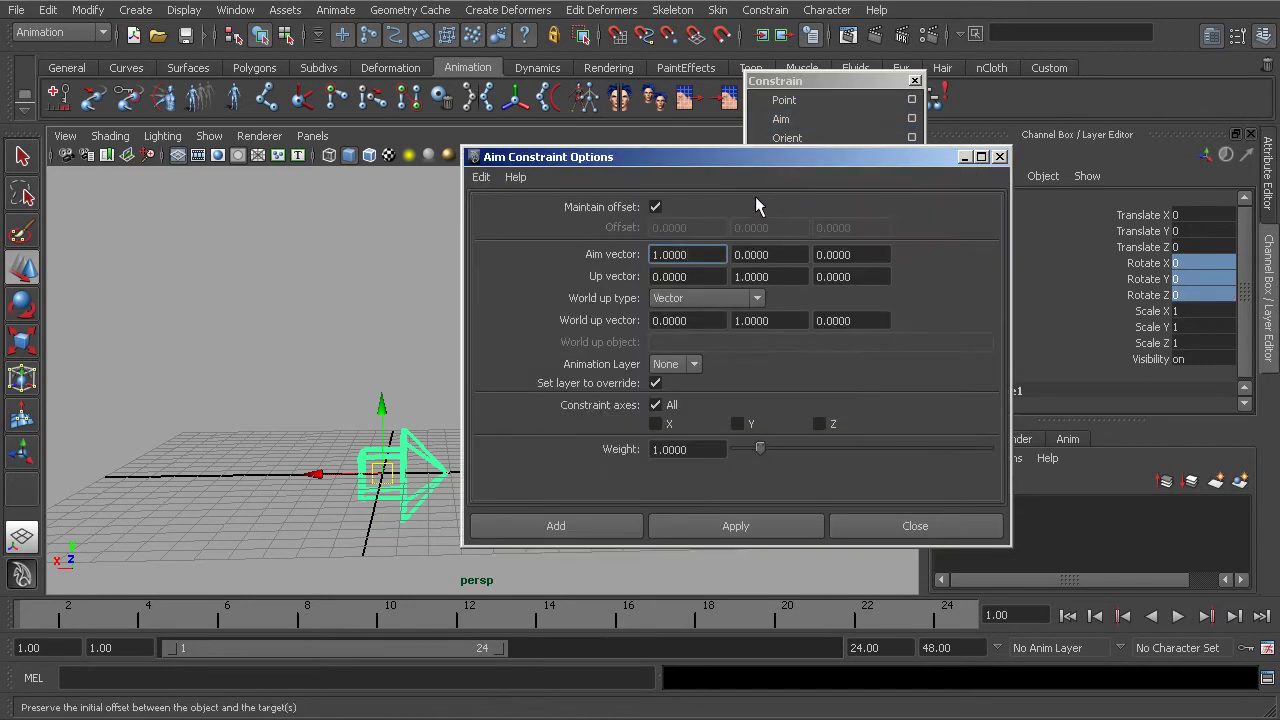
click(656, 207)
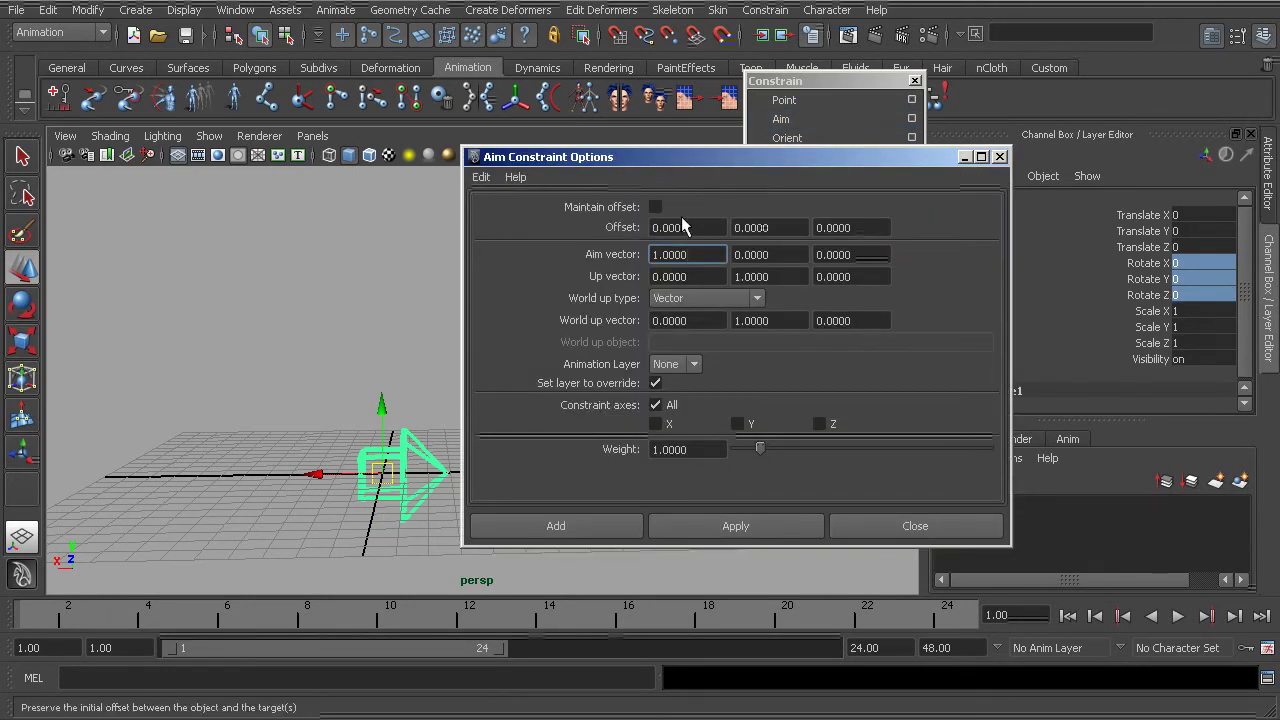
click(742, 227)
click(838, 228)
click(679, 228)
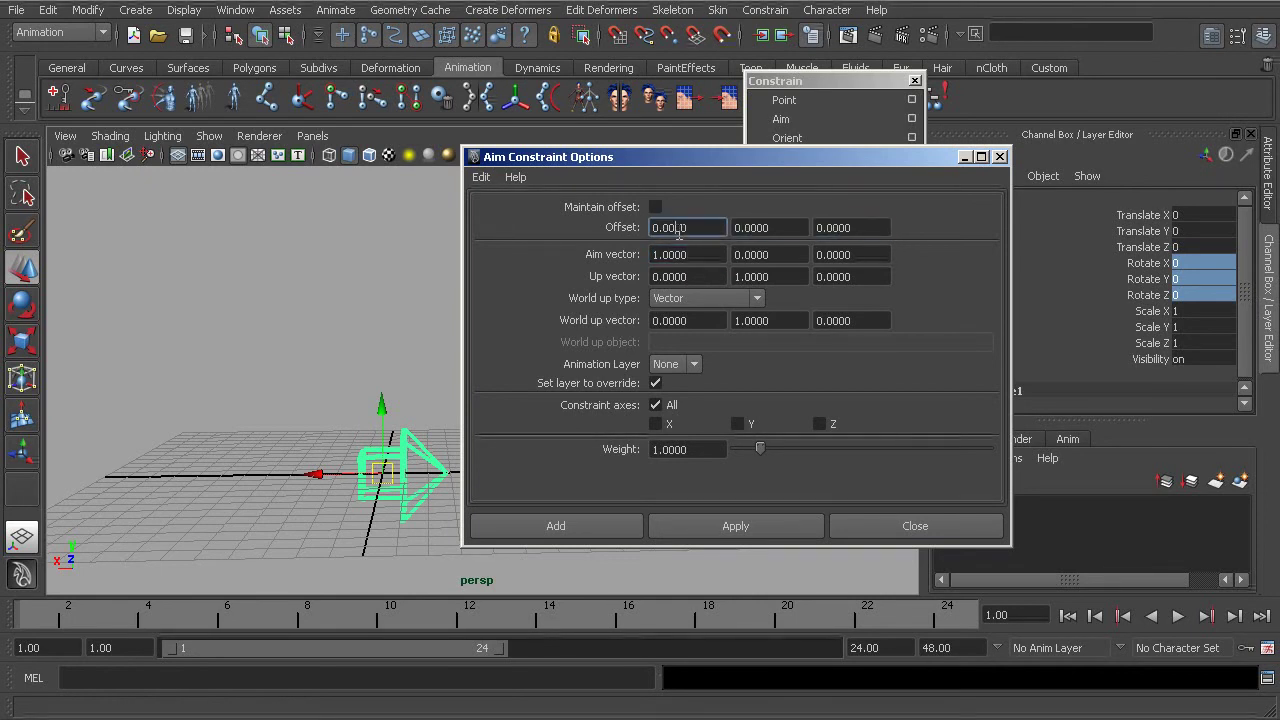
drag(737, 228, 780, 227)
click(825, 228)
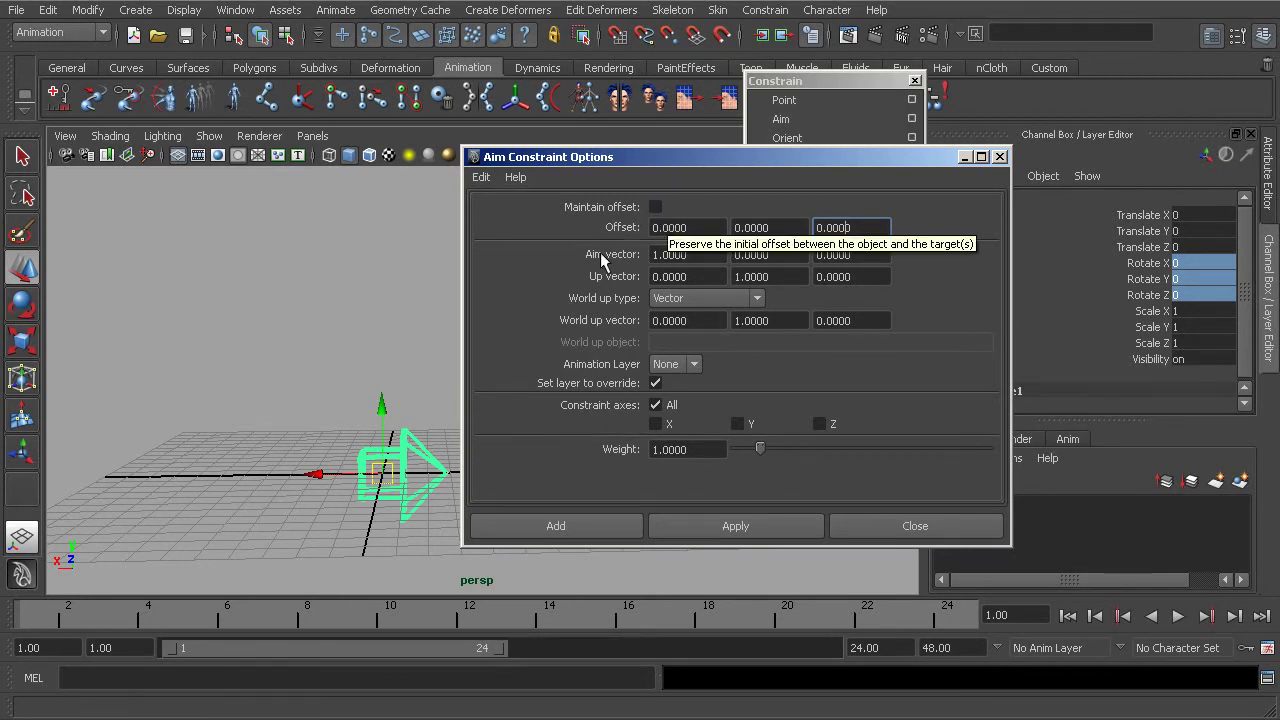
Step: Display the local rotation axes of the arrow control
alt+drag(370, 455, 276, 474)
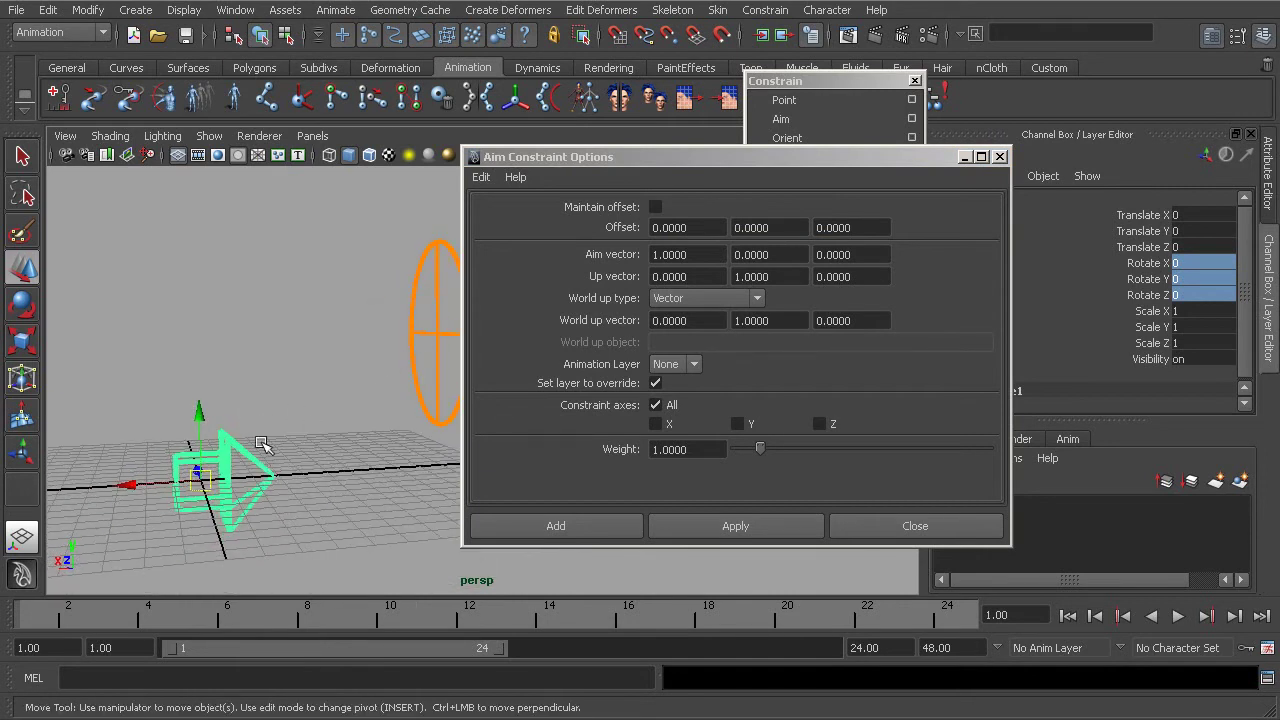
alt+drag(344, 421, 320, 355)
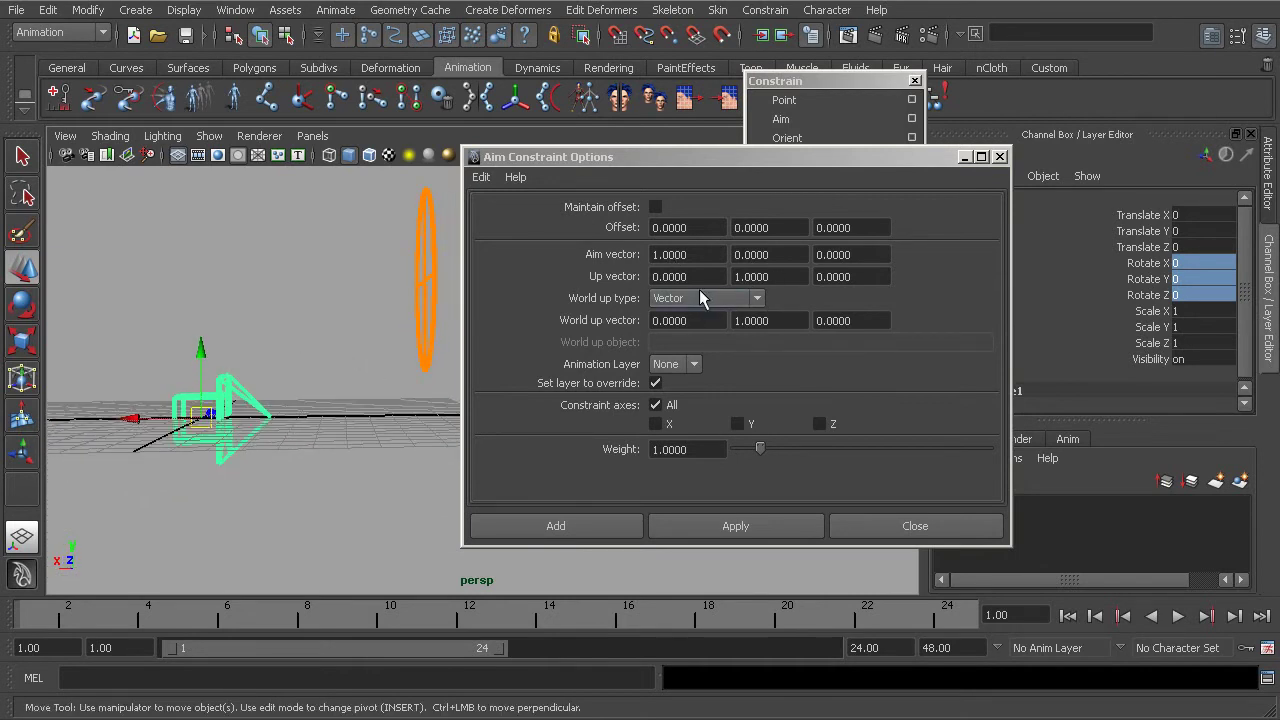
alt+drag(230, 370, 333, 381)
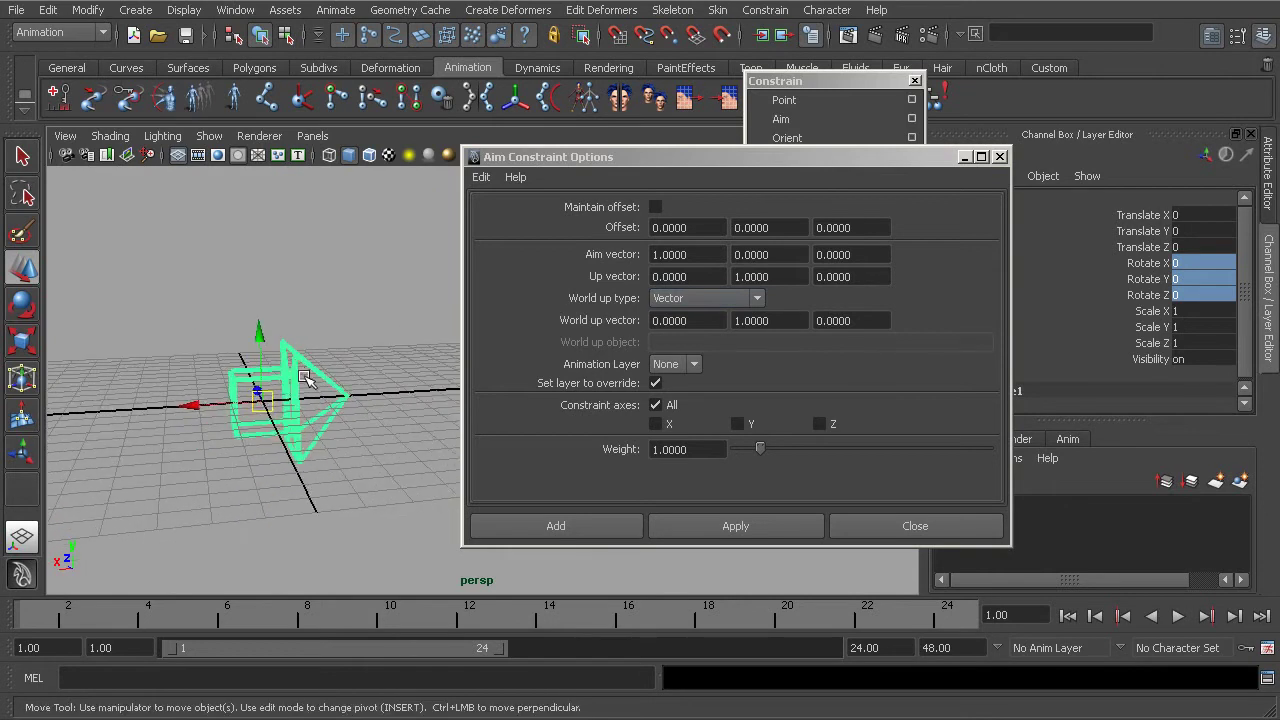
click(322, 410)
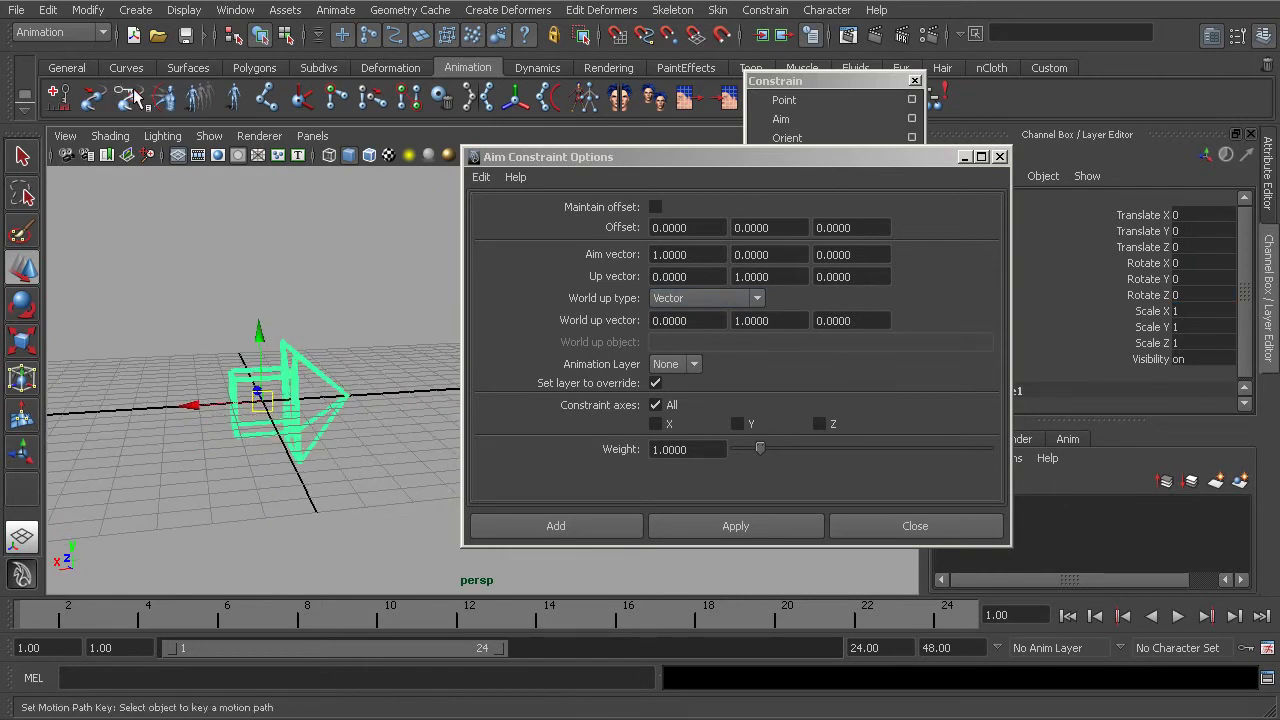
click(184, 12)
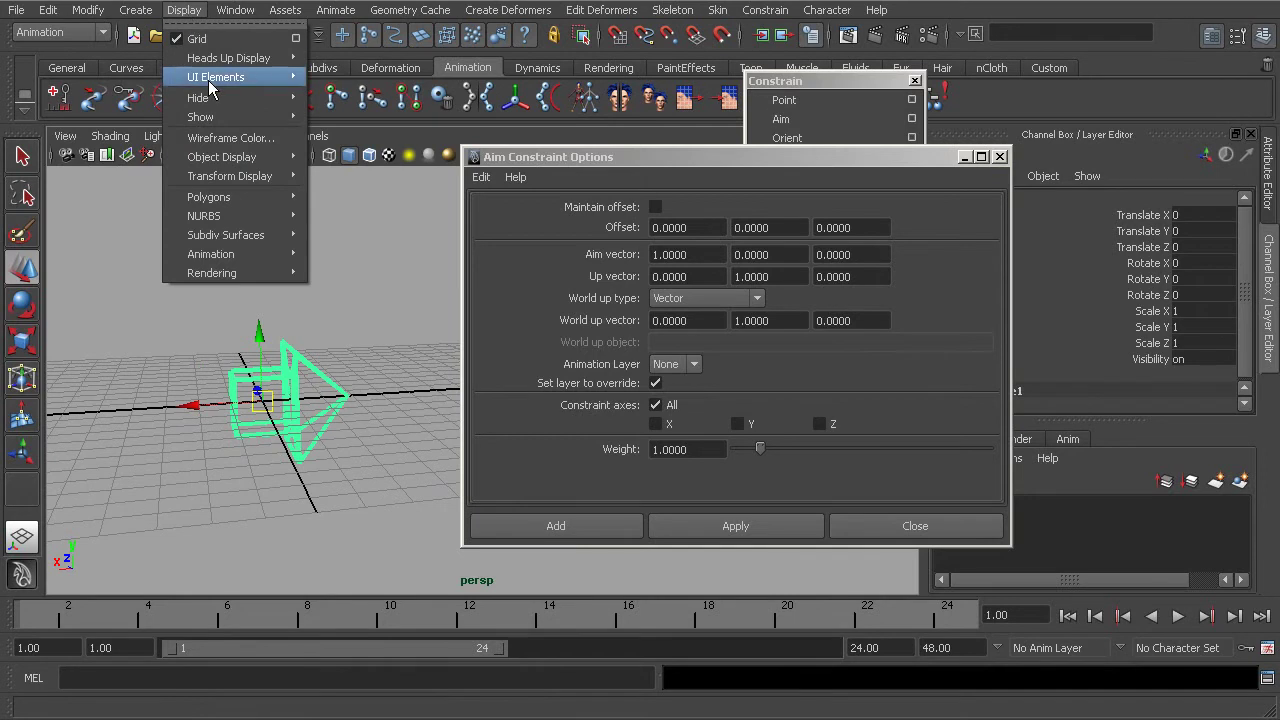
mouse_move(229, 176)
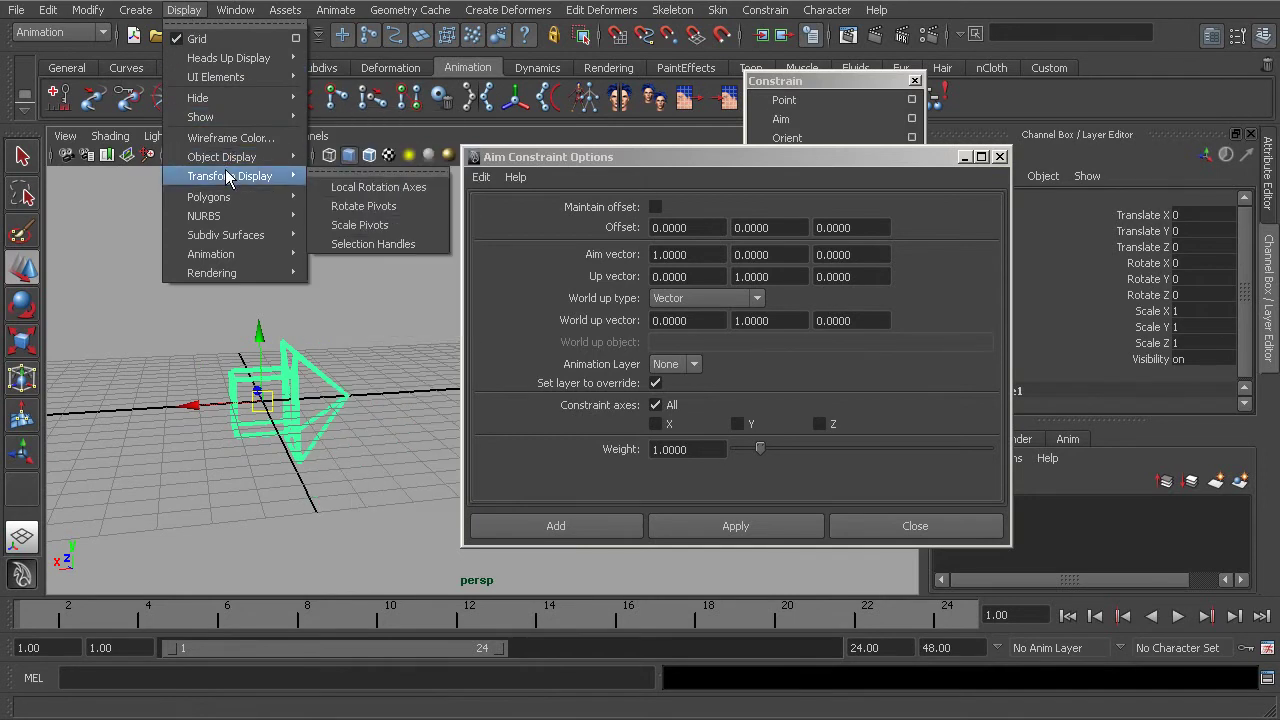
click(378, 187)
Step: Examine the arrow's local rotation axes and which axis runs along its pointing direction towards the target
alt+drag(380, 352, 322, 360)
click(320, 388)
click(322, 360)
mouse_move(232, 402)
alt+mouse_down()
mouse_move(215, 398)
mouse_move(226, 405)
alt+mouse_up()
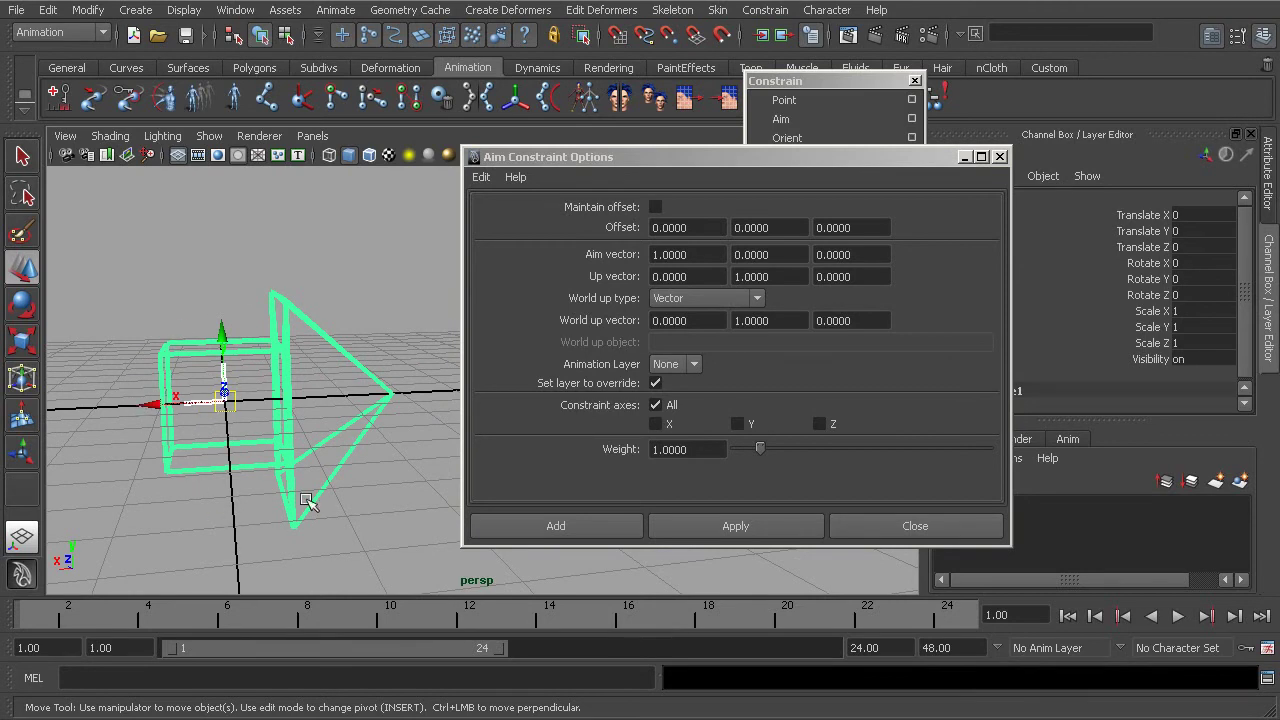
alt+middle_drag(257, 428, 130, 460)
scroll(179, 462, down, 3)
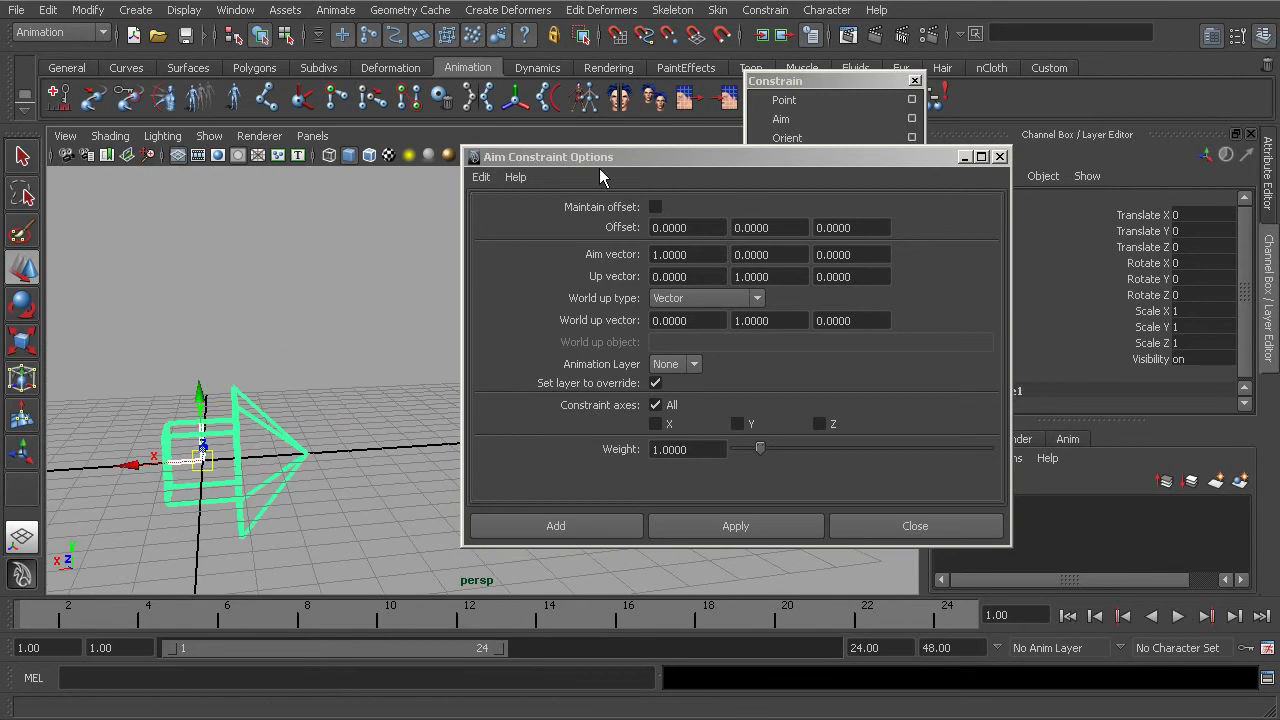
drag(606, 160, 750, 245)
alt+drag(220, 430, 258, 398)
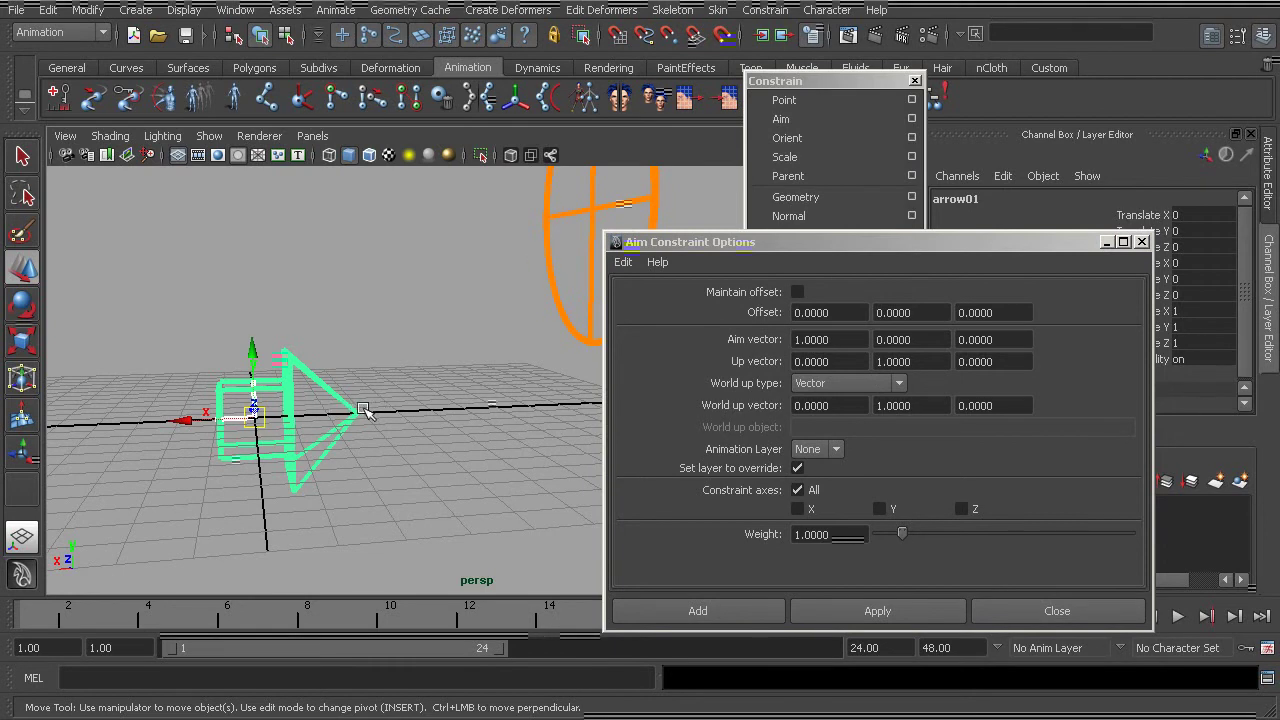
Step: Set the first Aim vector value to -1 in the aim constraint options
drag(720, 242, 461, 192)
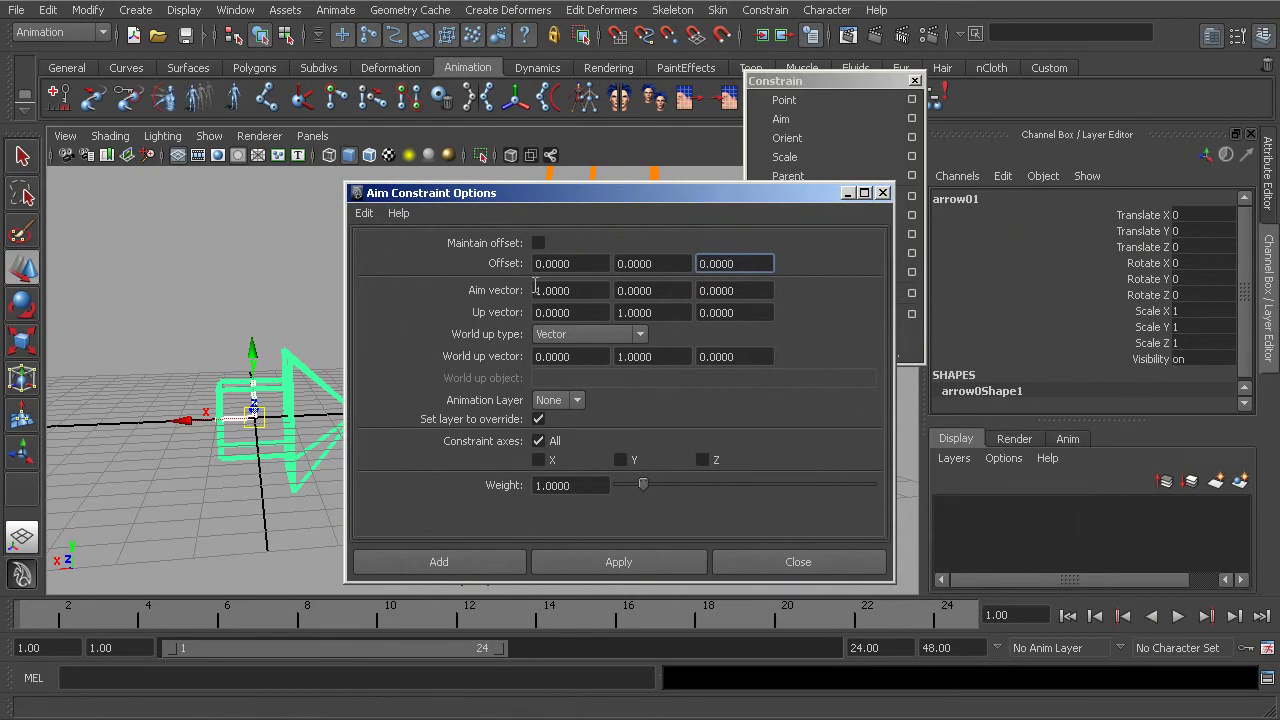
click(537, 289)
drag(595, 196, 744, 190)
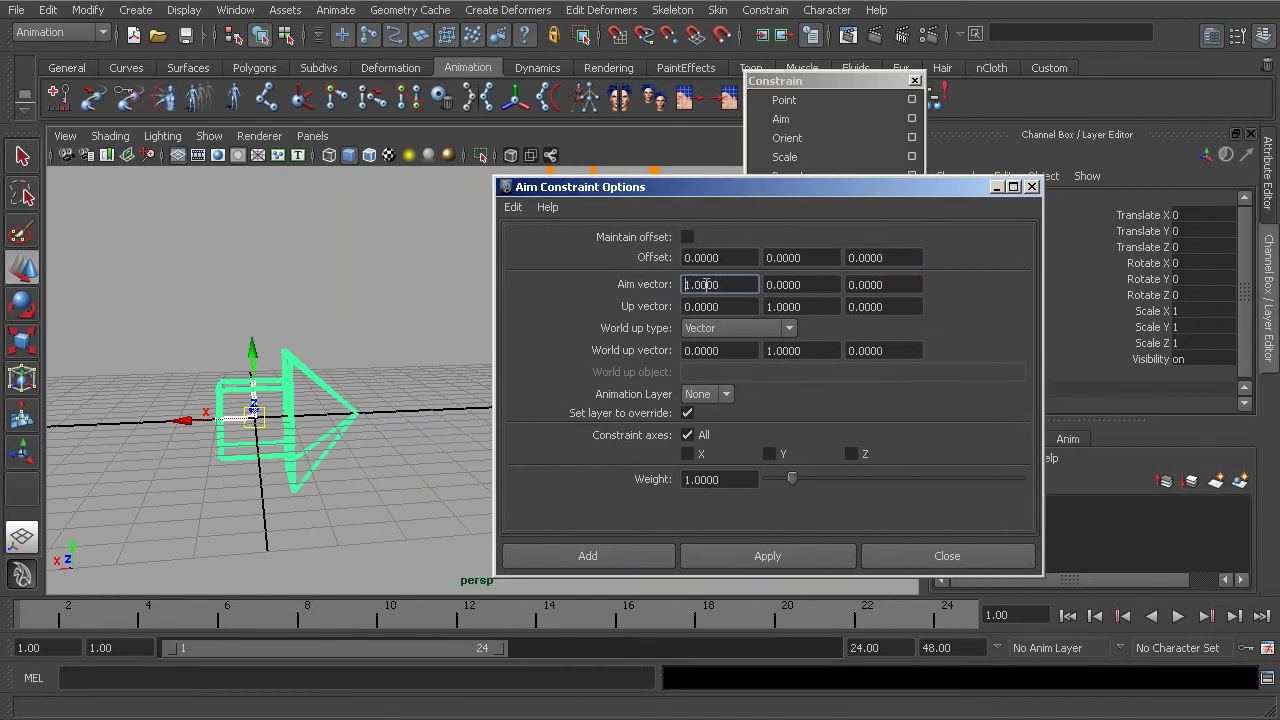
alt+middle_drag(208, 440, 236, 432)
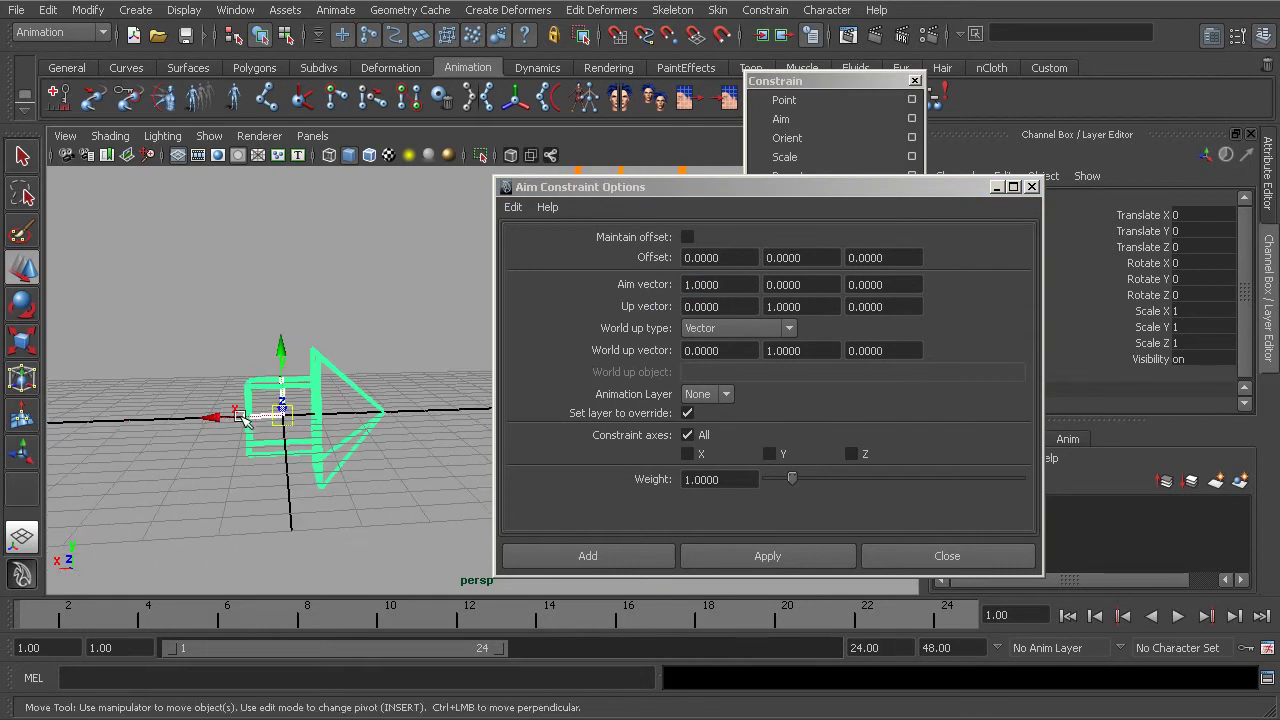
alt+drag(336, 358, 264, 415)
click(686, 285)
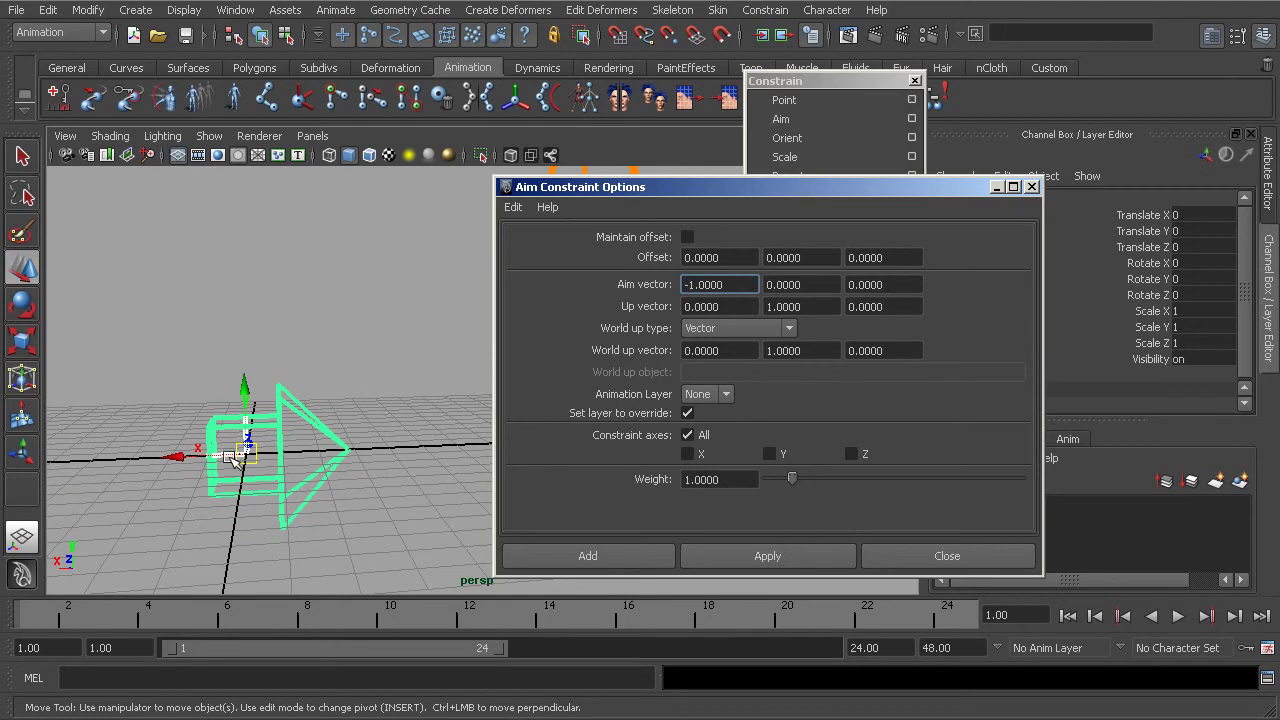
Step: Select the circular target and then the arrow, and apply the aim constraint with the Aim vector at -1, 0, 0
alt+drag(366, 412, 226, 427)
alt+middle_drag(288, 392, 235, 312)
drag(348, 232, 424, 270)
alt+drag(266, 428, 250, 368)
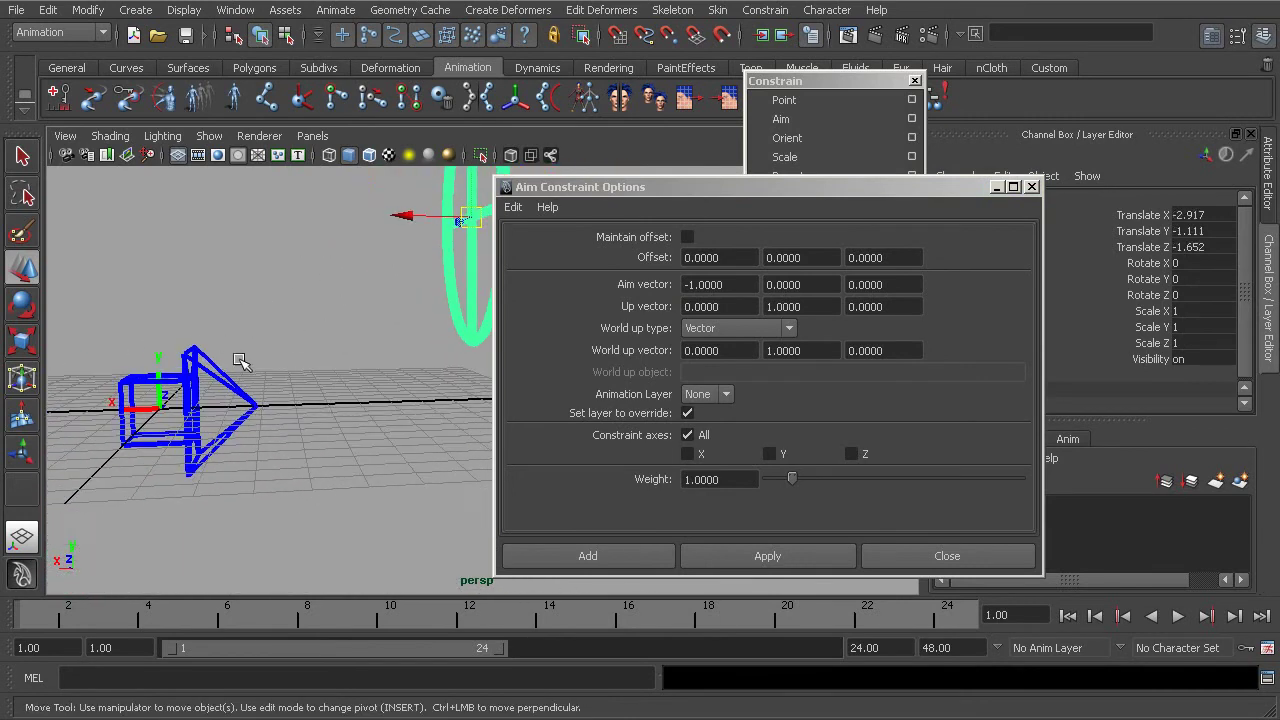
click(233, 396)
alt+middle_drag(232, 398, 226, 352)
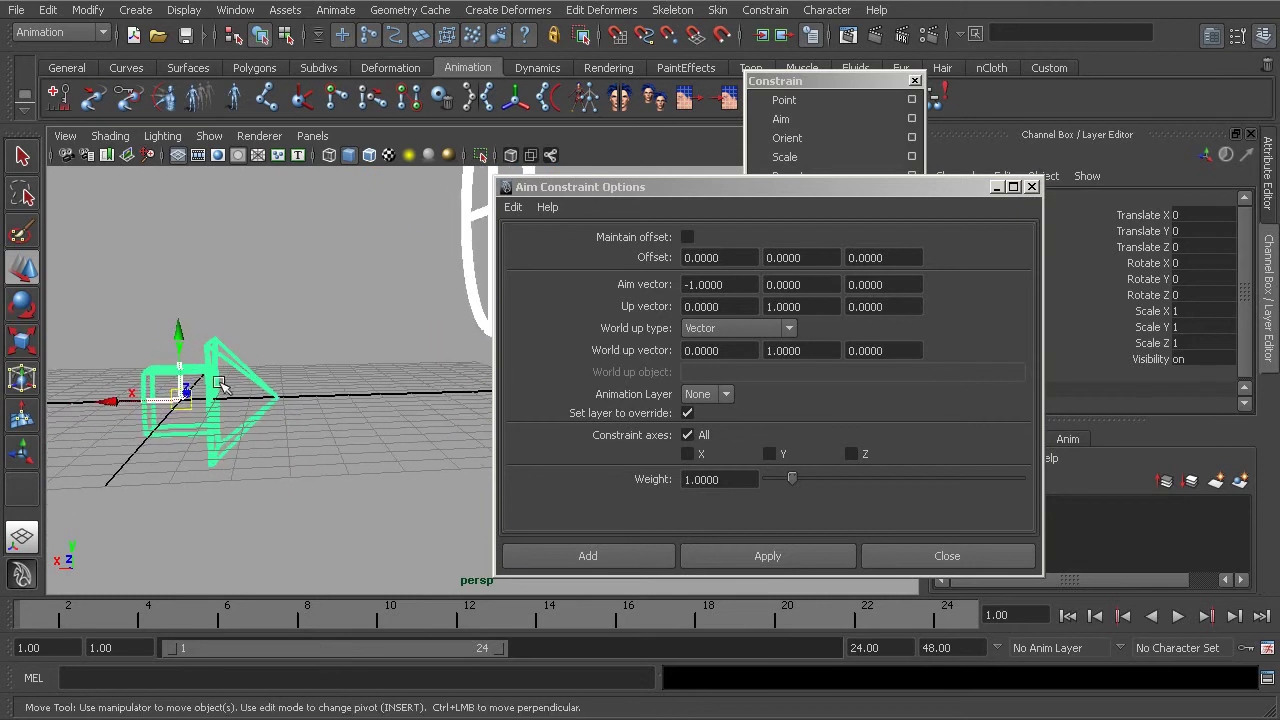
click(756, 548)
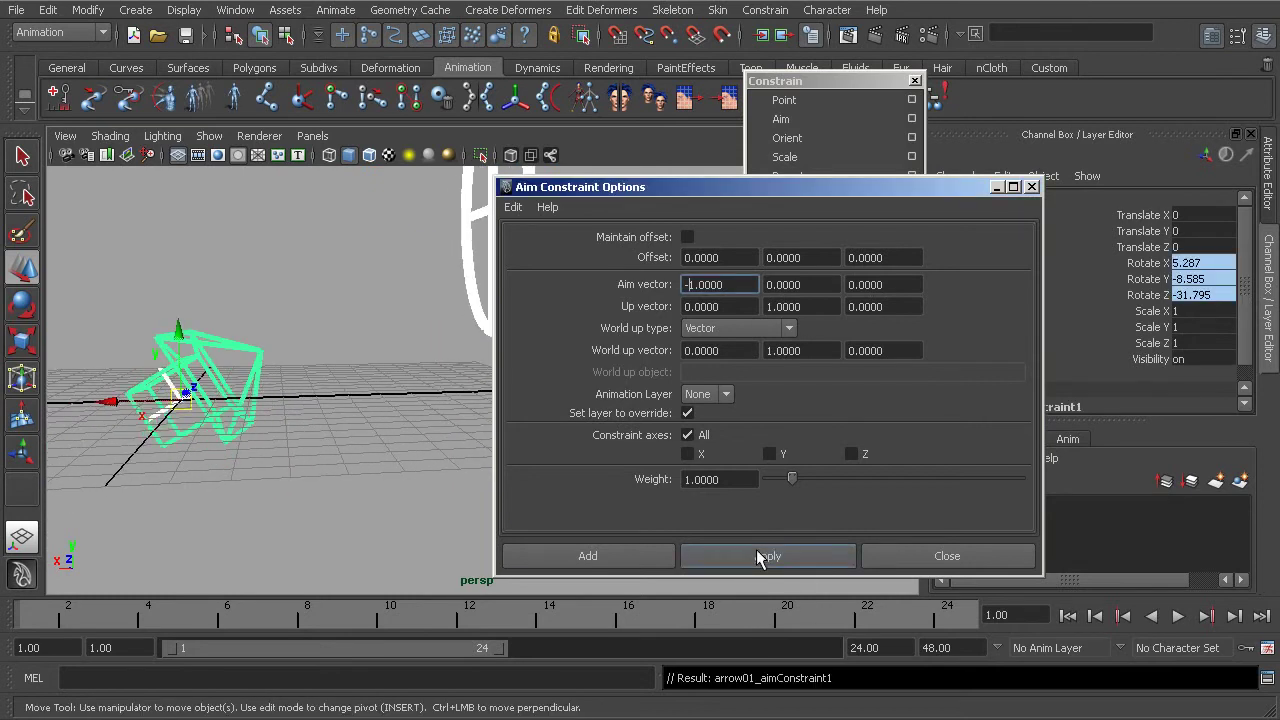
Step: Move the circular target around to test the arrow's aiming, leaving it at about -0.99, -0.50, -3.05
alt+drag(318, 307, 386, 451)
alt+middle_drag(386, 451, 284, 341)
alt+drag(284, 341, 331, 349)
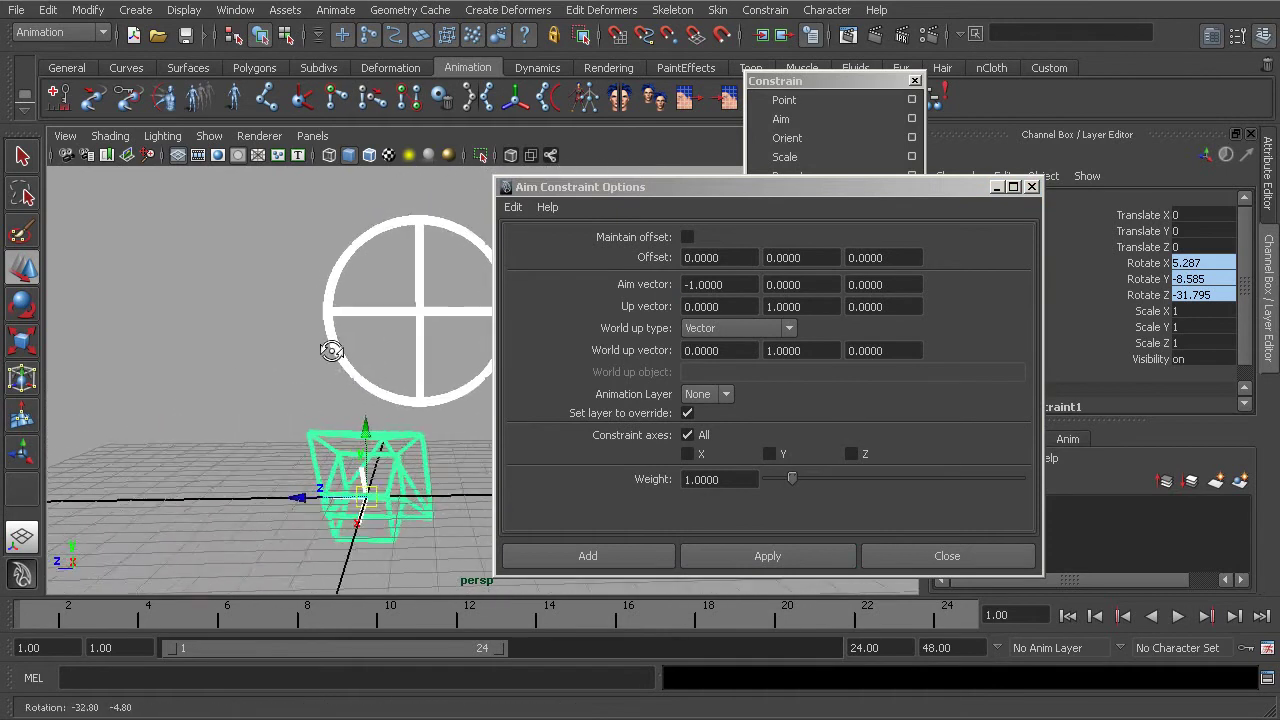
alt+right_drag(331, 349, 309, 354)
drag(307, 252, 283, 321)
drag(371, 297, 392, 315)
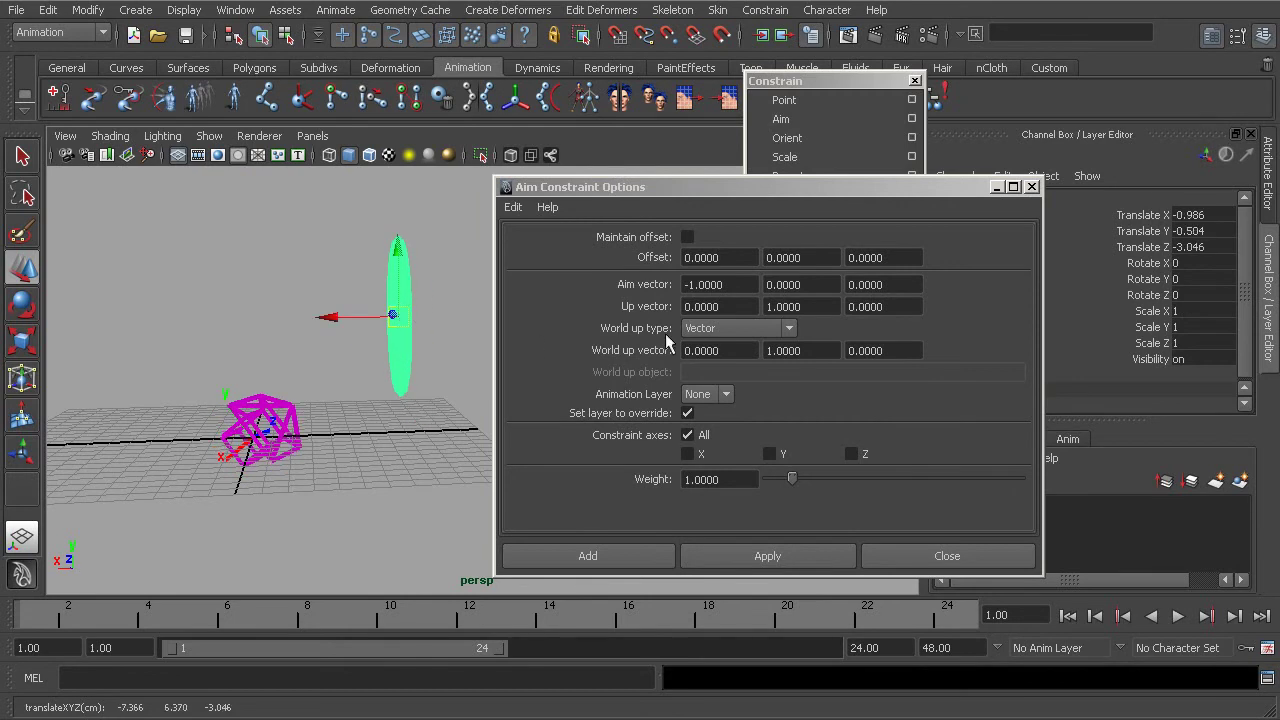
Step: Examine the constrained arrow's local Y axis from several angles against the Up vector's second value
alt+drag(206, 423, 338, 495)
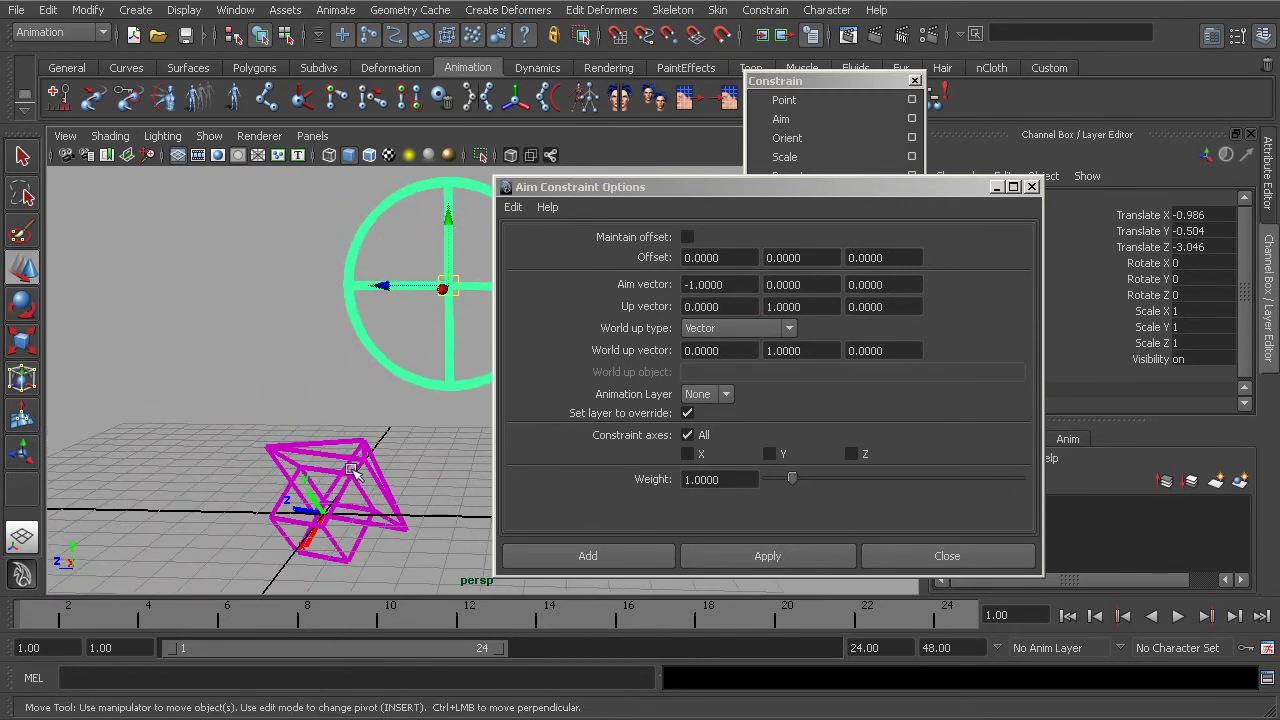
alt+drag(287, 471, 208, 460)
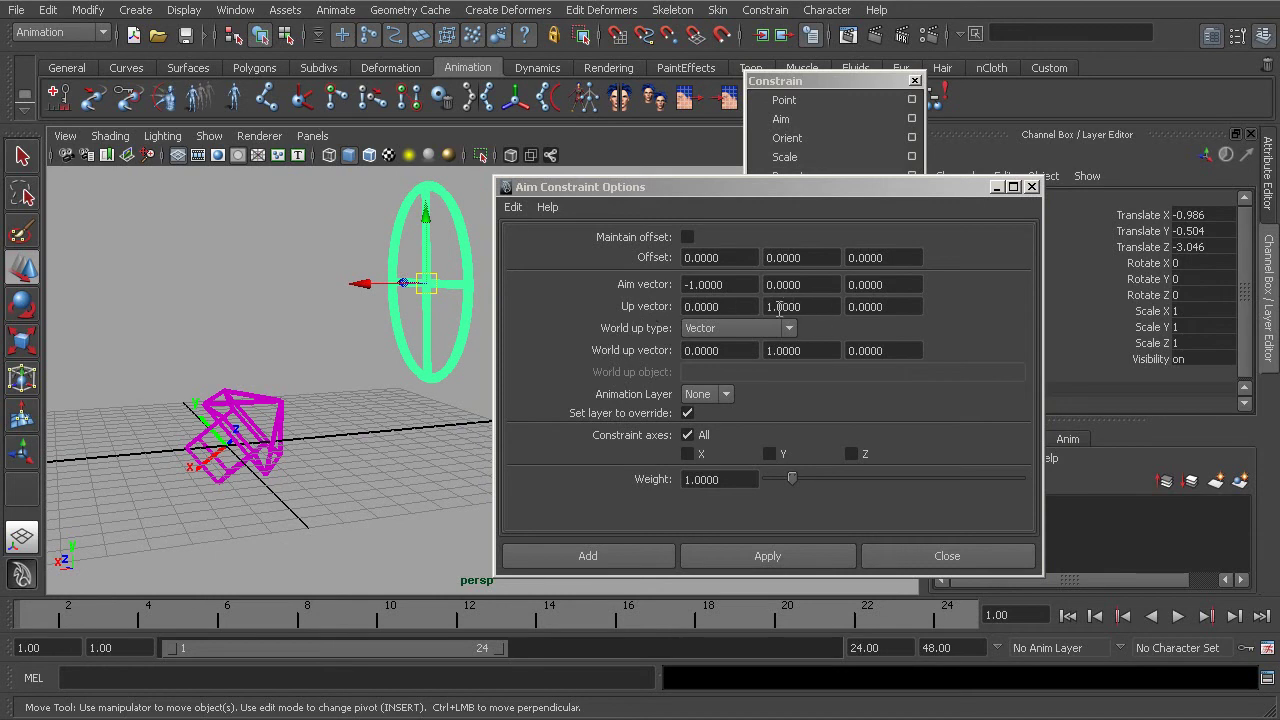
double_click(780, 307)
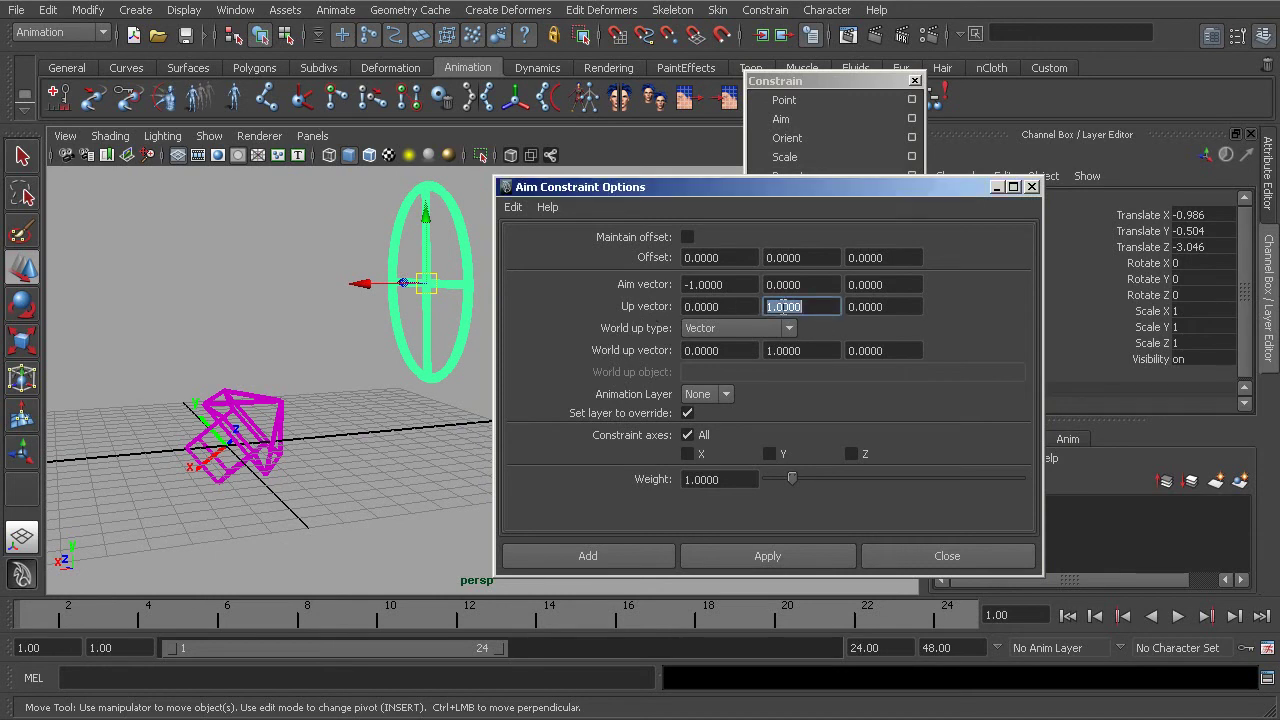
alt+drag(200, 452, 285, 450)
click(223, 388)
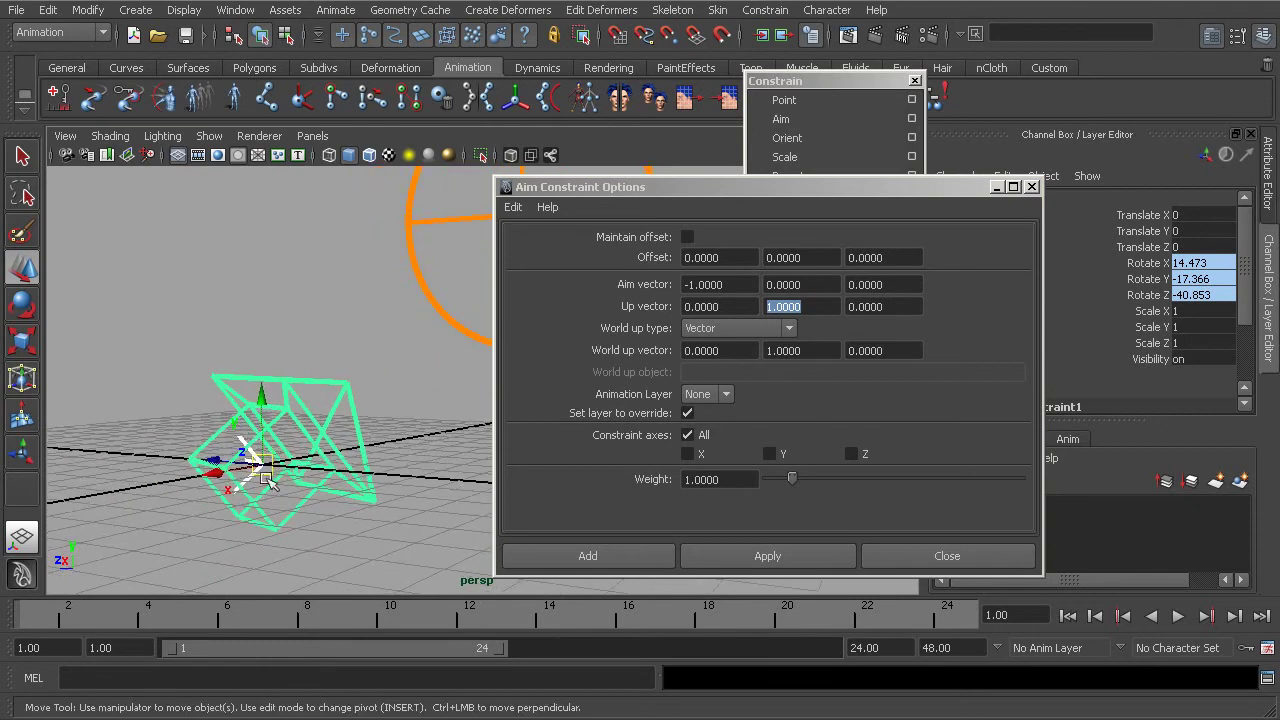
alt+drag(176, 244, 380, 460)
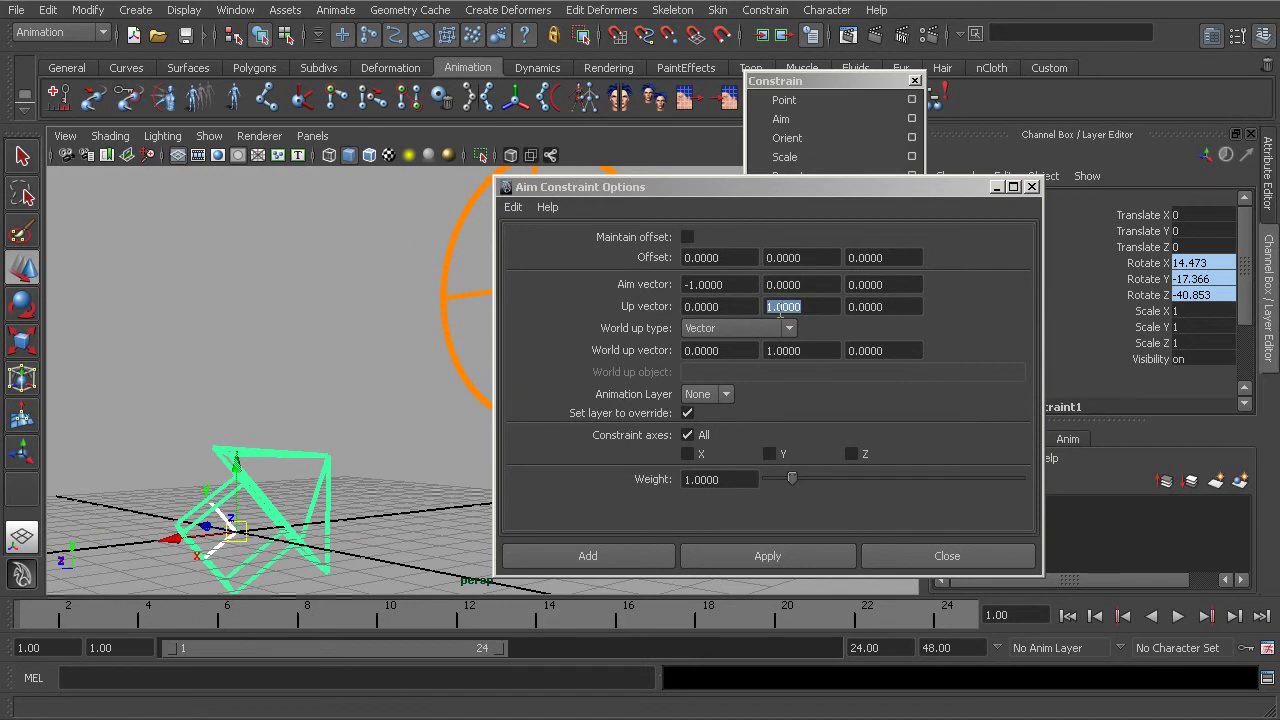
mouse_move(360, 380)
alt+mouse_down()
mouse_move(350, 390)
mouse_move(420, 395)
mouse_move(195, 348)
mouse_move(162, 378)
mouse_move(331, 314)
mouse_move(395, 382)
mouse_move(280, 308)
mouse_move(200, 342)
mouse_move(205, 310)
mouse_move(397, 388)
mouse_move(370, 342)
mouse_move(180, 294)
mouse_move(349, 300)
mouse_move(381, 357)
mouse_move(414, 366)
mouse_move(363, 346)
mouse_move(374, 334)
mouse_move(318, 346)
mouse_move(343, 349)
mouse_move(351, 366)
mouse_move(234, 389)
mouse_move(282, 372)
mouse_move(257, 357)
mouse_move(336, 384)
alt+mouse_up()
Step: Reposition the circular target at about 0.95, 0.11, -0.46 and set the World up type to Scene up
click(380, 394)
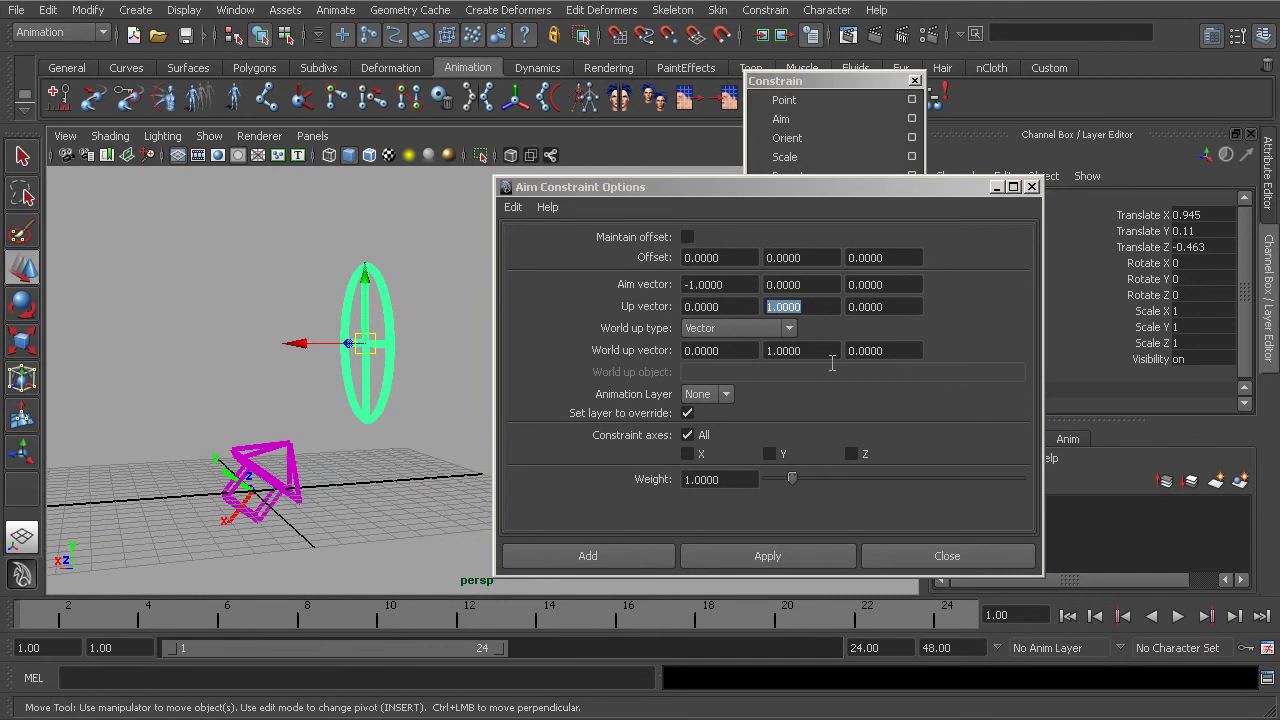
click(714, 328)
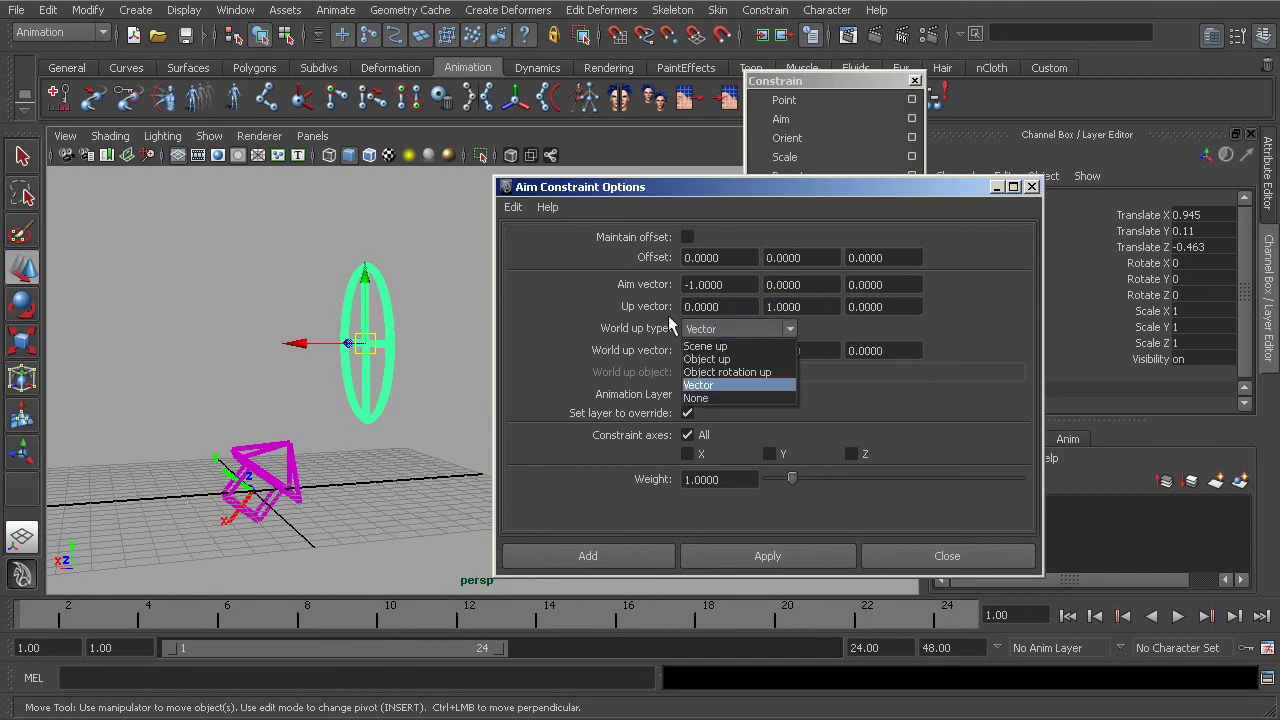
click(770, 328)
click(770, 328)
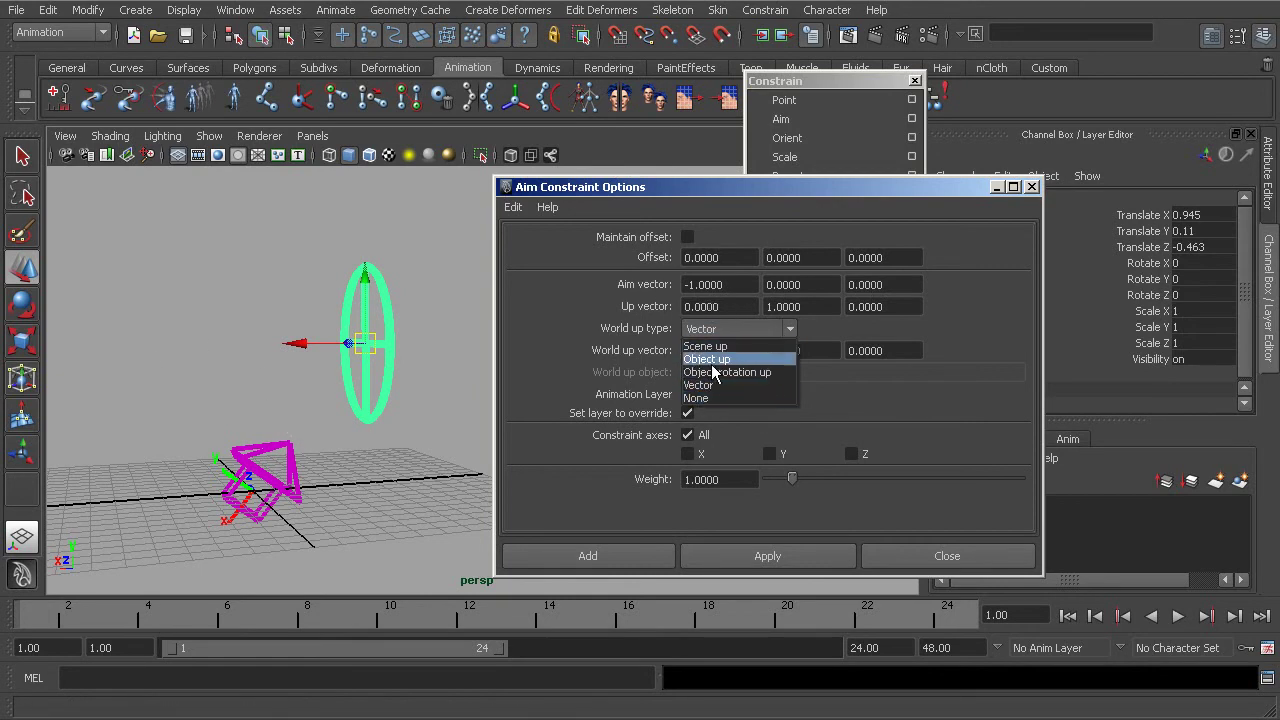
click(736, 346)
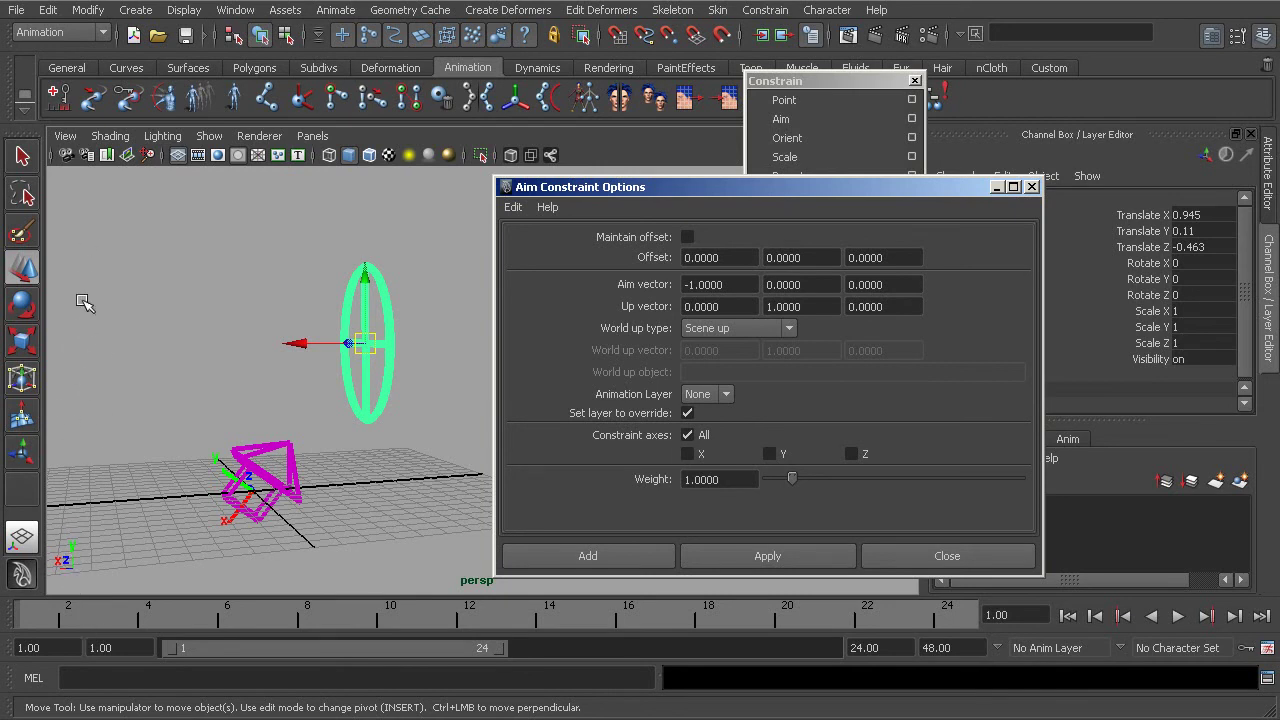
Step: Change the aim constraint's World up type to Vector
alt+drag(200, 475, 220, 440)
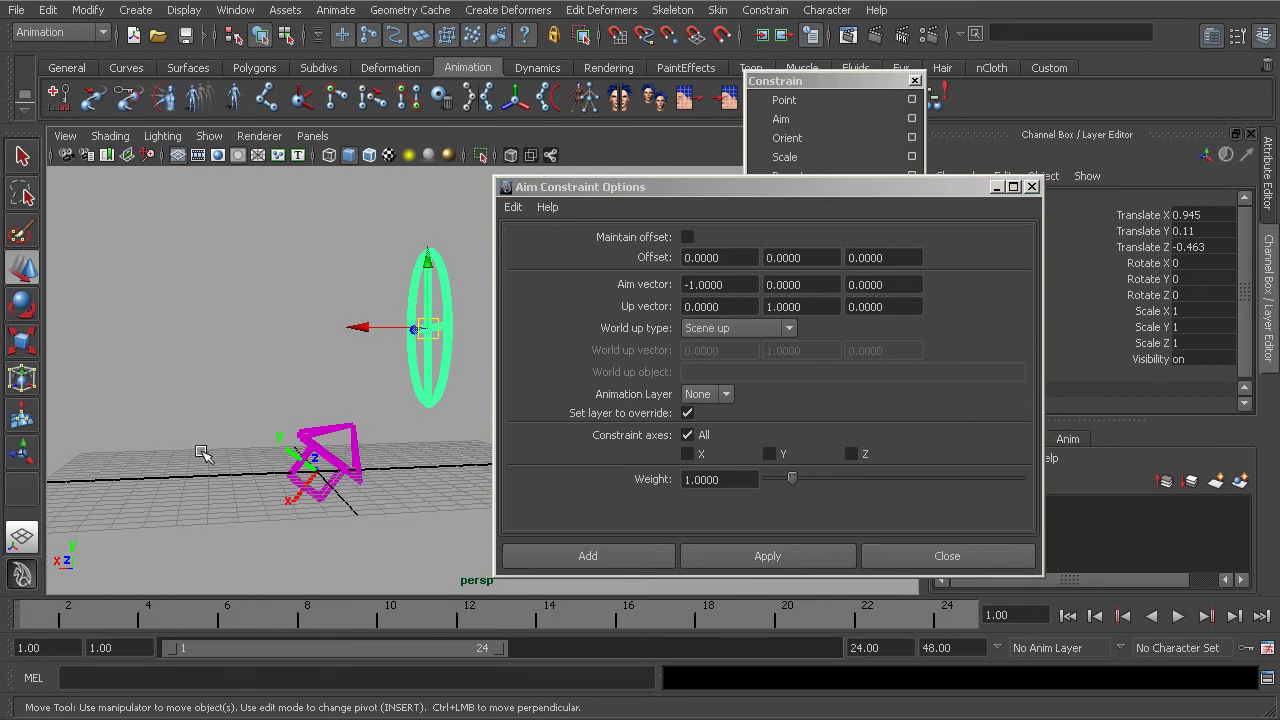
click(722, 330)
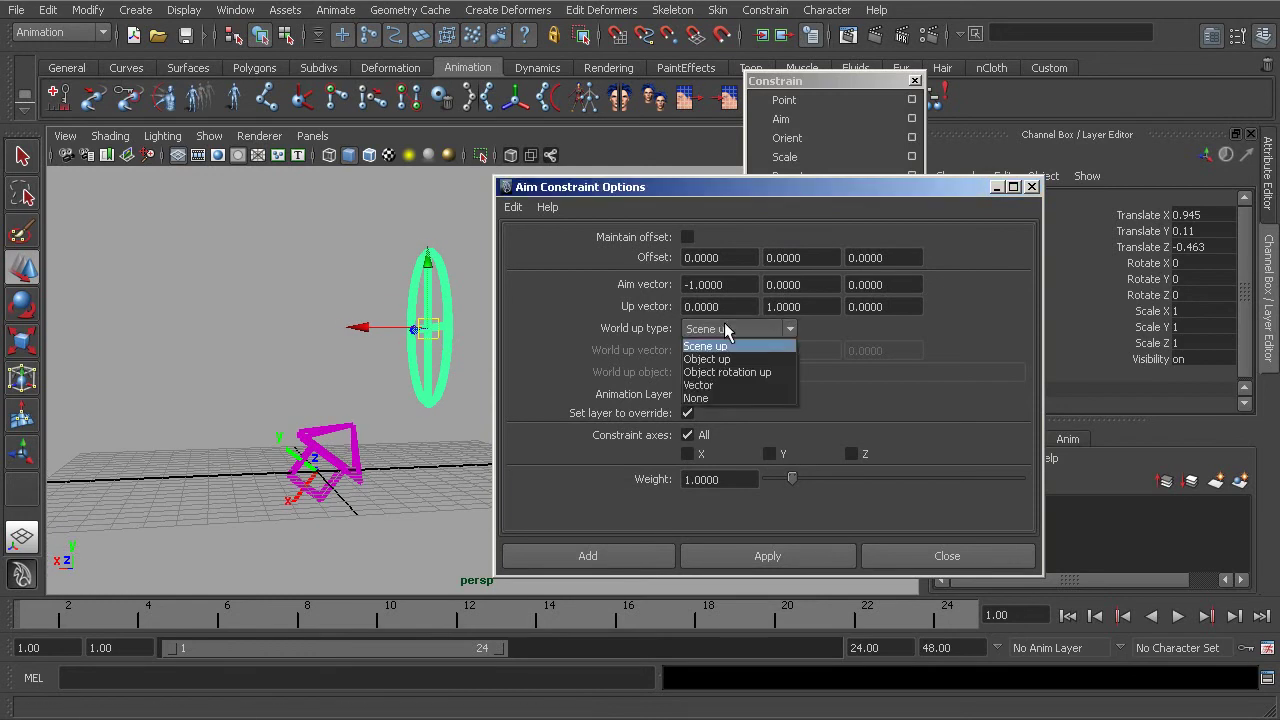
click(730, 386)
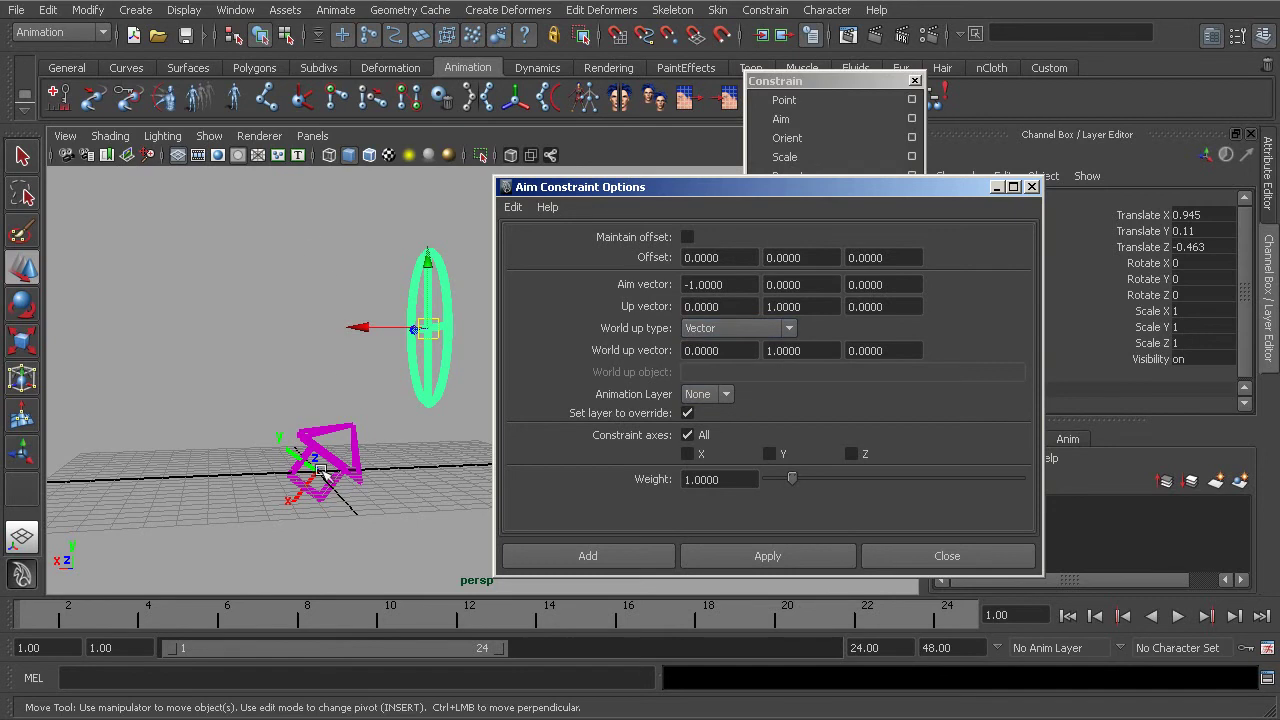
alt+right_drag(306, 400, 320, 472)
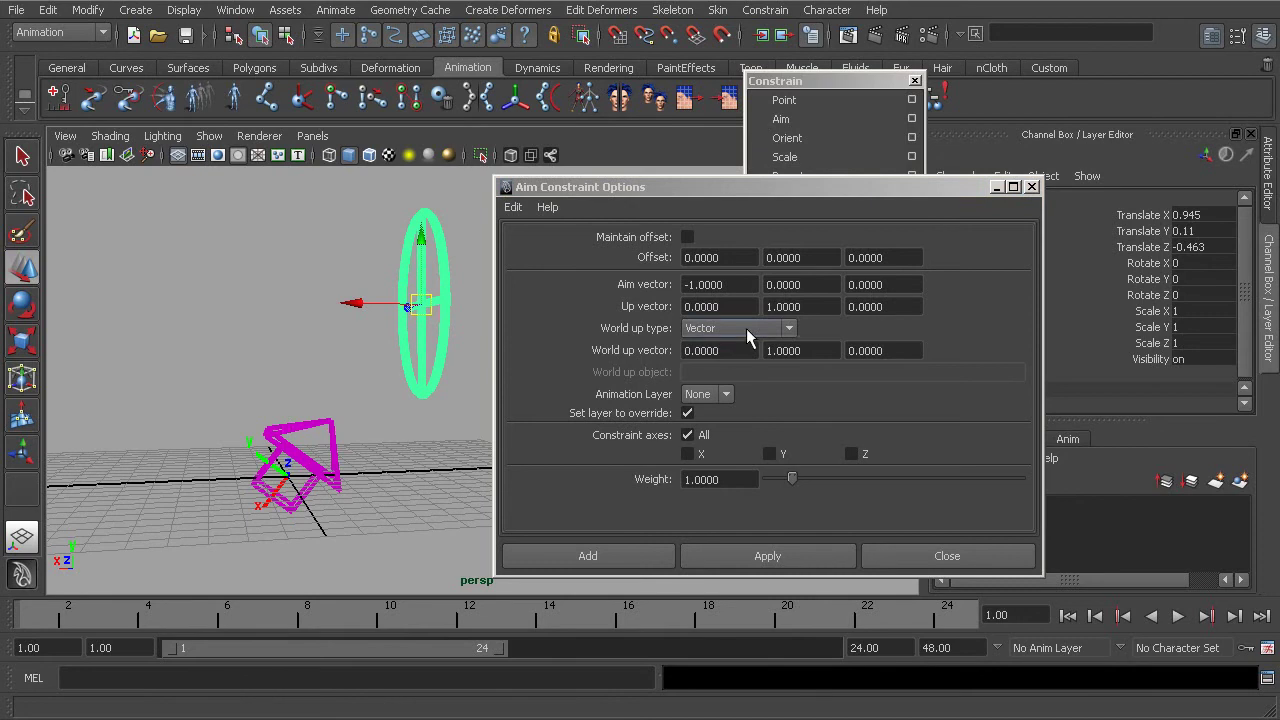
Step: Set the World up vector to 0, 0, 1 so that the world Z axis defines up
click(795, 351)
double_click(797, 351)
click(797, 352)
click(886, 351)
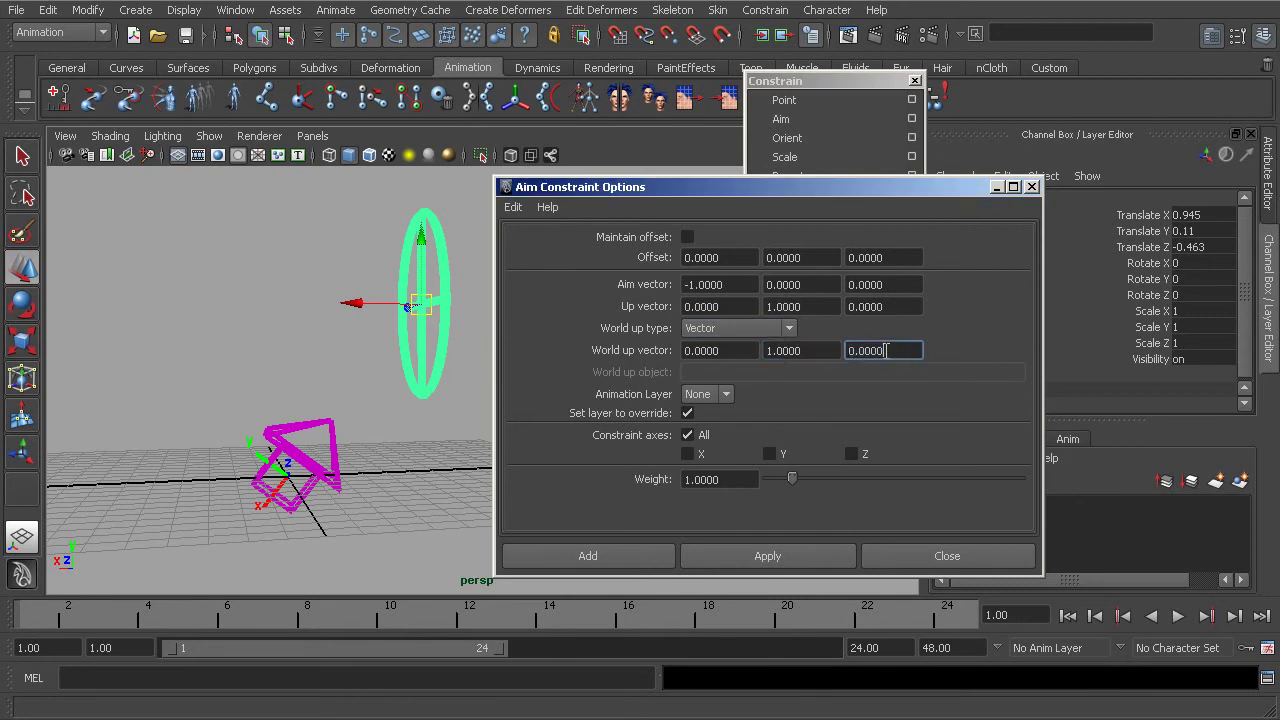
double_click(886, 351)
alt+drag(434, 423, 346, 403)
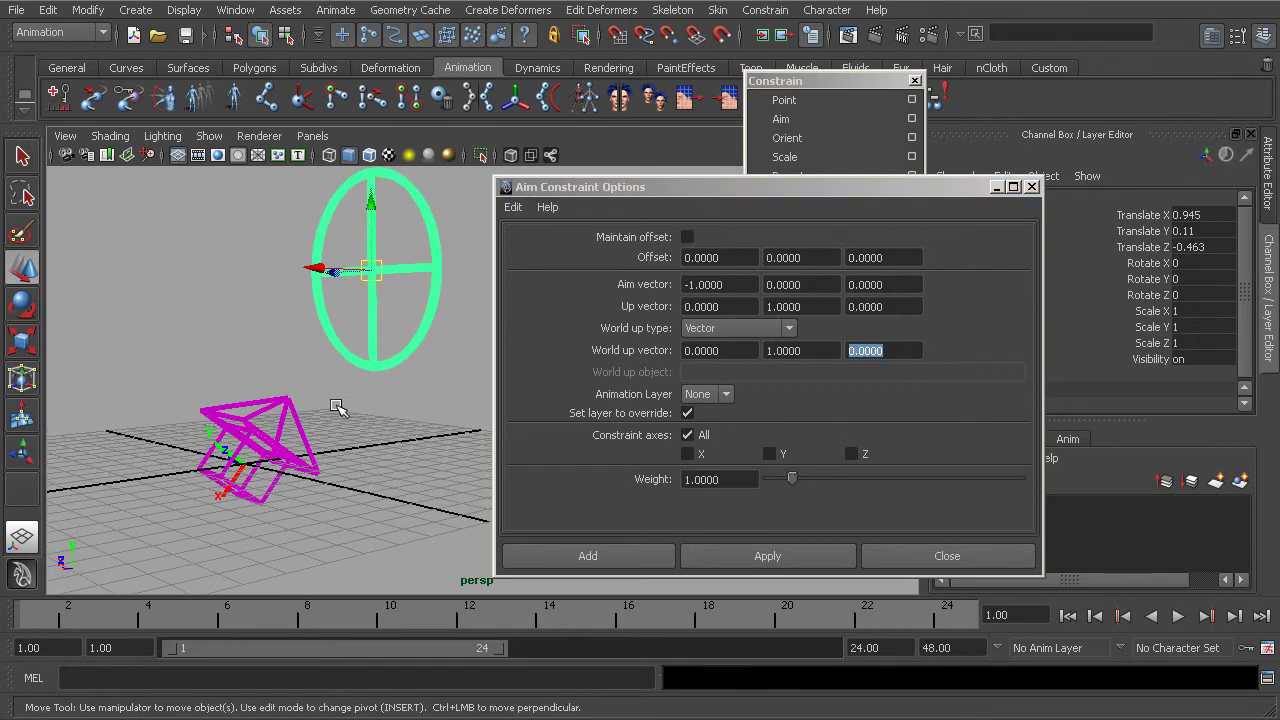
click(886, 352)
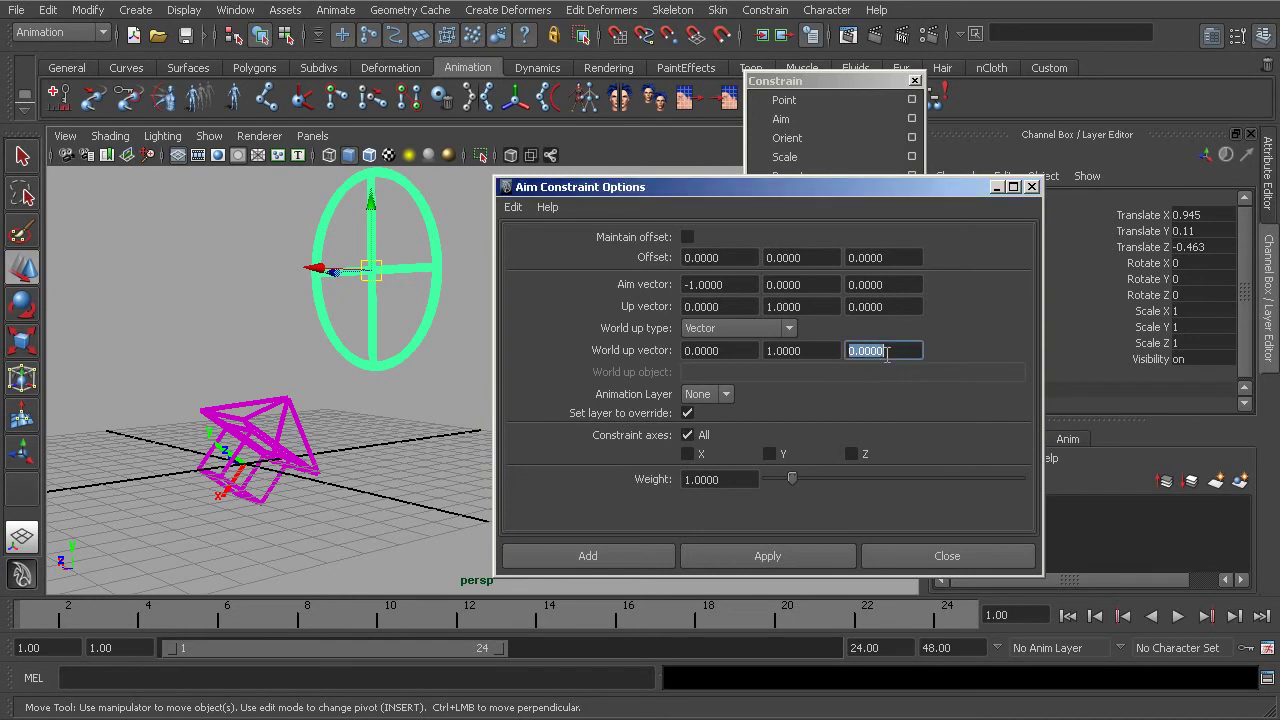
text(1)
click(800, 352)
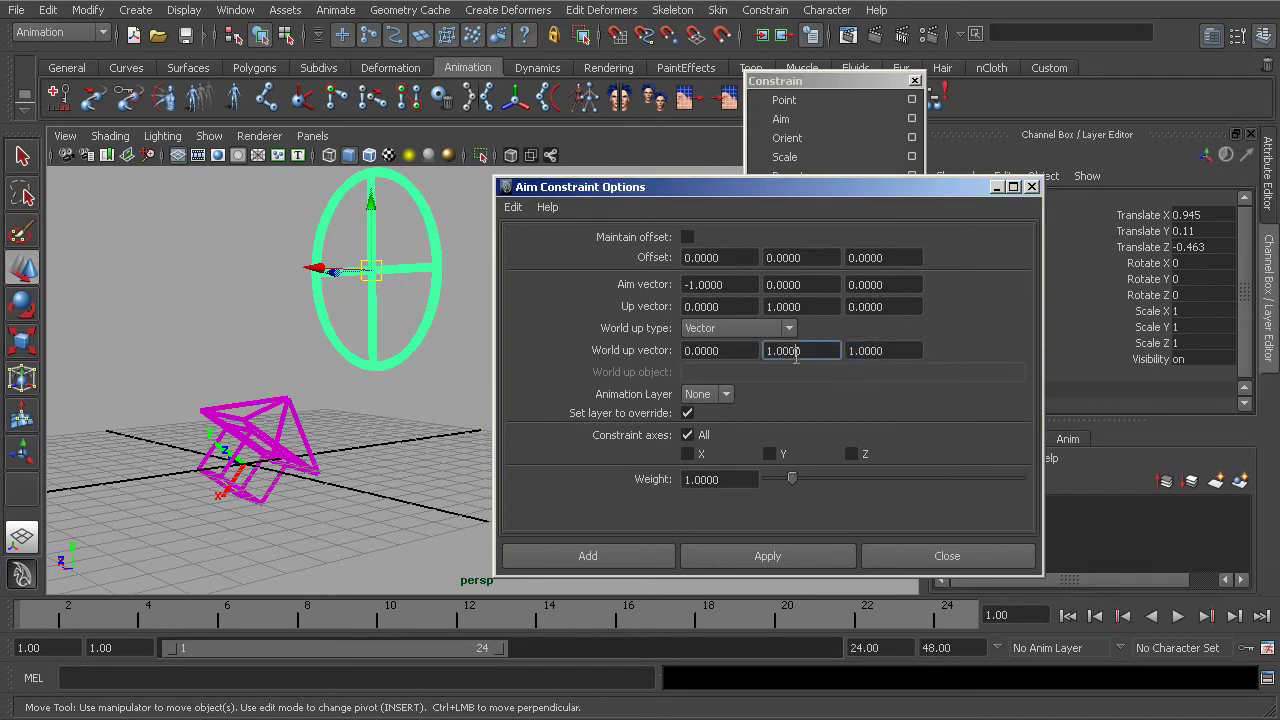
text(0)
click(738, 345)
click(788, 346)
alt+drag(310, 328, 266, 363)
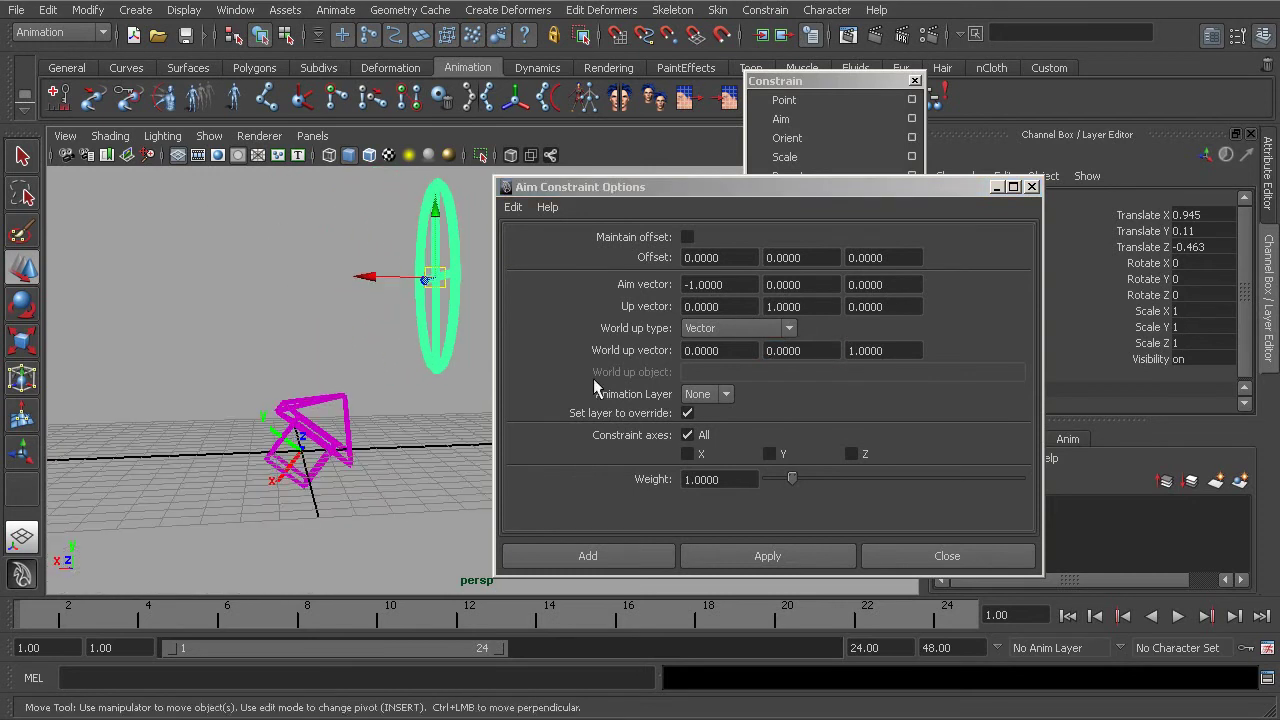
Step: Move the circular target around briefly and reset its Translate X, Y and Z to 0
click(756, 327)
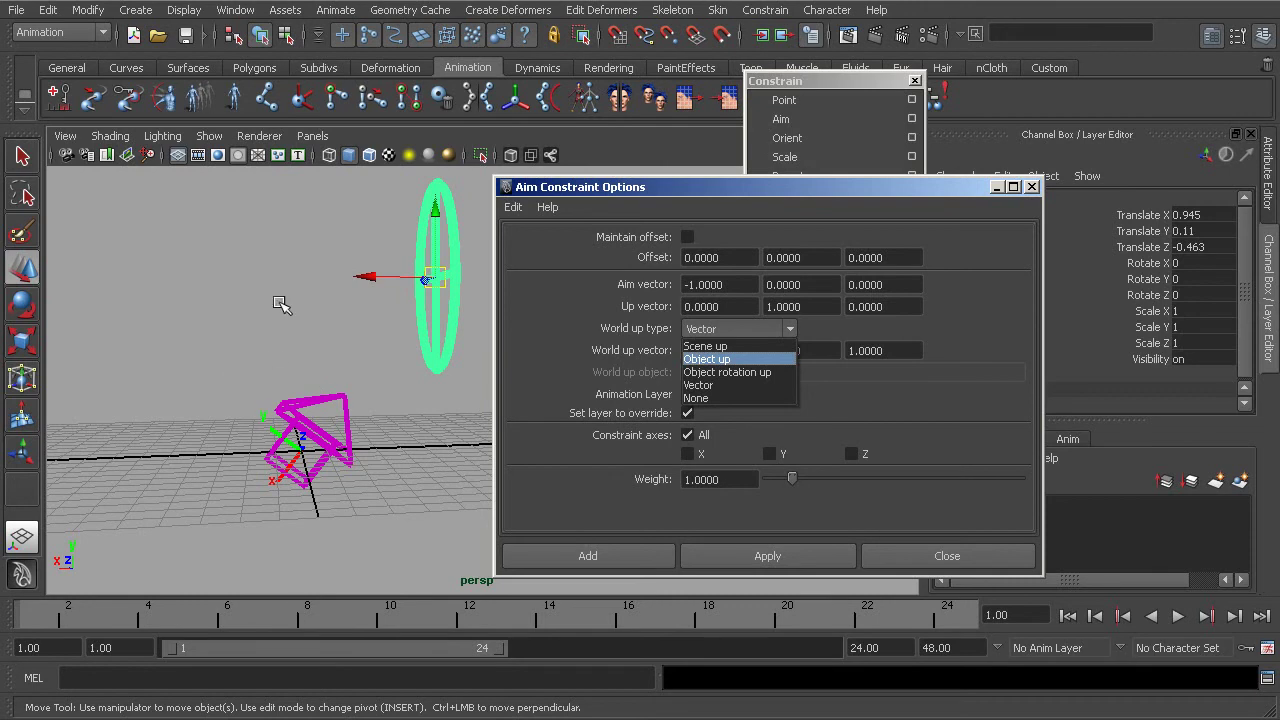
alt+drag(250, 348, 290, 318)
drag(406, 300, 430, 303)
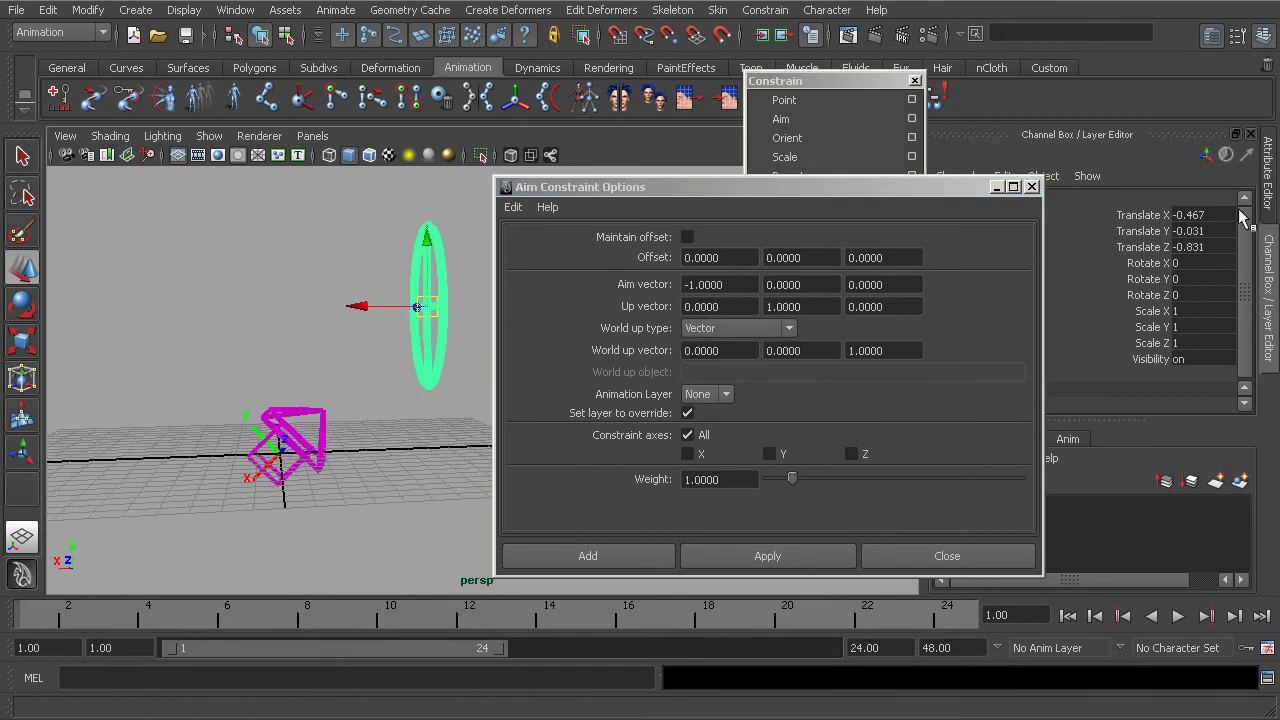
drag(1200, 214, 1205, 246)
text(0)
key(Return)
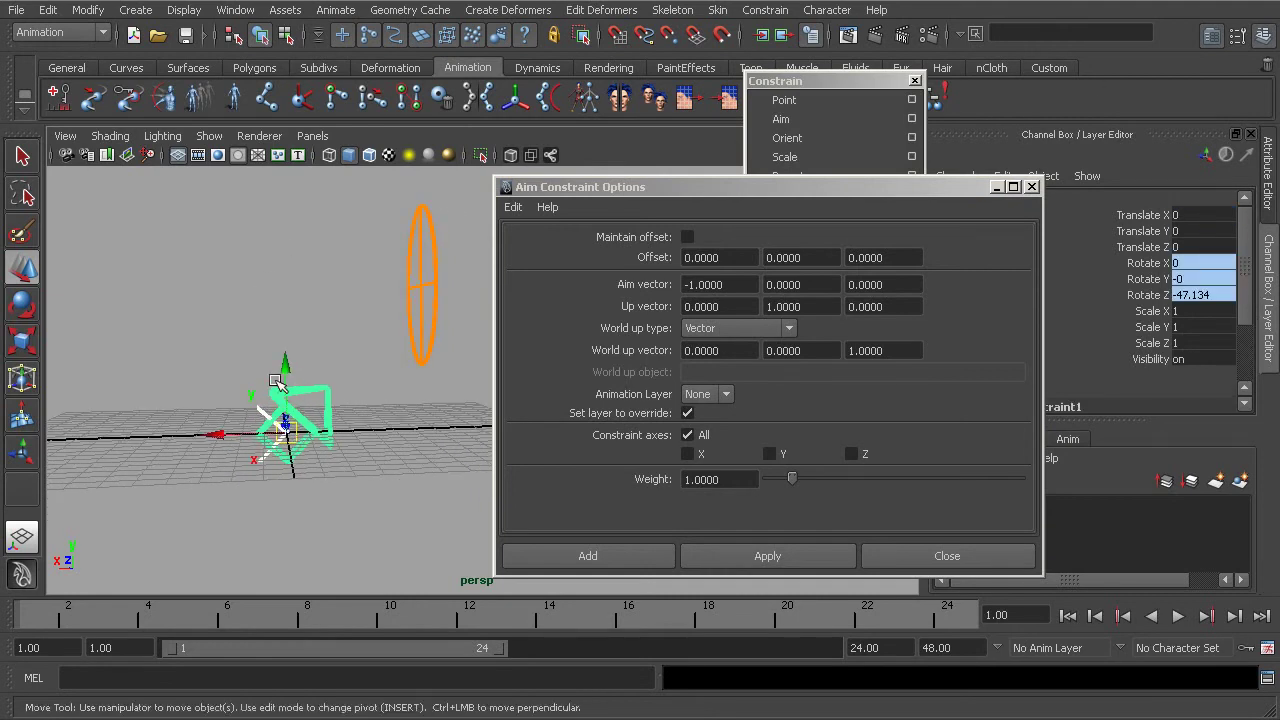
Step: Delete the aim constraint node under arrow01 in the Outliner and close the Outliner
click(230, 12)
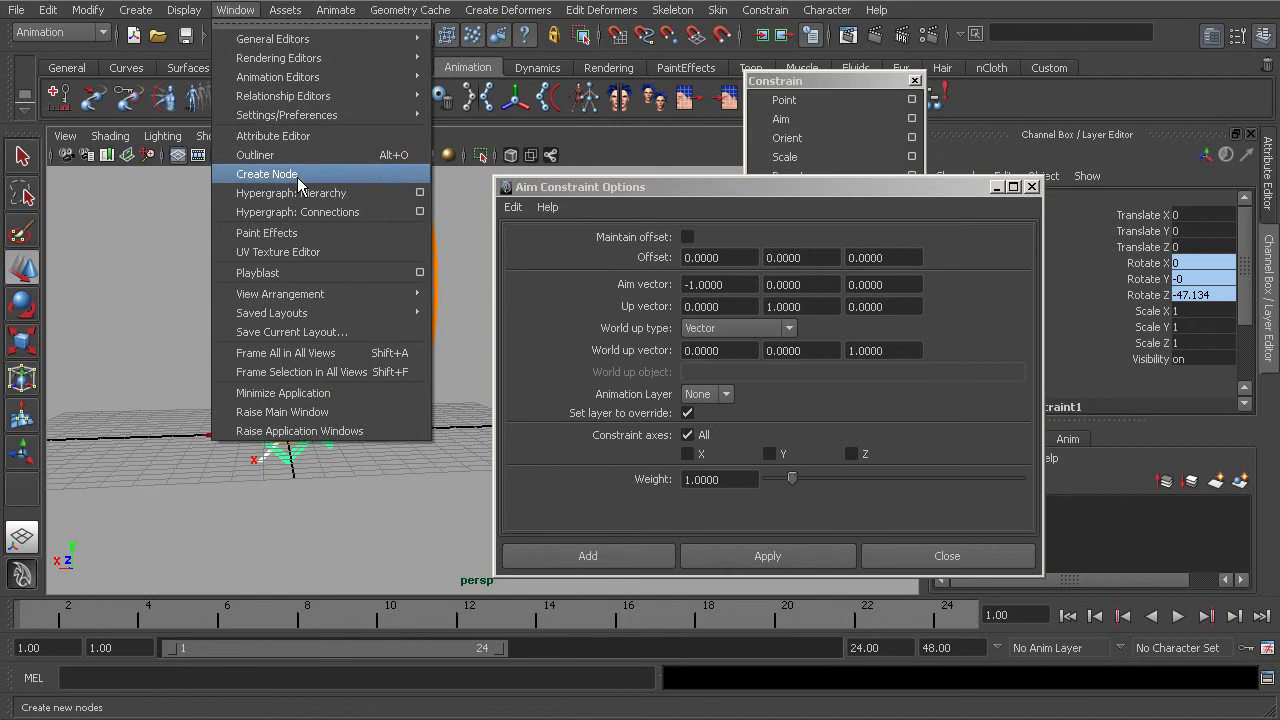
click(290, 150)
click(80, 266)
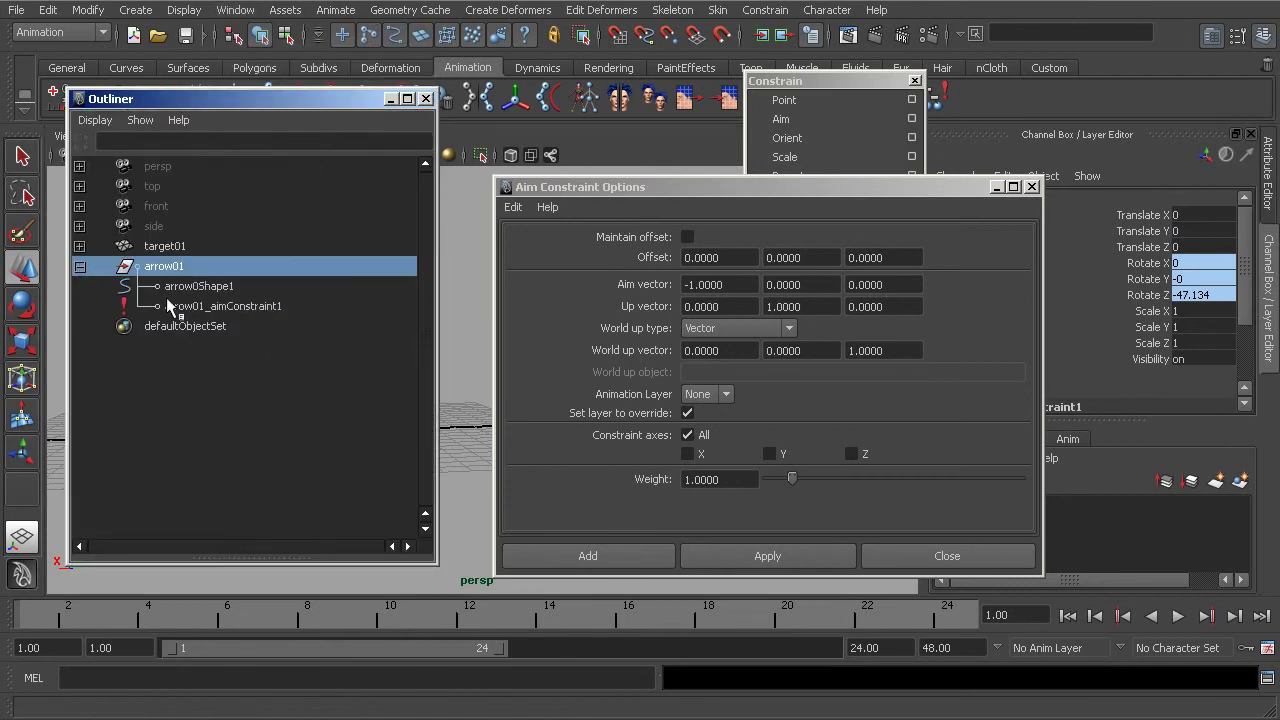
click(198, 305)
key(Delete)
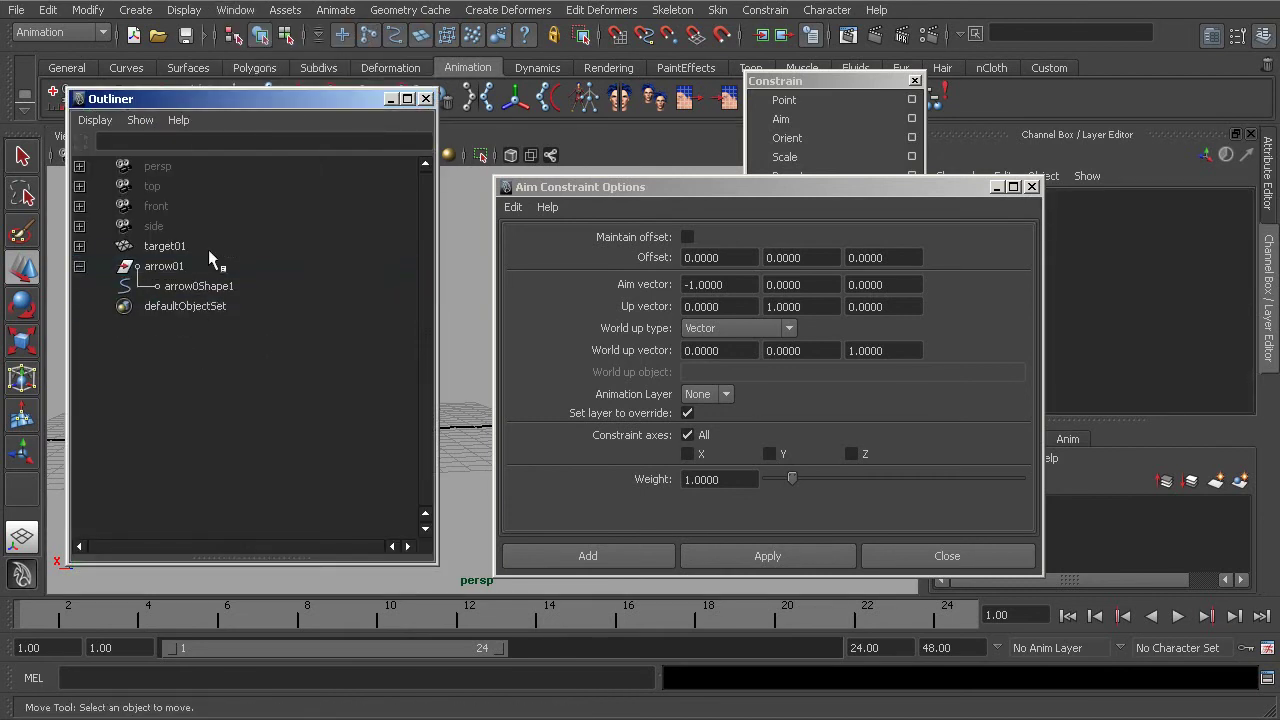
click(426, 99)
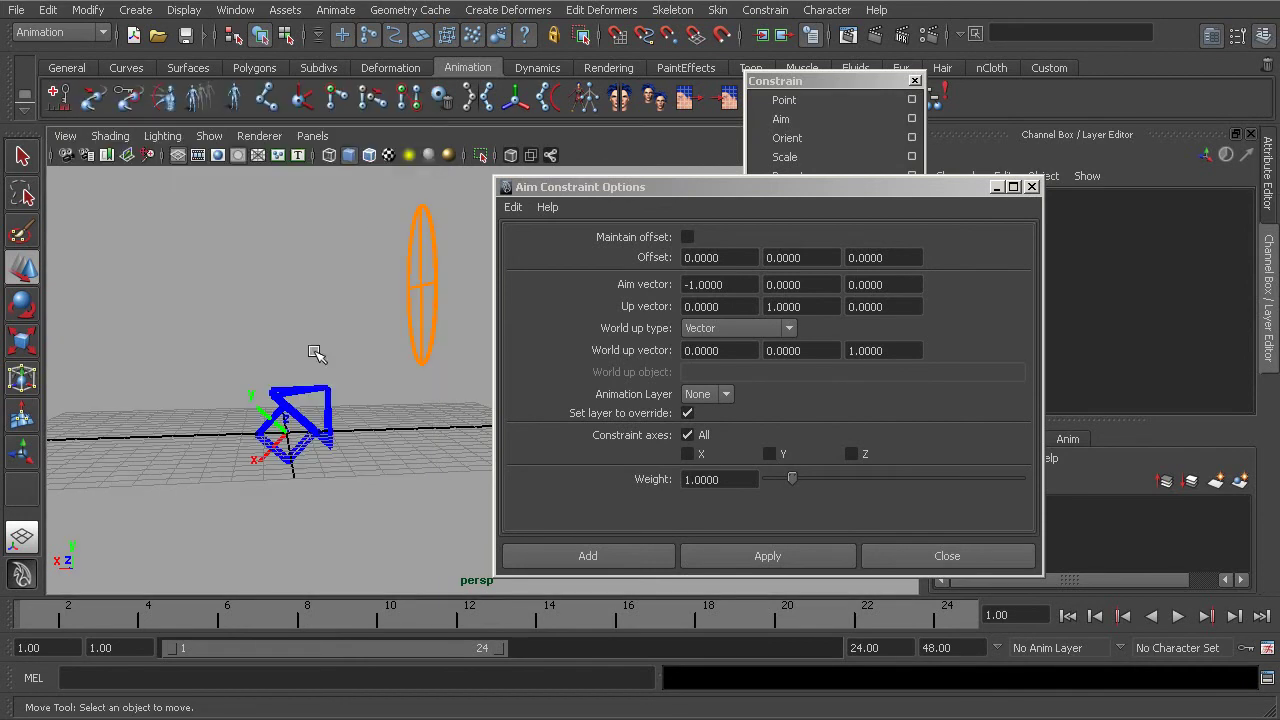
Step: Select the arrow and reset its Rotate Z to 0
click(298, 382)
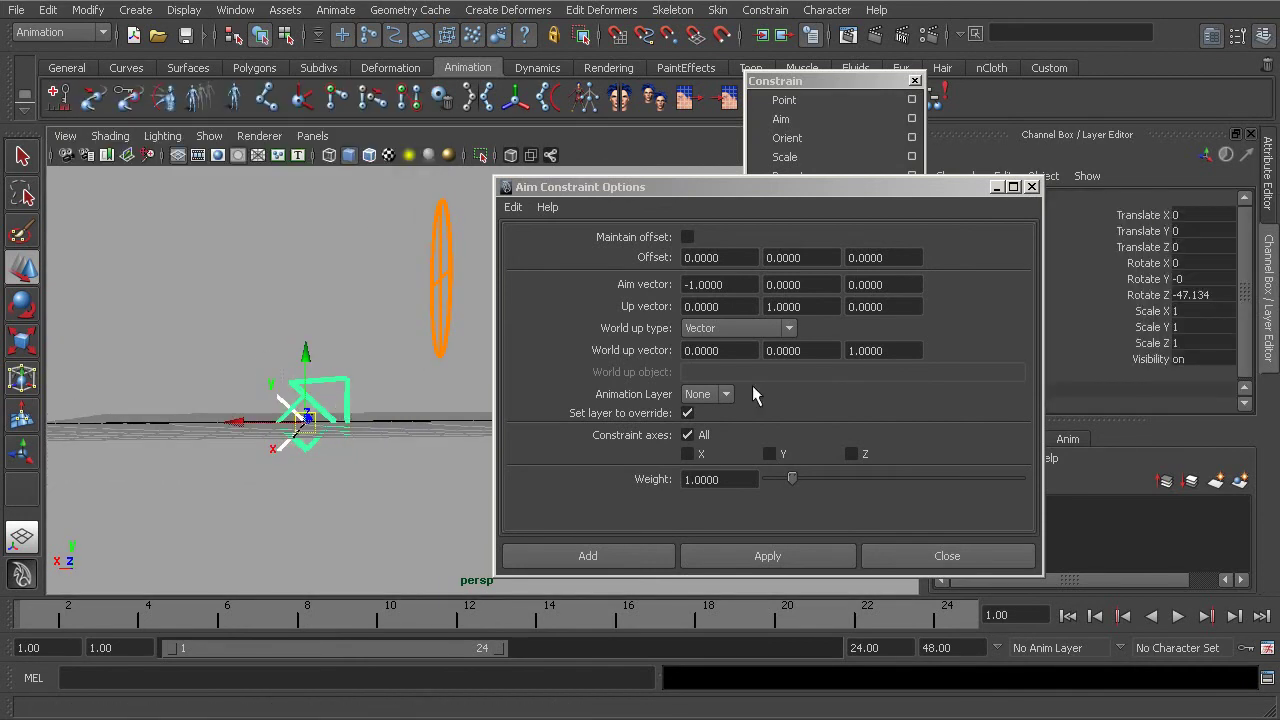
double_click(1210, 295)
text(0)
key(Return)
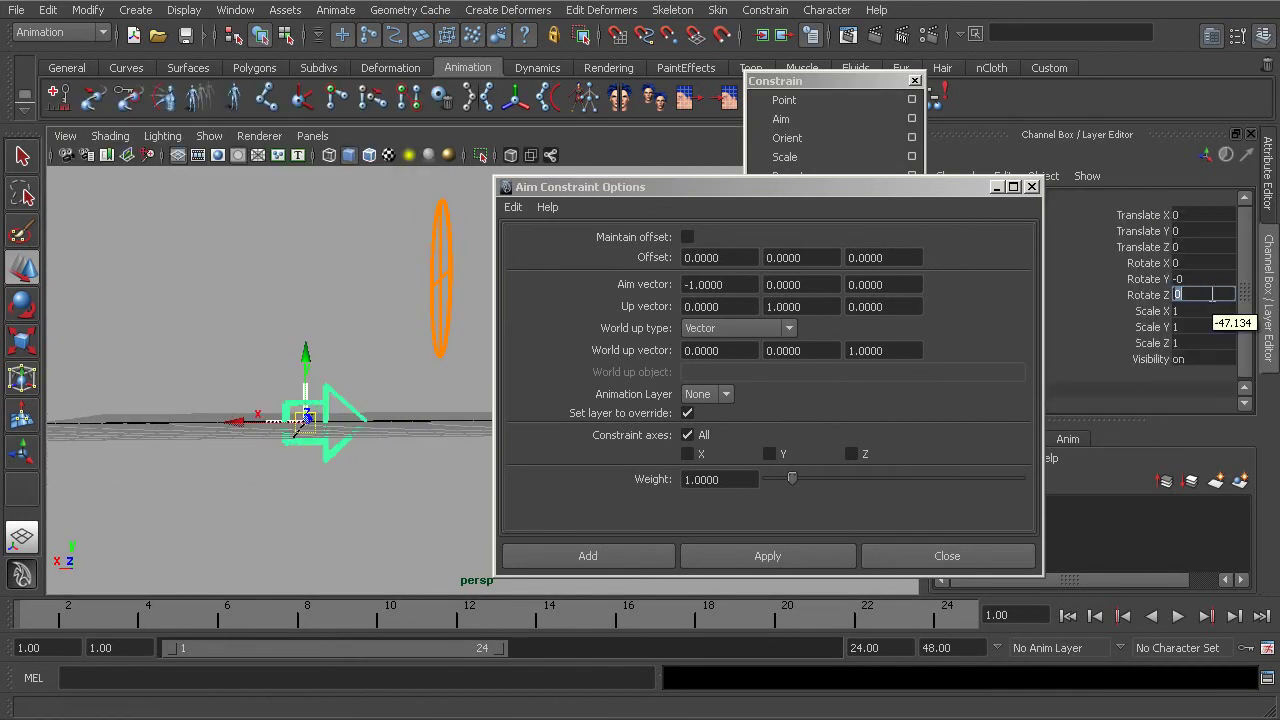
Step: Create a locator and raise it above the arrow to a Translate Y of about 6.81
alt+drag(292, 350, 325, 435)
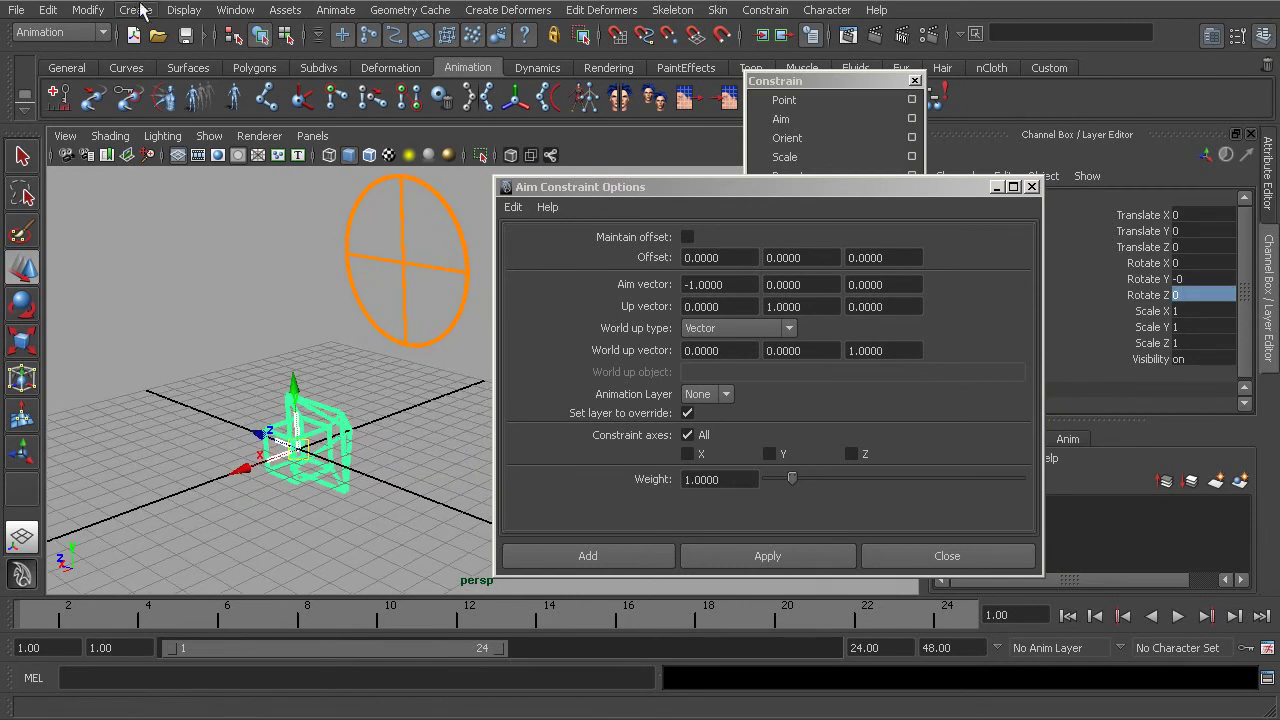
click(137, 11)
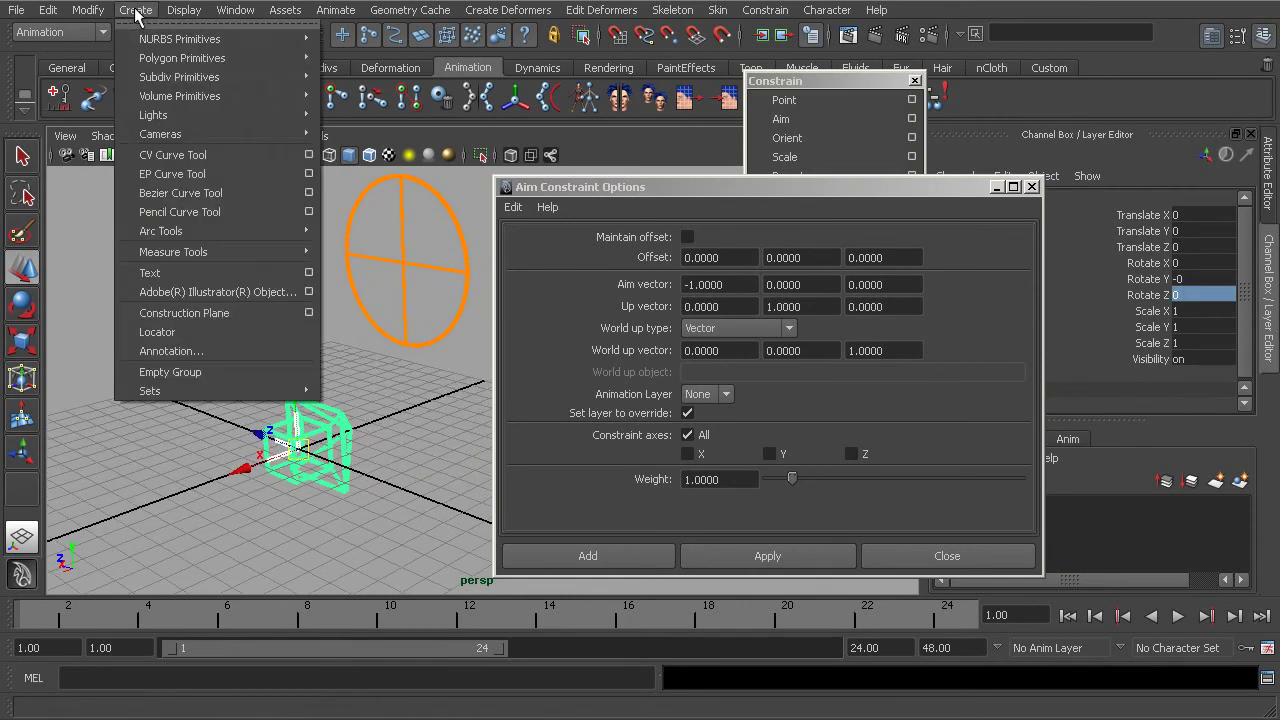
click(158, 333)
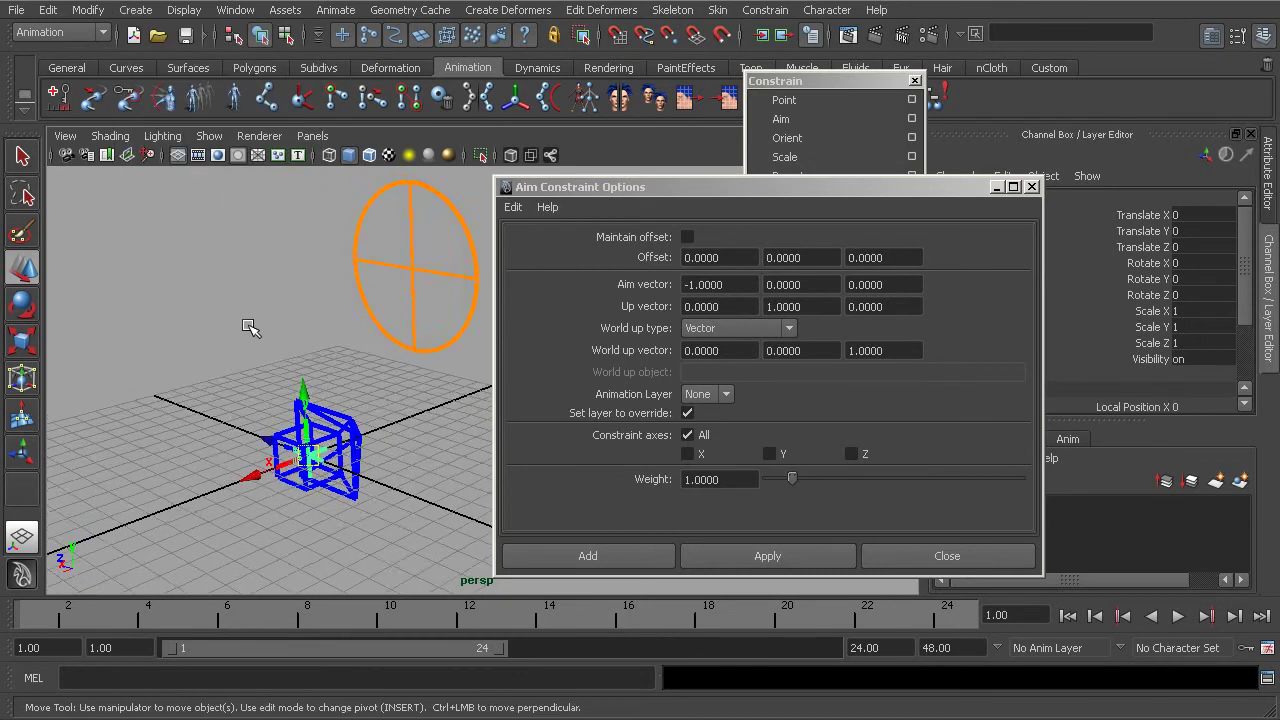
drag(308, 365, 310, 200)
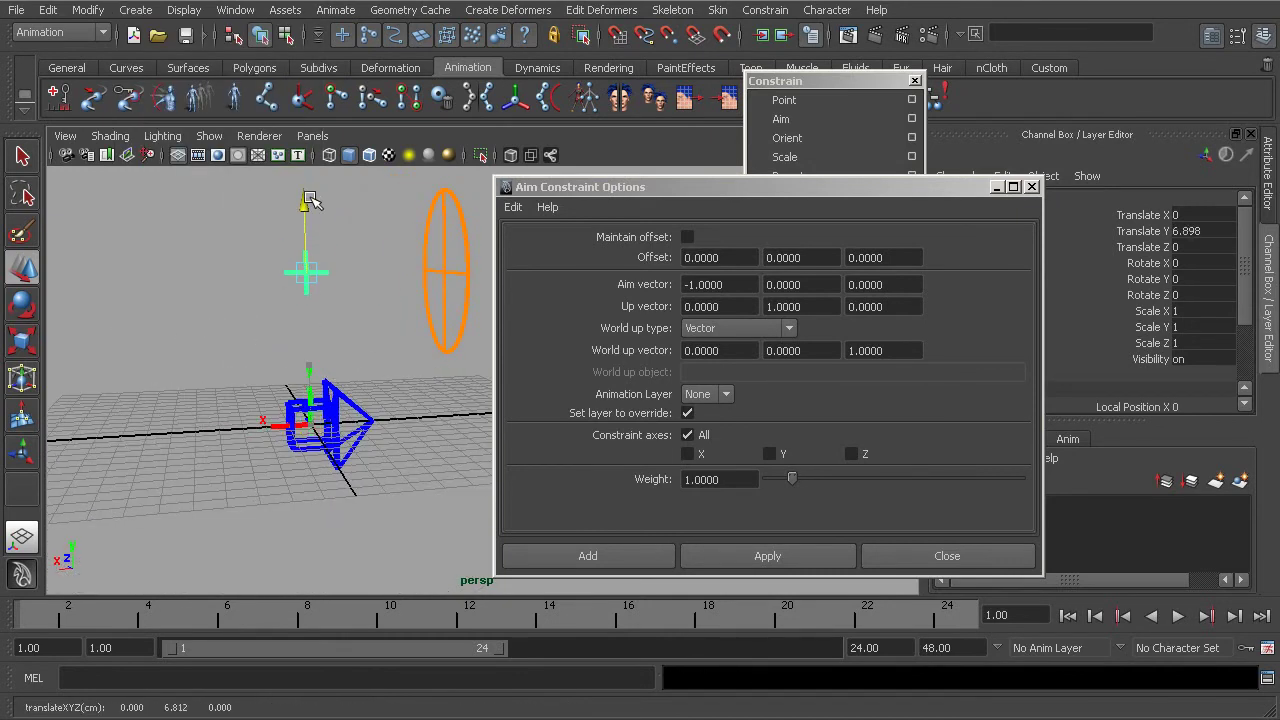
alt+middle_drag(337, 271, 268, 308)
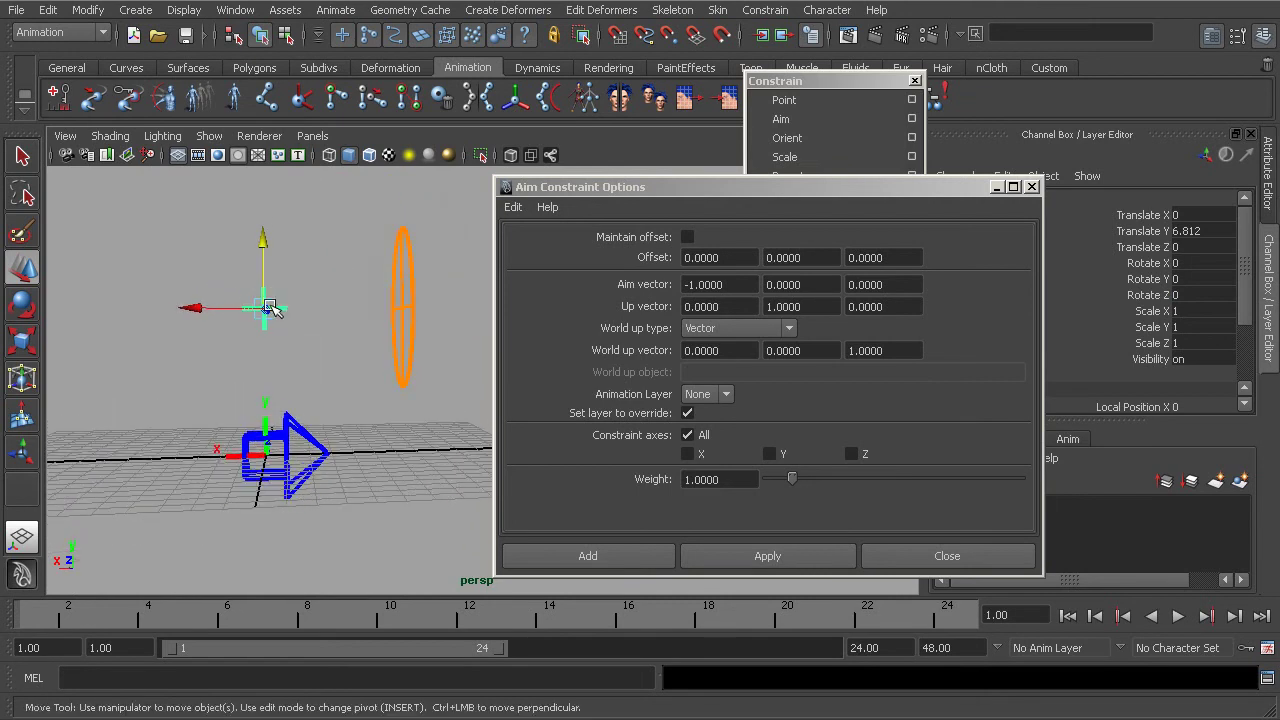
Step: Aim-constrain the arrow to the circular target with World up type Object up and locator1 as the World up object
drag(372, 278, 460, 374)
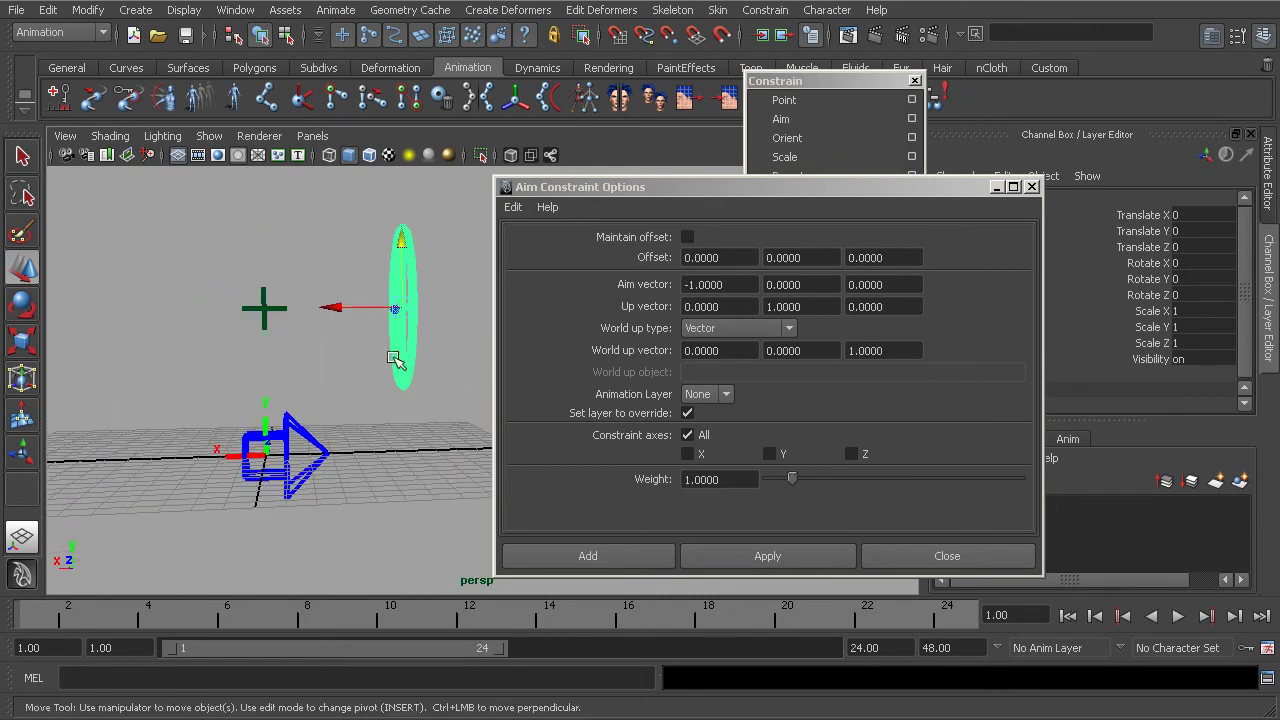
shift+click(305, 432)
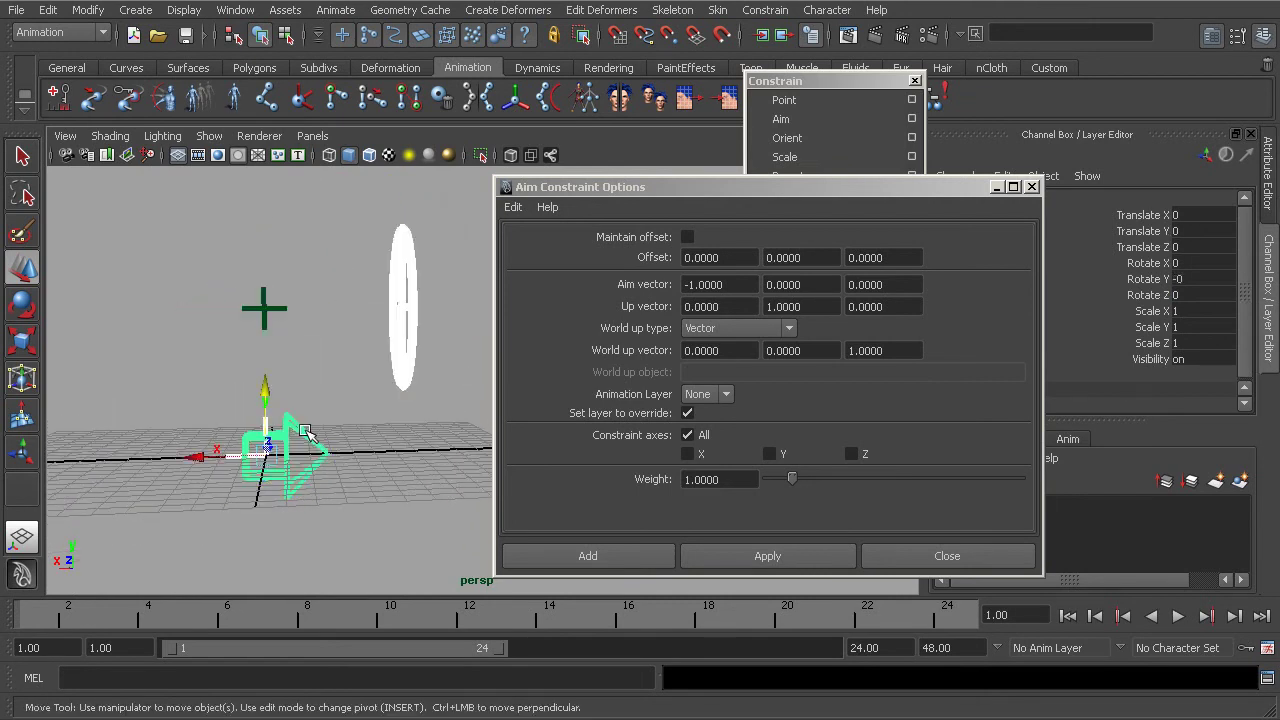
click(719, 330)
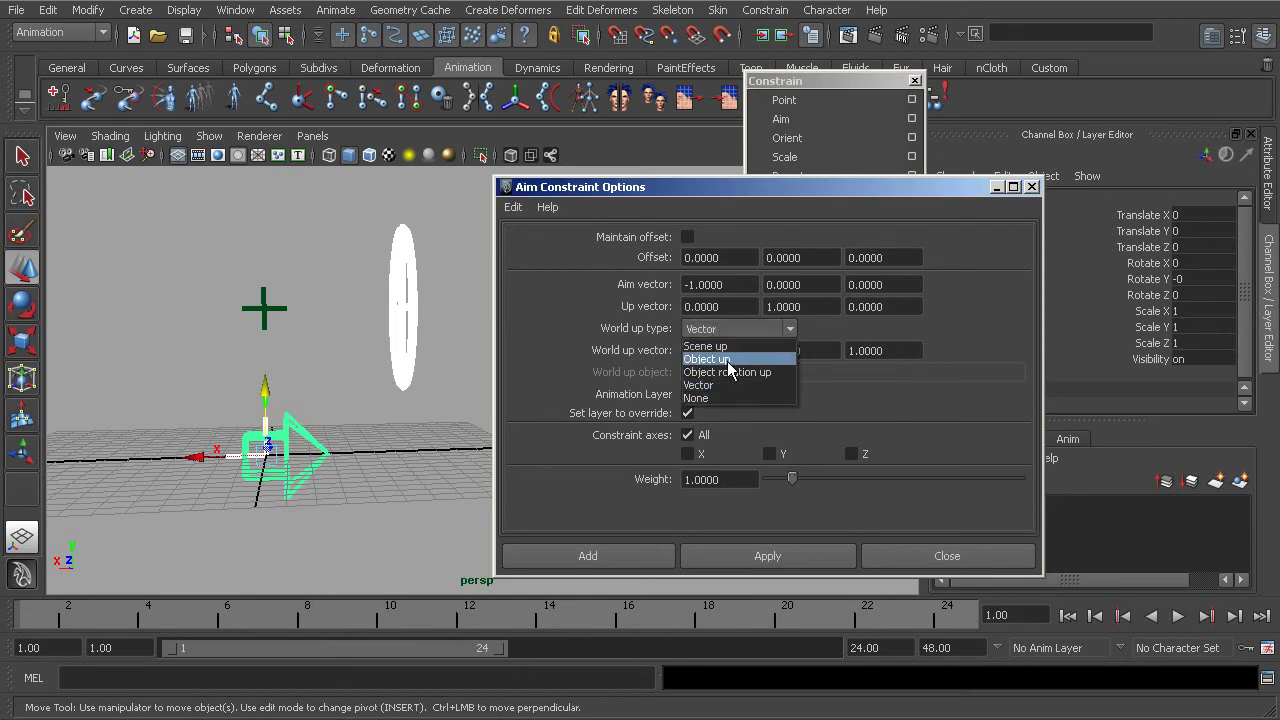
click(721, 360)
click(705, 371)
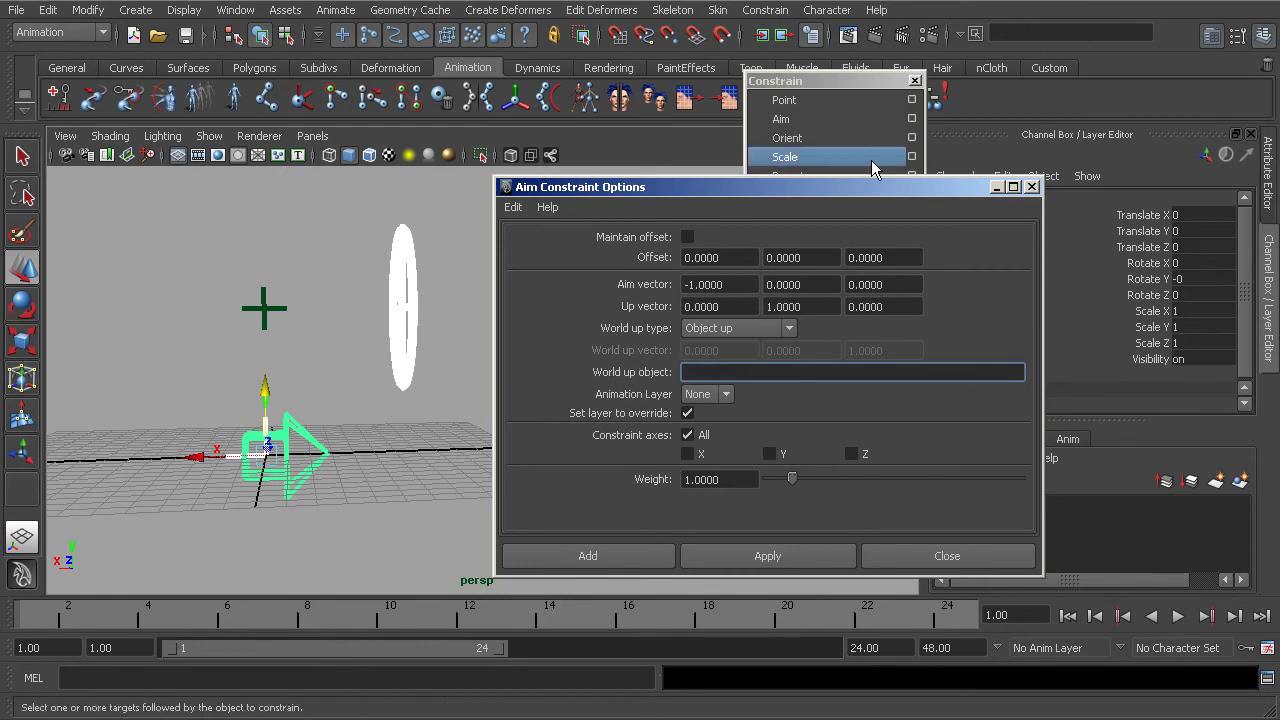
drag(855, 186, 750, 119)
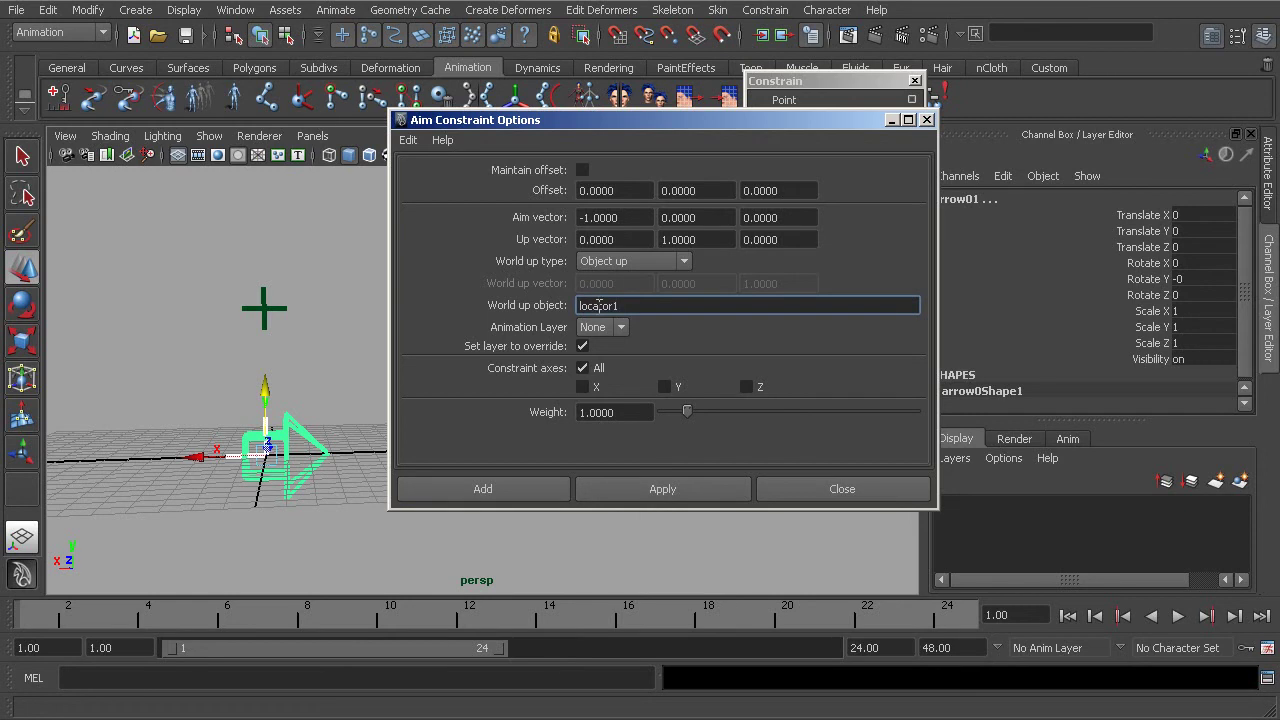
click(634, 492)
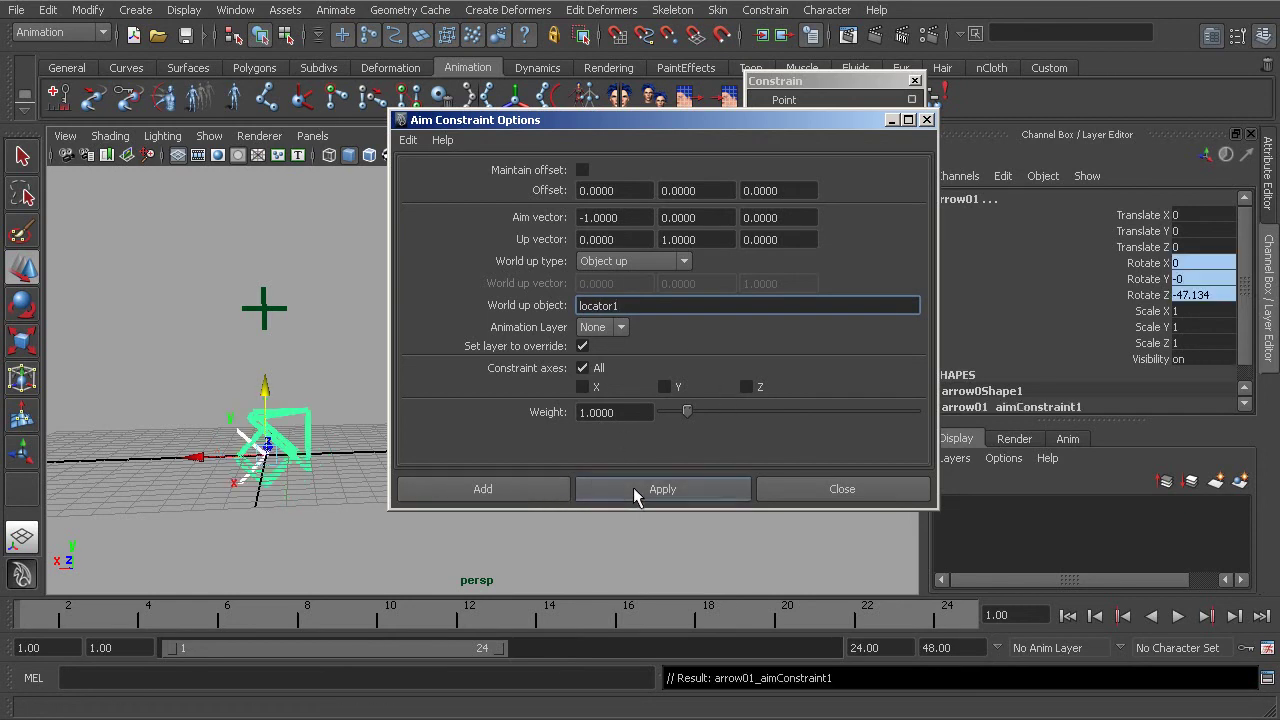
Step: Try moving the locator to test how it steers the arrow's up direction, and undo the moves
drag(611, 123, 818, 182)
alt+middle_drag(369, 348, 445, 370)
click(344, 346)
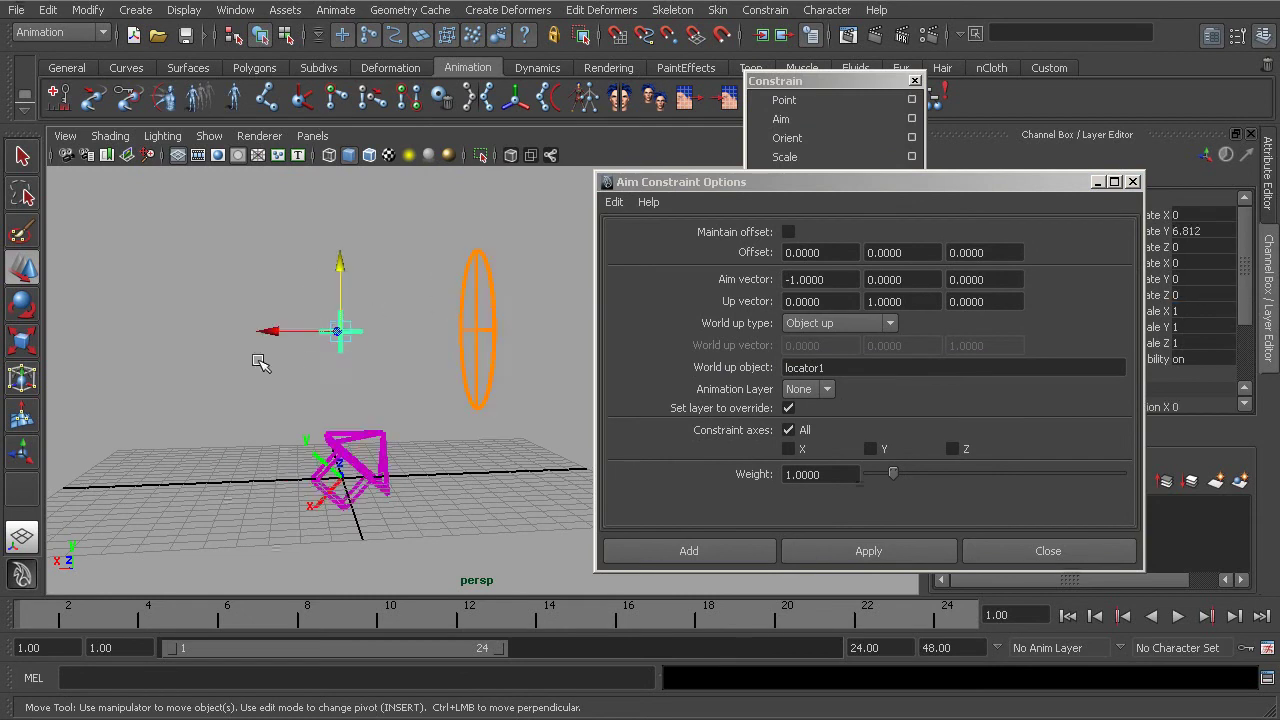
alt+drag(344, 346, 415, 373)
middle_drag(415, 373, 459, 397)
key(ctrl+z)
key(ctrl+z)
key(ctrl+z)
key(ctrl+z)
Step: Move the circular target high above the arrow and shift the locator off to the side to test the arrow's up direction
key(w)
middle_drag(448, 282, 329, 226)
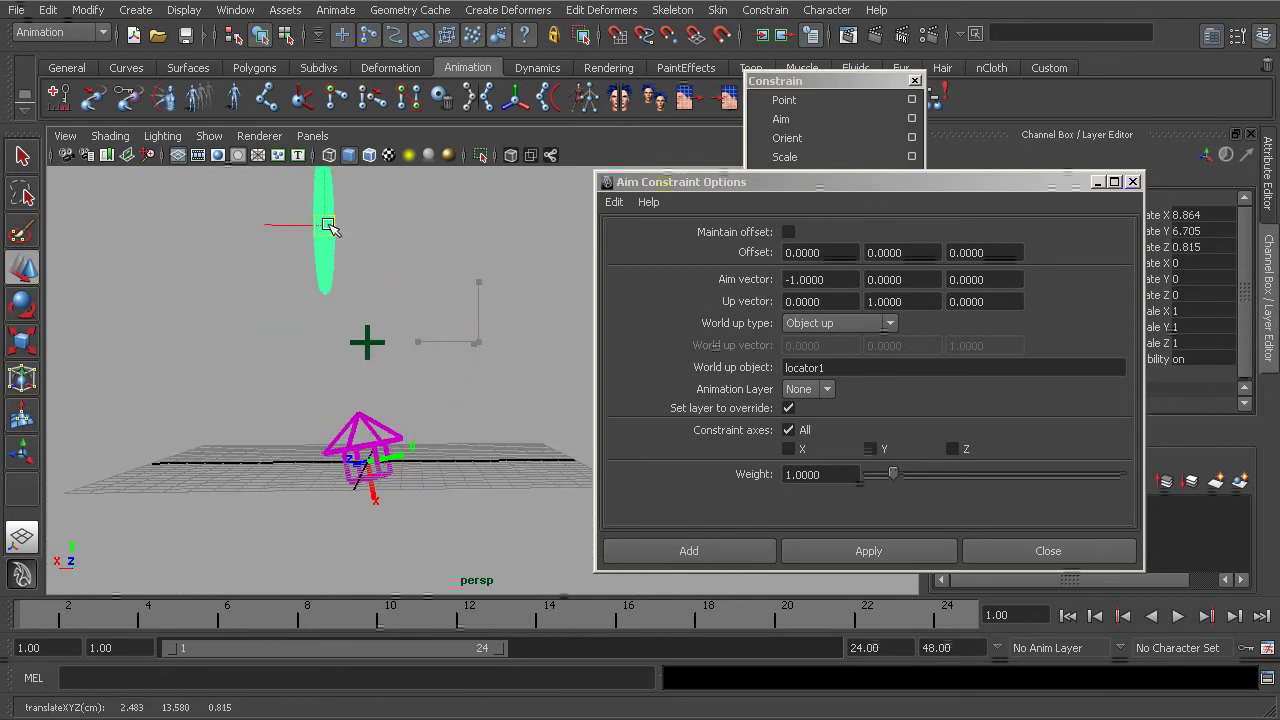
click(370, 342)
middle_drag(411, 374, 214, 343)
alt+drag(214, 343, 254, 371)
middle_drag(254, 371, 314, 366)
key(ctrl+z)
alt+drag(346, 377, 225, 344)
Step: Reposition the circular target directly above the arrow at about 5.99, 3.81, 0.32 and inspect the arrow's Y axis relative to the locator
click(333, 263)
alt+middle_drag(333, 263, 359, 272)
drag(284, 216, 342, 272)
click(151, 342)
click(342, 268)
mouse_move(342, 271)
mouse_down()
mouse_move(478, 381)
mouse_move(449, 530)
mouse_move(425, 560)
mouse_move(383, 294)
mouse_move(343, 291)
mouse_up()
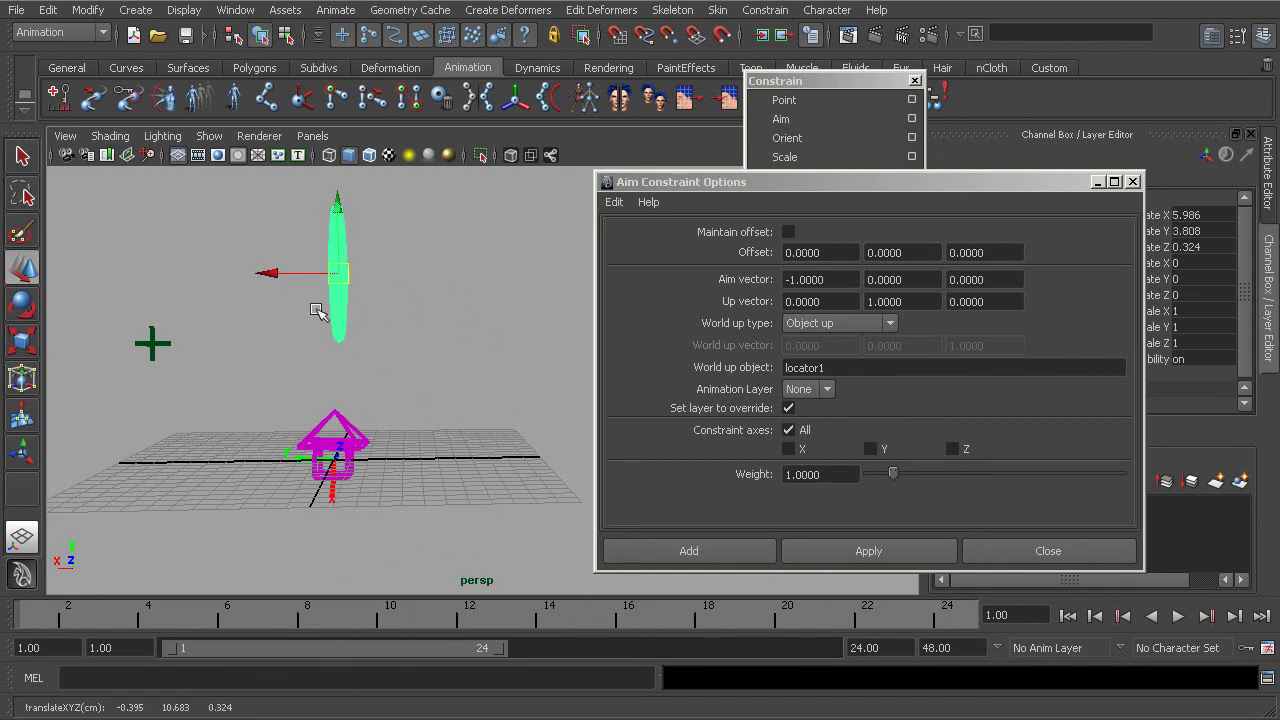
mouse_move(317, 380)
alt+mouse_down()
mouse_move(394, 366)
mouse_move(331, 371)
alt+mouse_up()
alt+right_drag(331, 371, 355, 372)
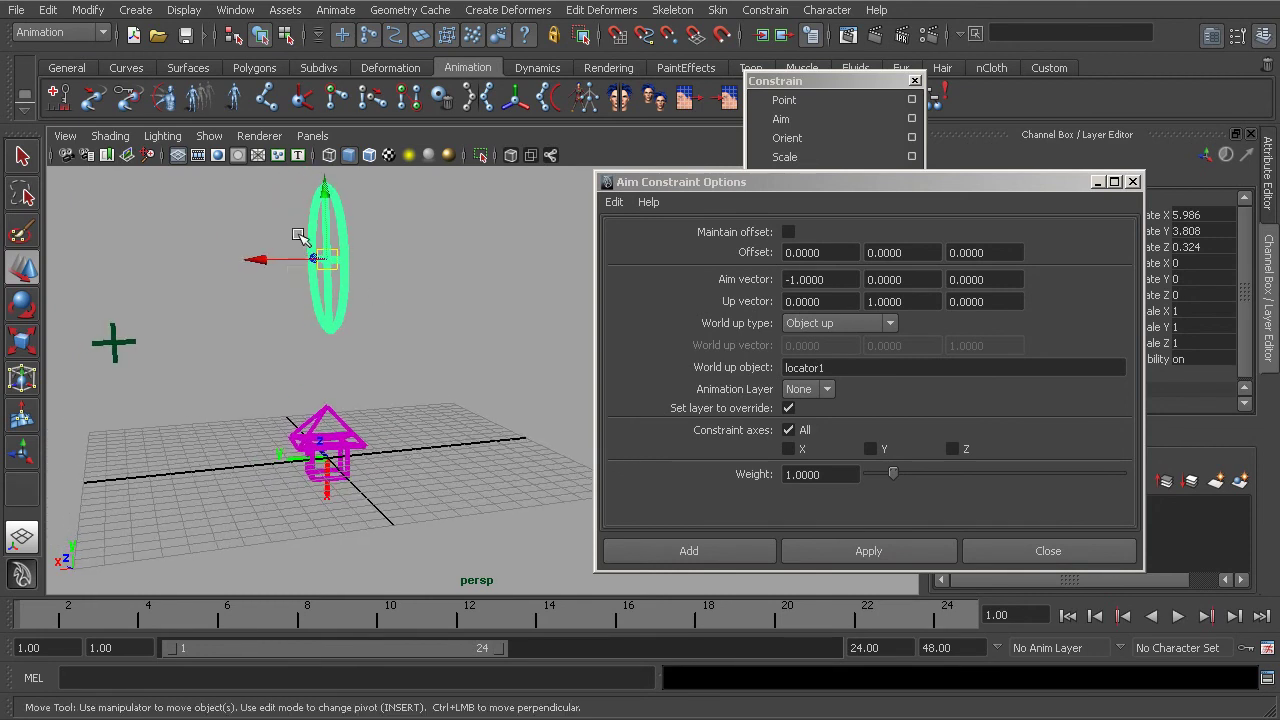
alt+drag(368, 283, 337, 329)
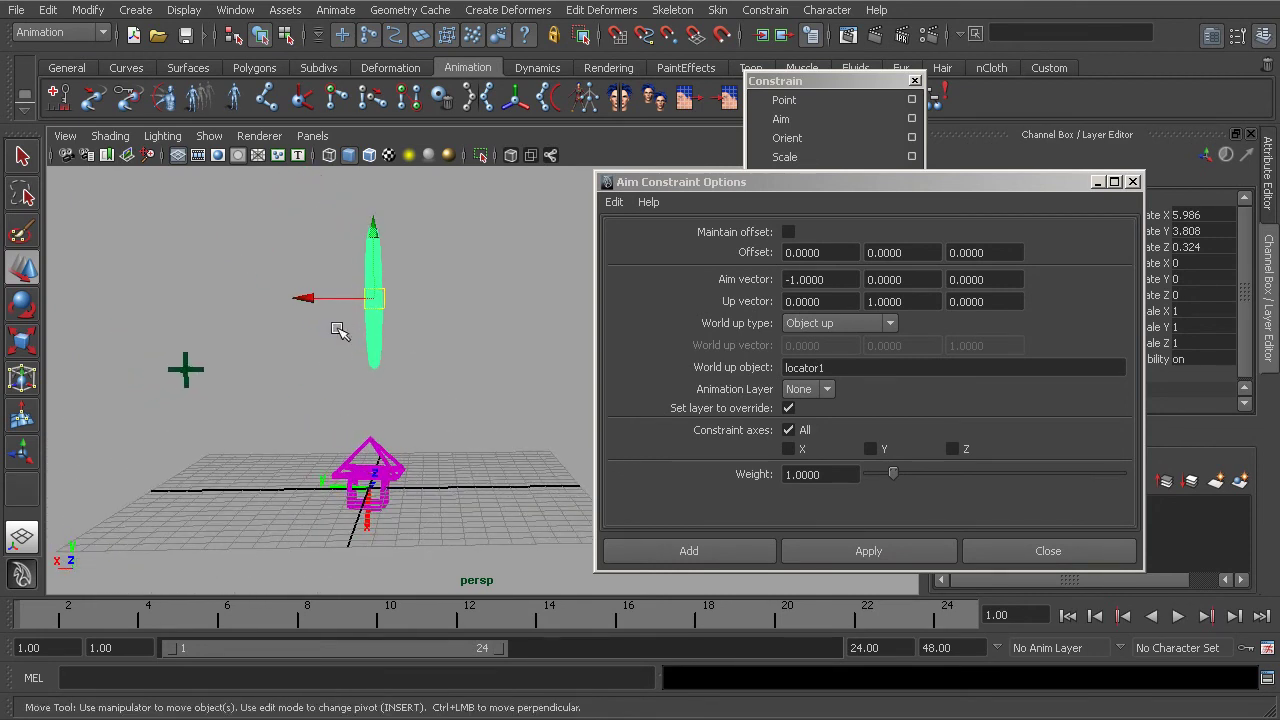
Step: Move the circular target away from the locator's side to about -3.19, 0.75, -0.46 to test the arrow's aiming
drag(373, 298, 505, 408)
click(186, 369)
click(371, 281)
alt+middle_drag(505, 408, 492, 365)
drag(498, 368, 528, 313)
Step: Move the locator above the arrow to about 1.11, 7.98, 0.45
click(815, 323)
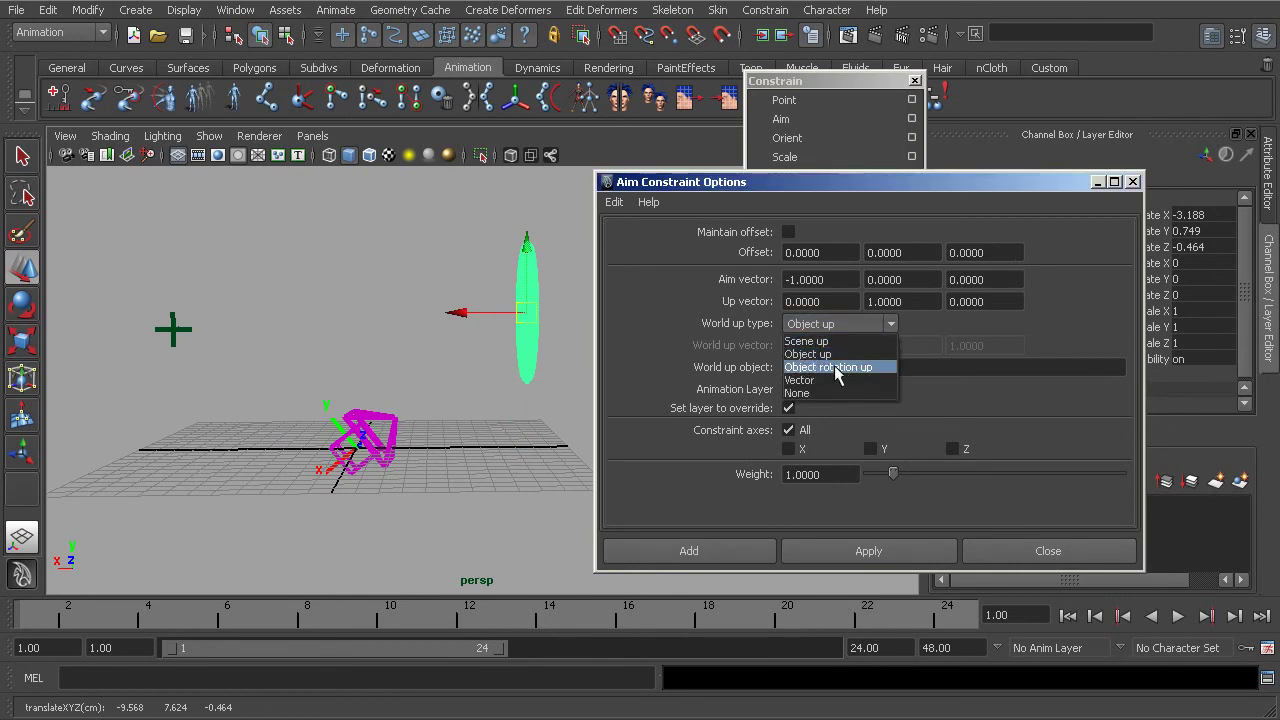
drag(140, 300, 206, 372)
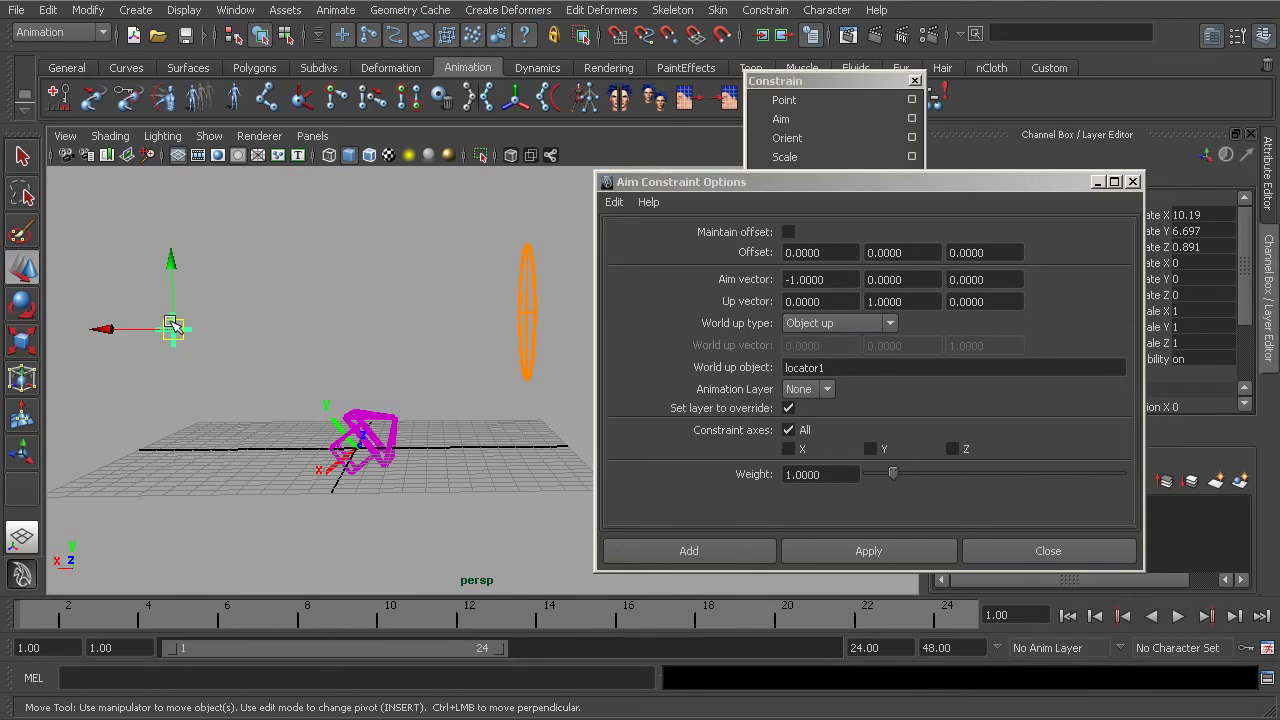
drag(174, 328, 335, 306)
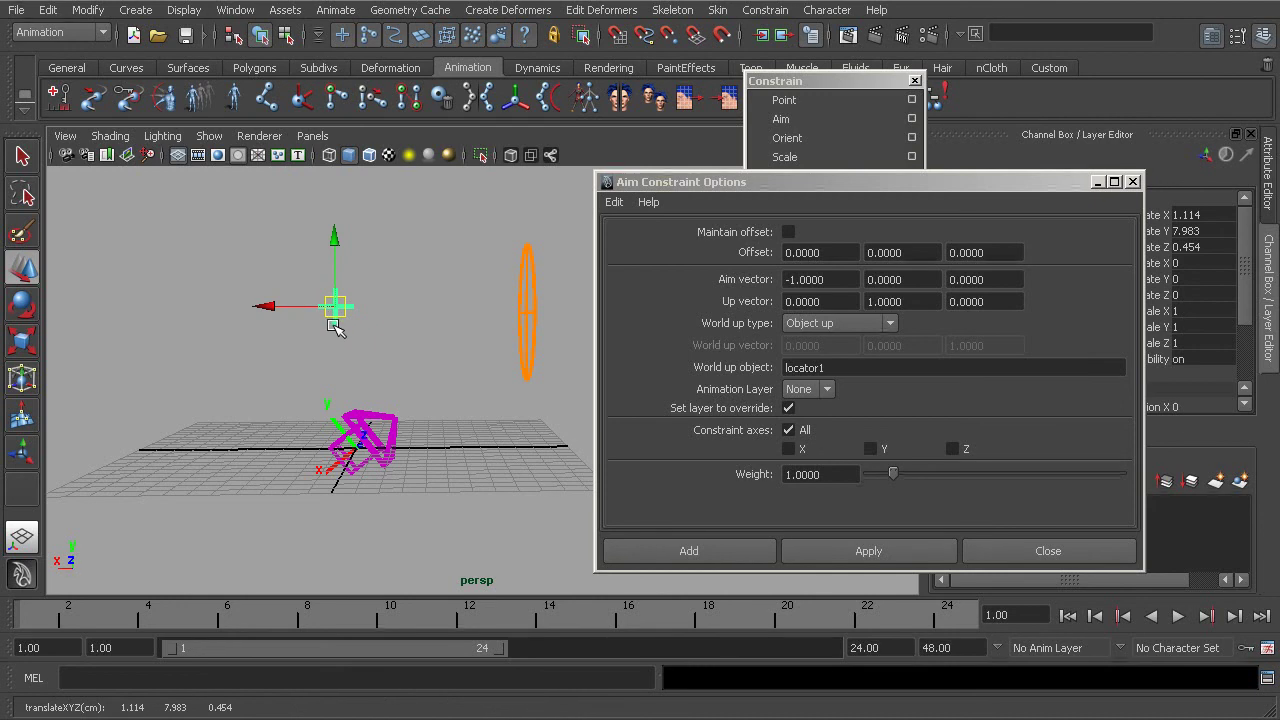
Step: Delete arrow01's aim constraint through the Outliner
click(368, 440)
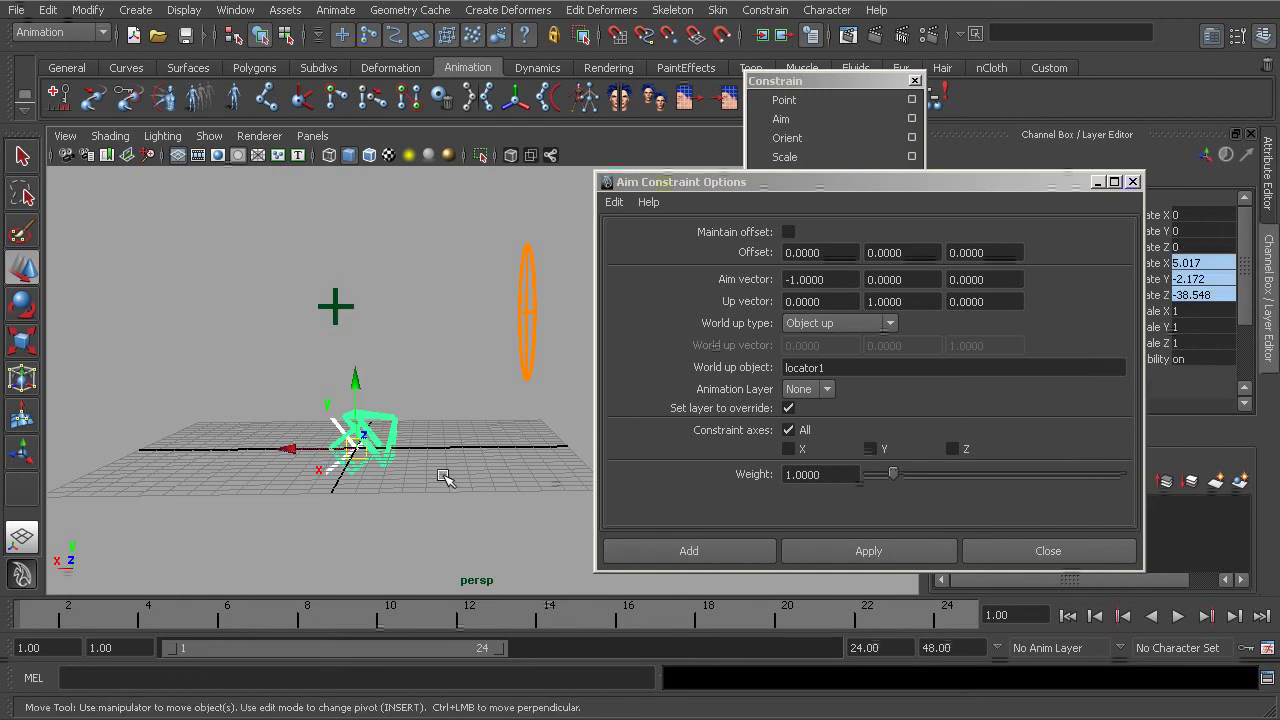
click(236, 10)
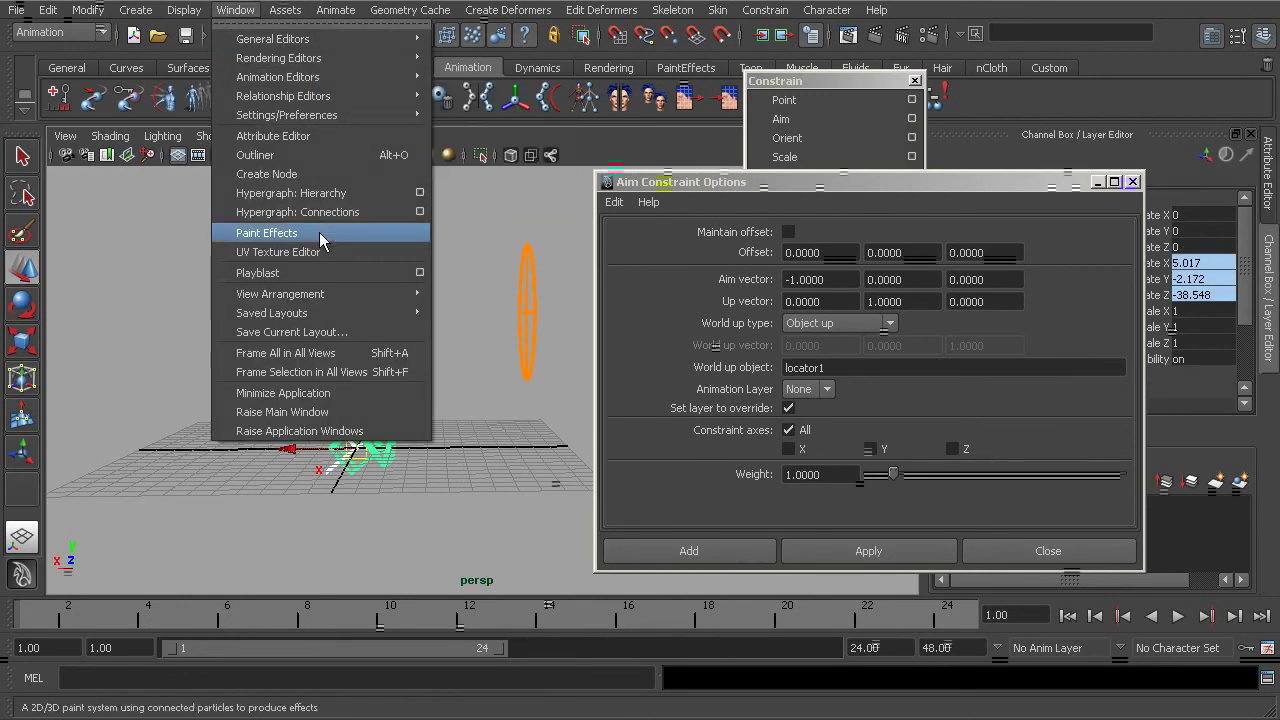
click(297, 157)
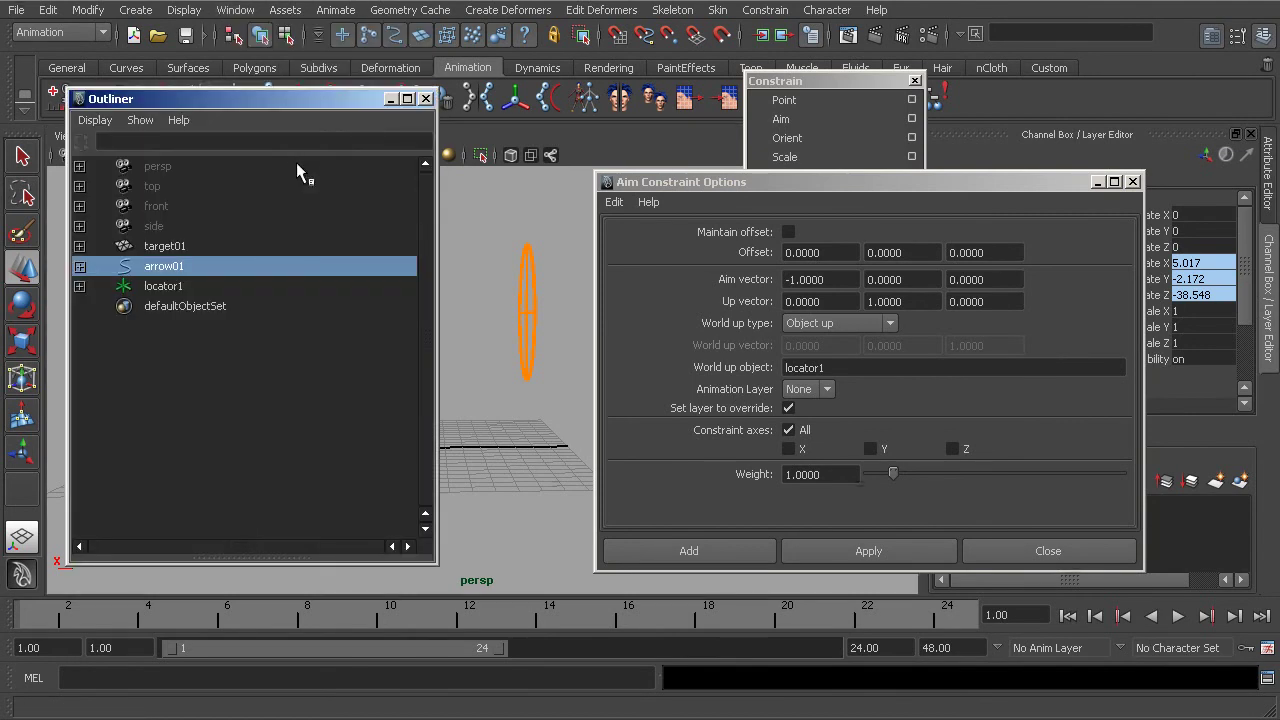
click(80, 266)
click(201, 301)
key(Delete)
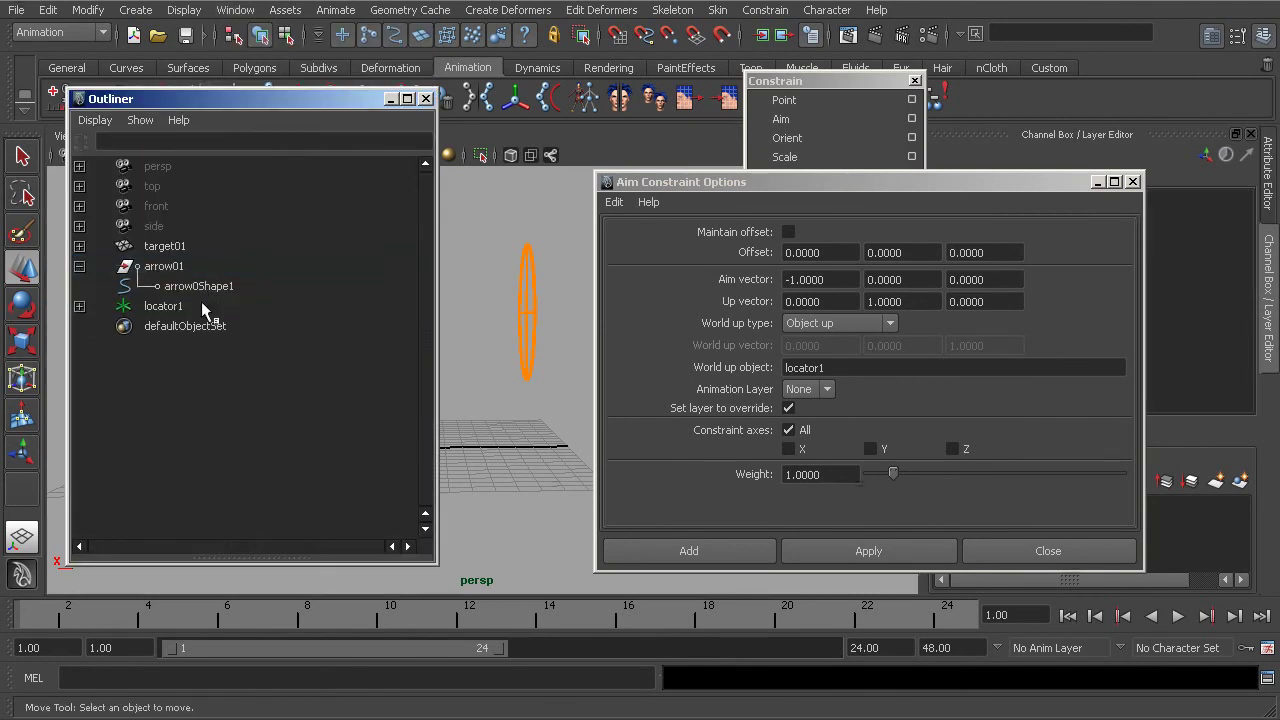
click(391, 99)
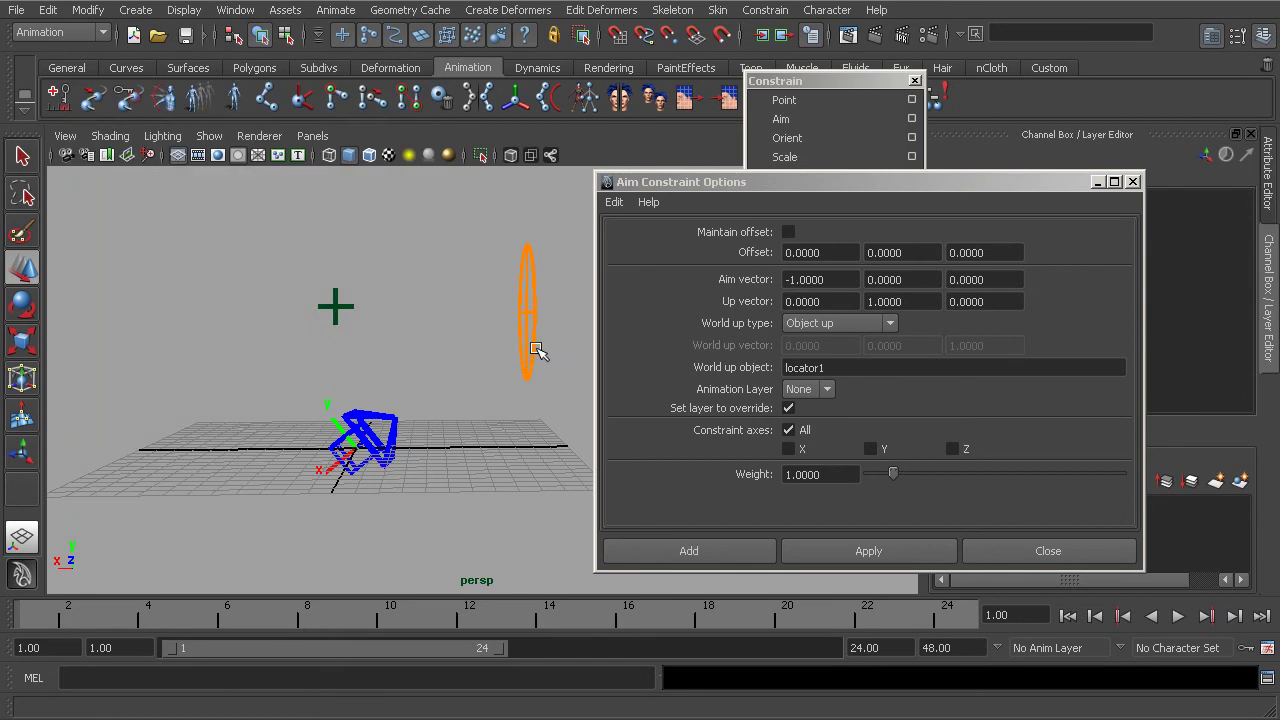
Step: Aim-constrain the arrow to the circular target using World up type Object rotation up with locator1 as the up object
click(534, 349)
drag(320, 404, 385, 437)
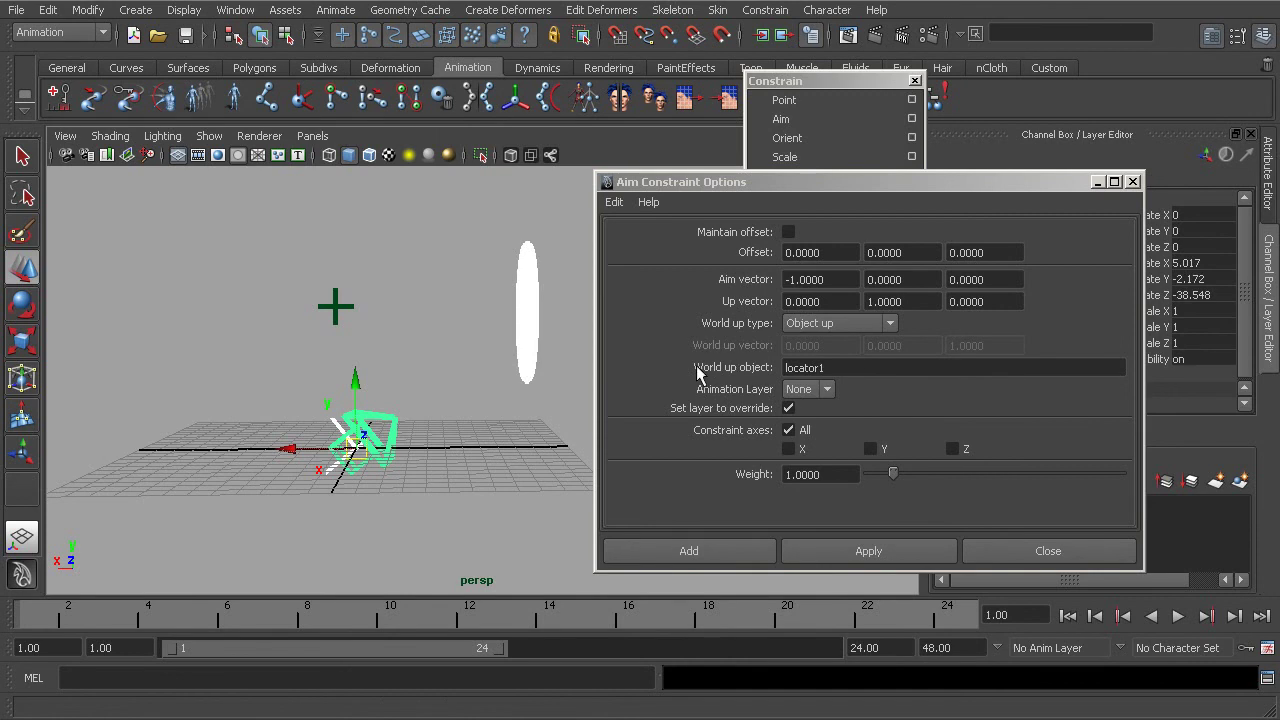
click(838, 325)
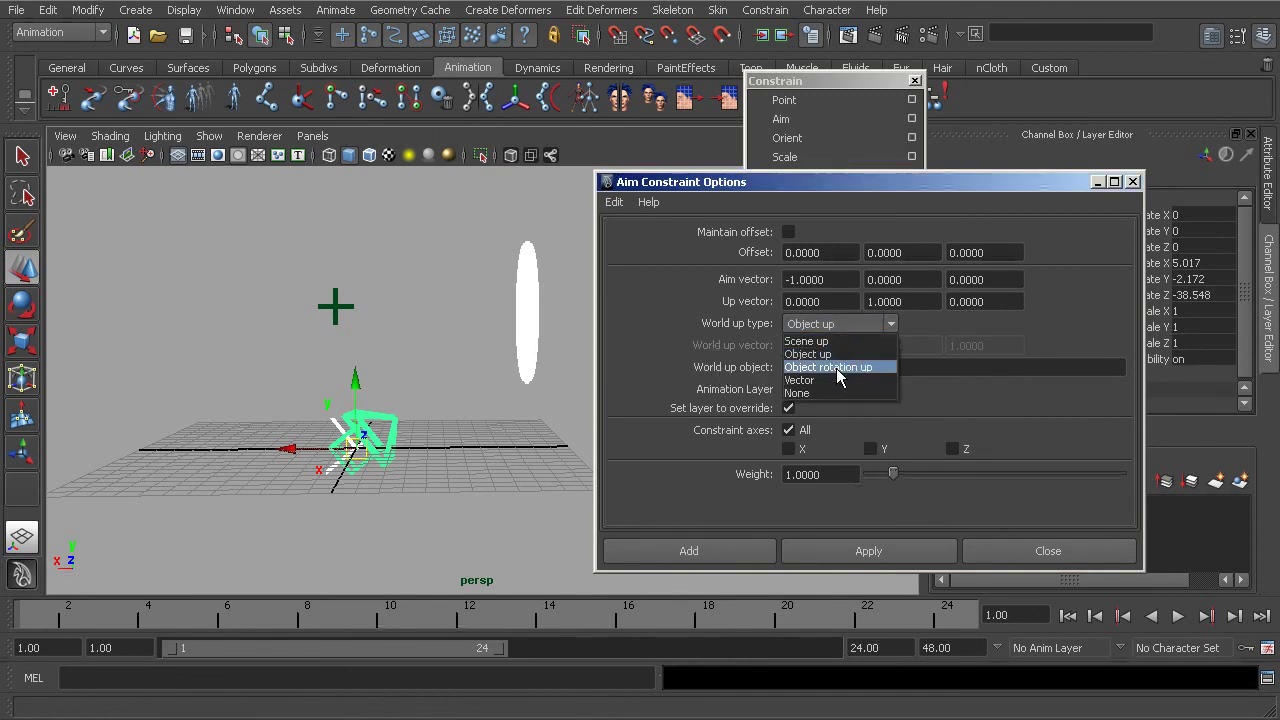
click(838, 368)
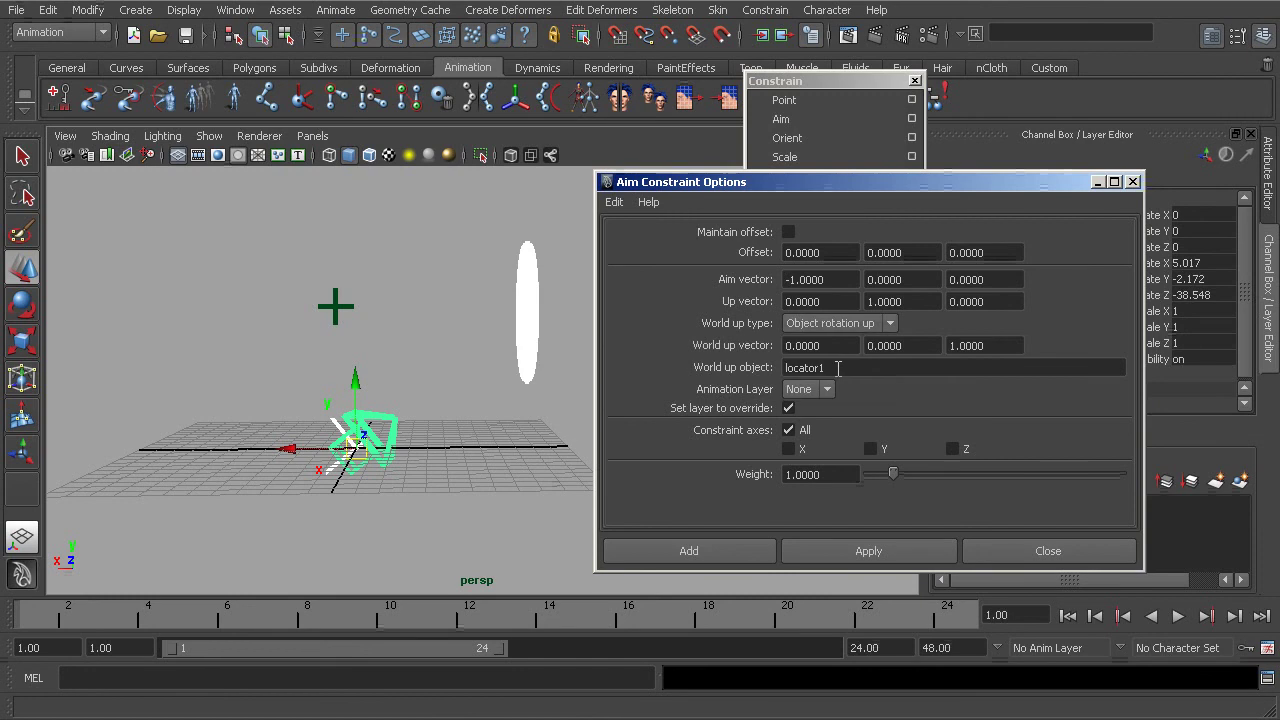
click(841, 548)
Step: Try rotating the locator to test how its rotation steers the arrow's up direction, and undo the rotation
alt+drag(345, 372, 405, 375)
drag(344, 350, 346, 353)
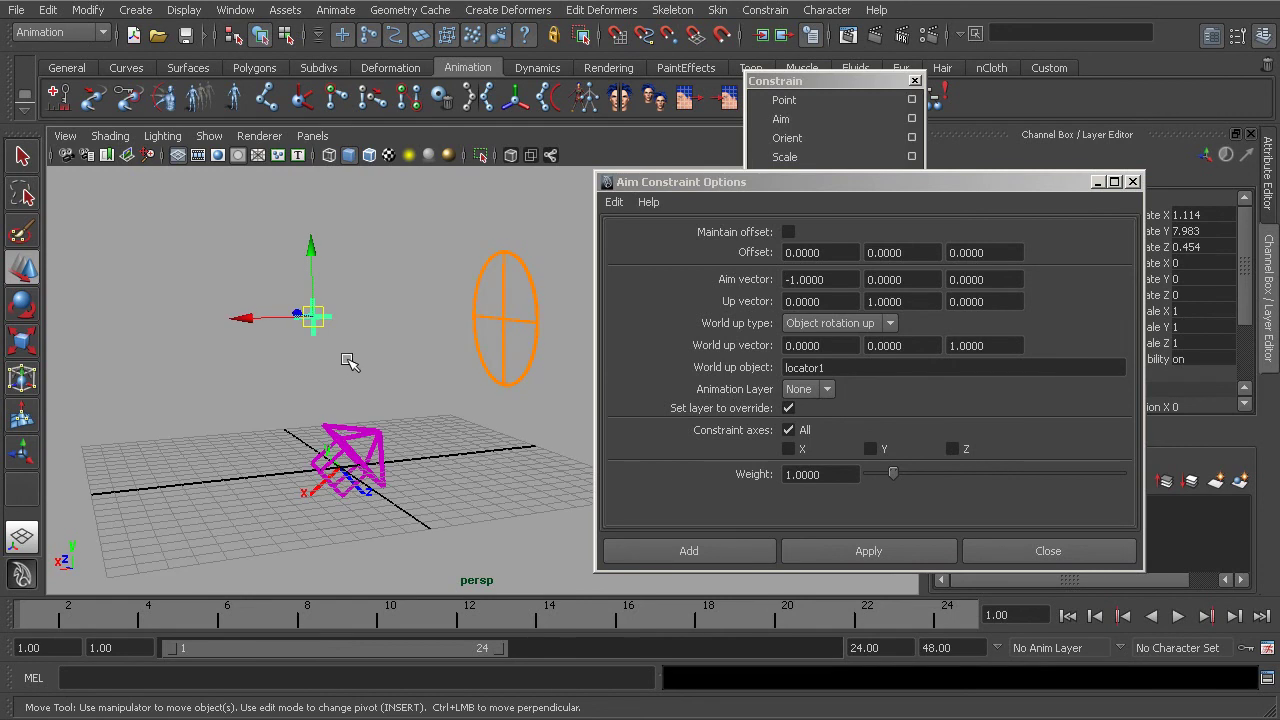
key(e)
drag(333, 303, 283, 237)
key(ctrl+z)
drag(363, 366, 289, 260)
alt+drag(368, 375, 400, 322)
click(818, 324)
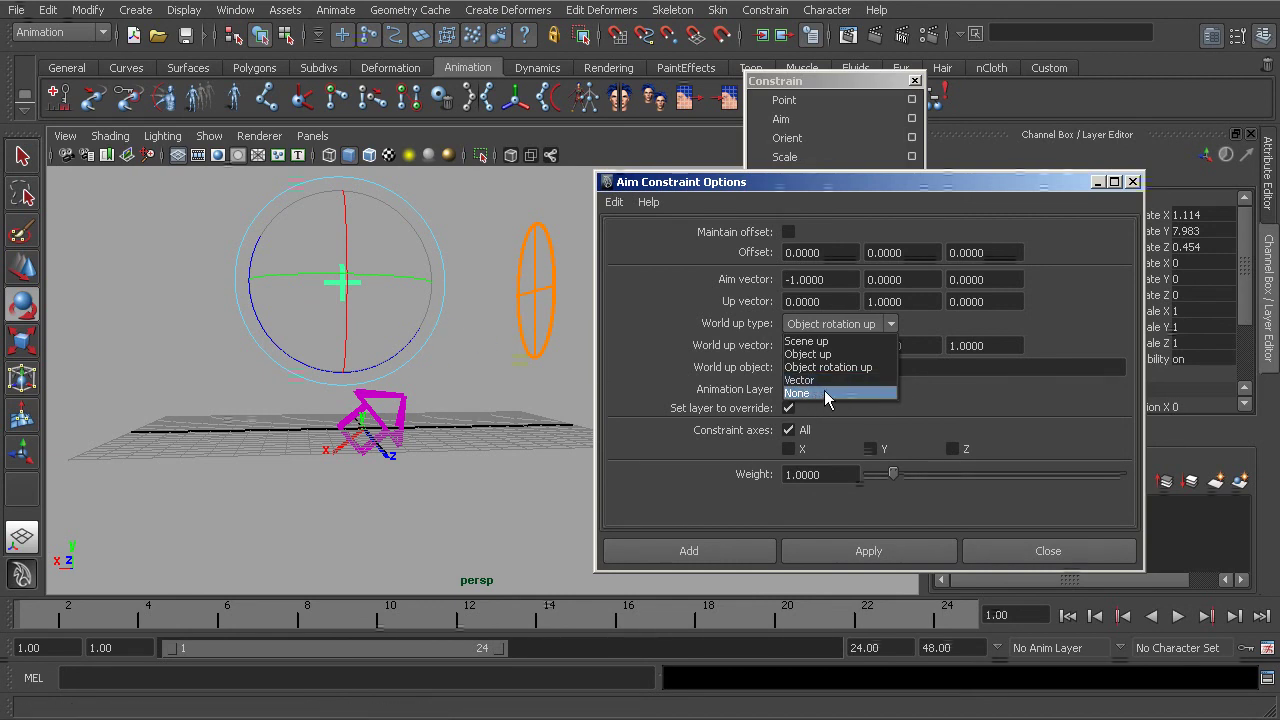
click(915, 392)
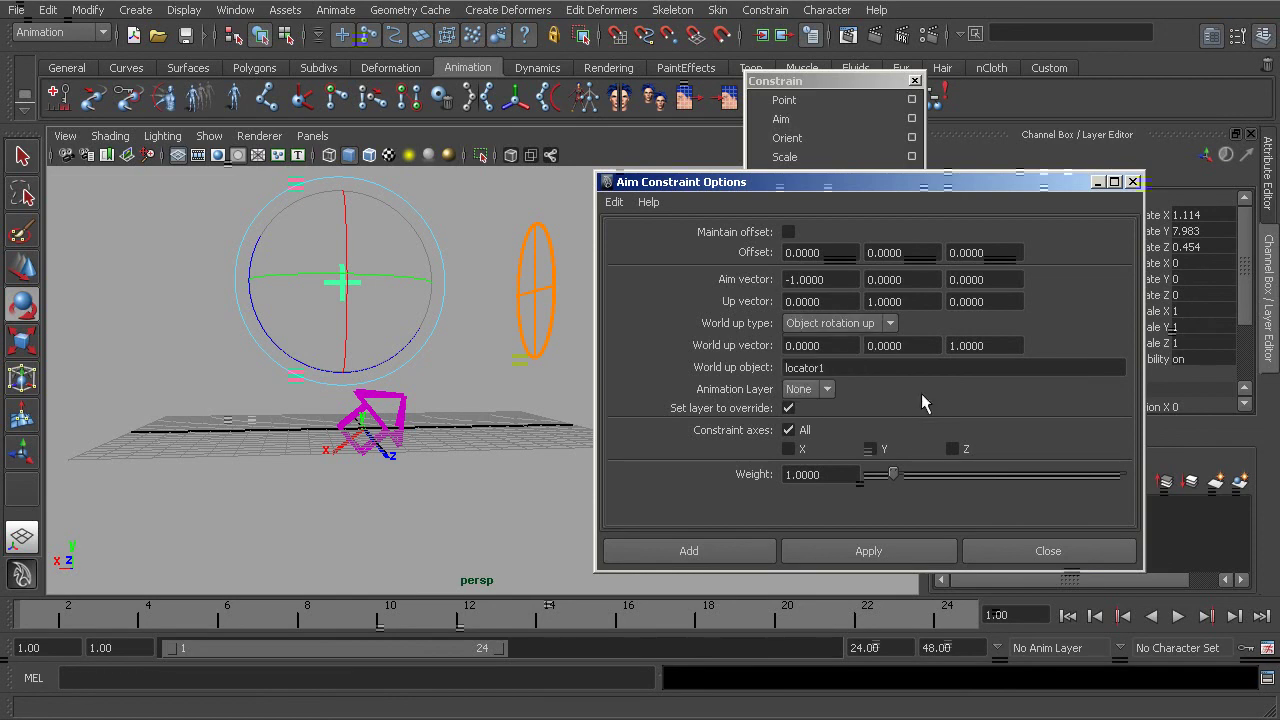
click(830, 322)
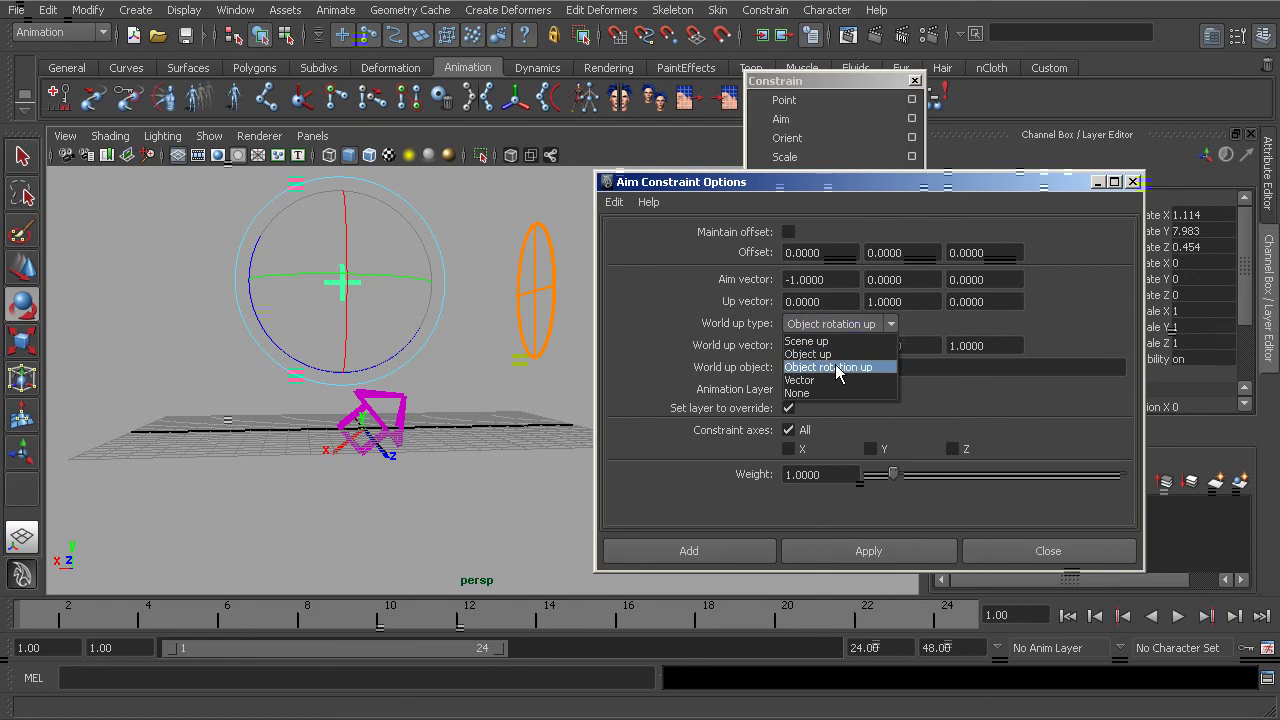
click(942, 394)
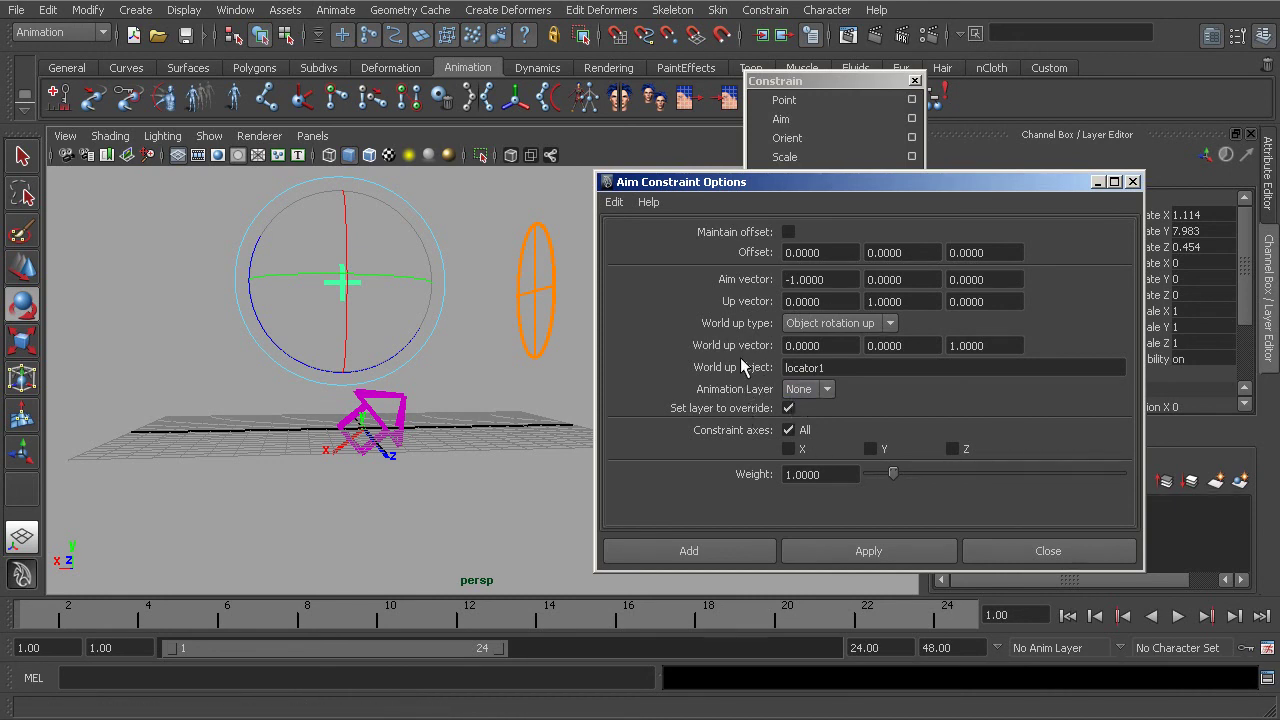
Step: Limit the aim constraint axes to Y only, leaving All, X and Z off
click(788, 408)
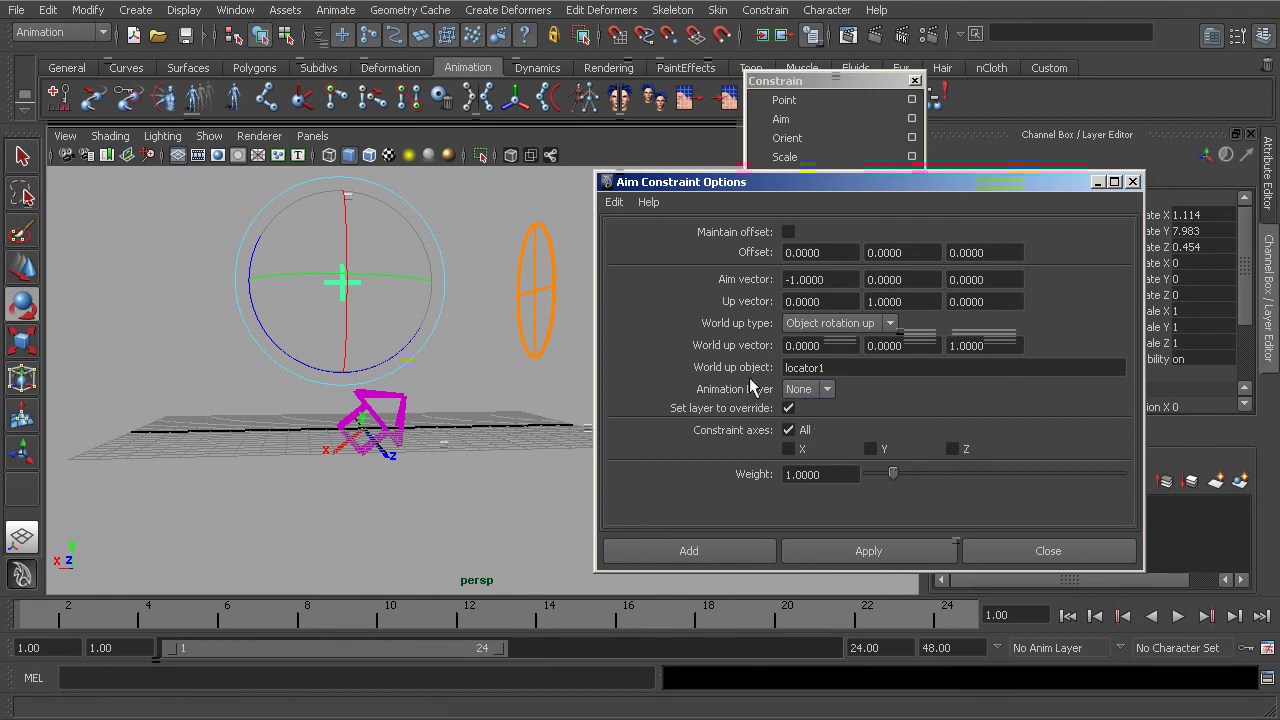
click(870, 449)
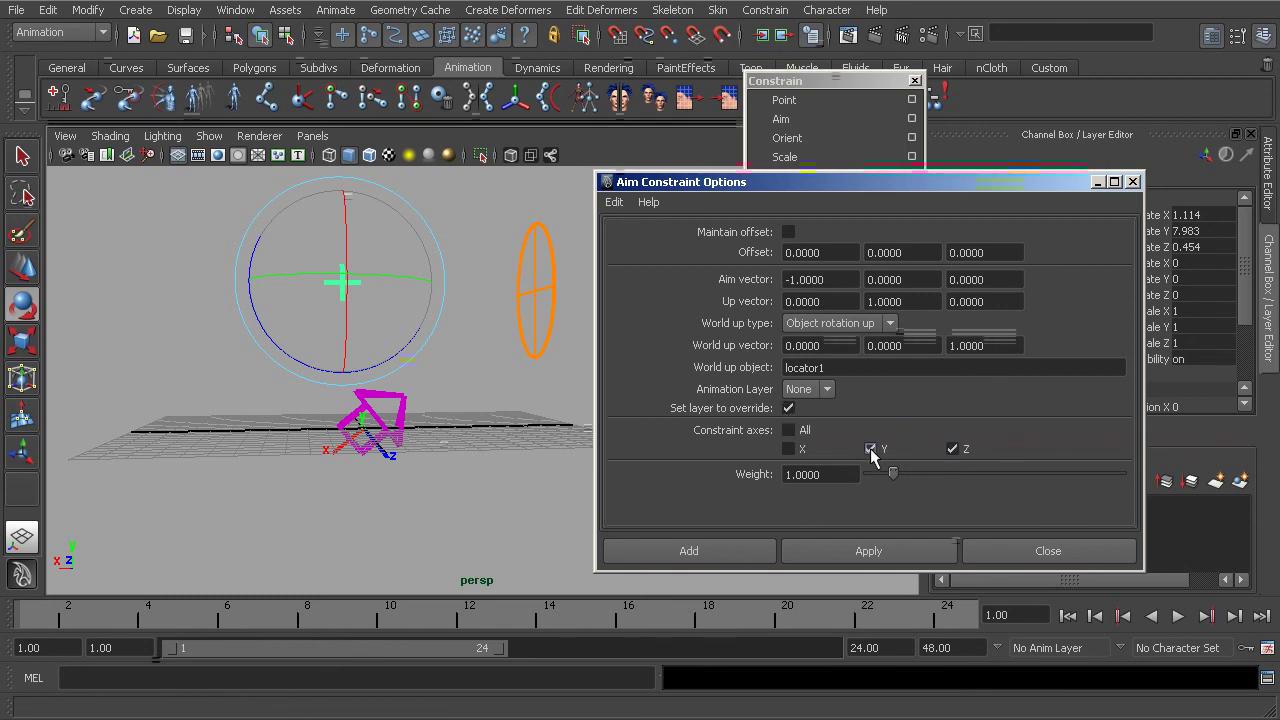
click(955, 450)
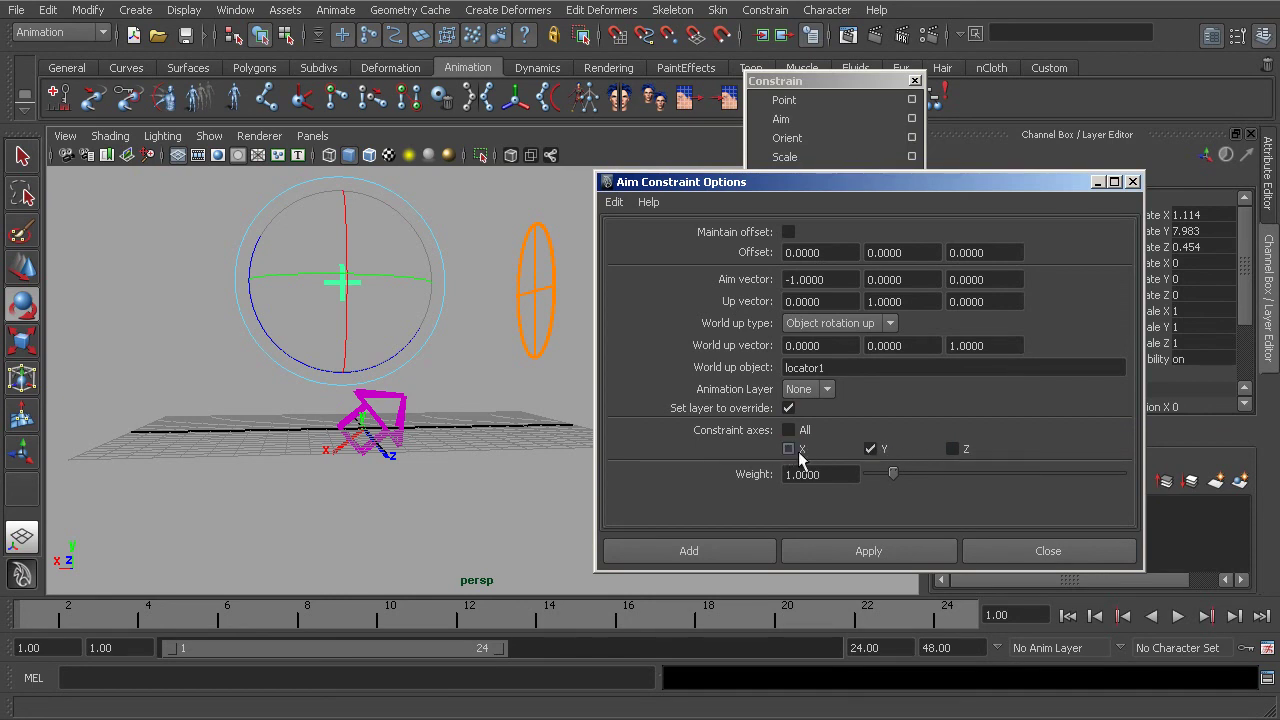
Step: Remove the existing aim constraint node from under arrow01 and close the Outliner
middle_drag(480, 410, 400, 430)
click(403, 451)
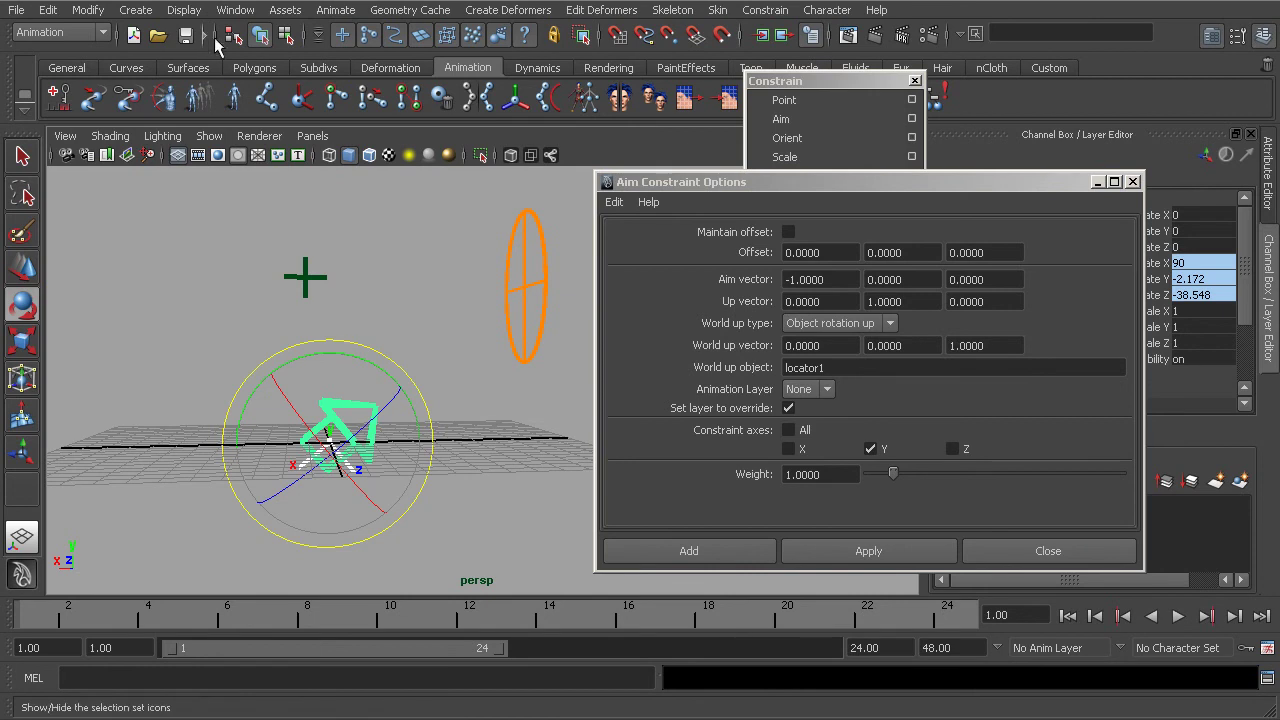
click(235, 10)
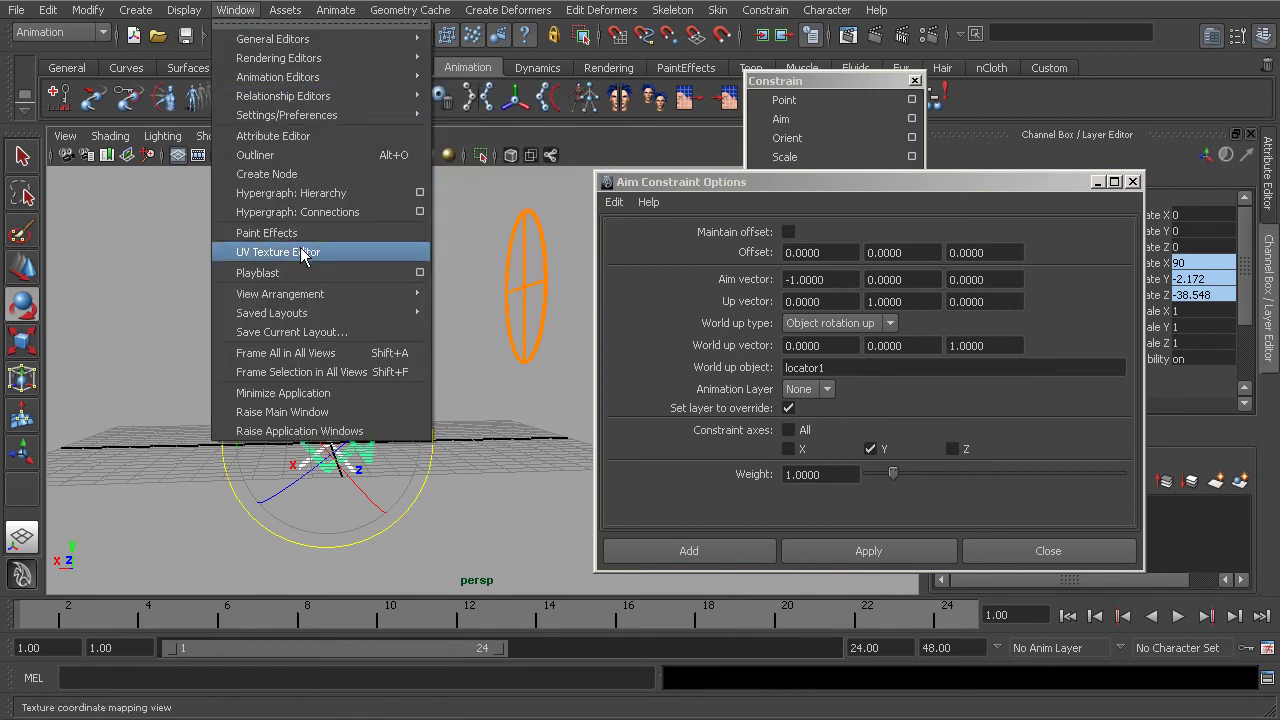
click(258, 155)
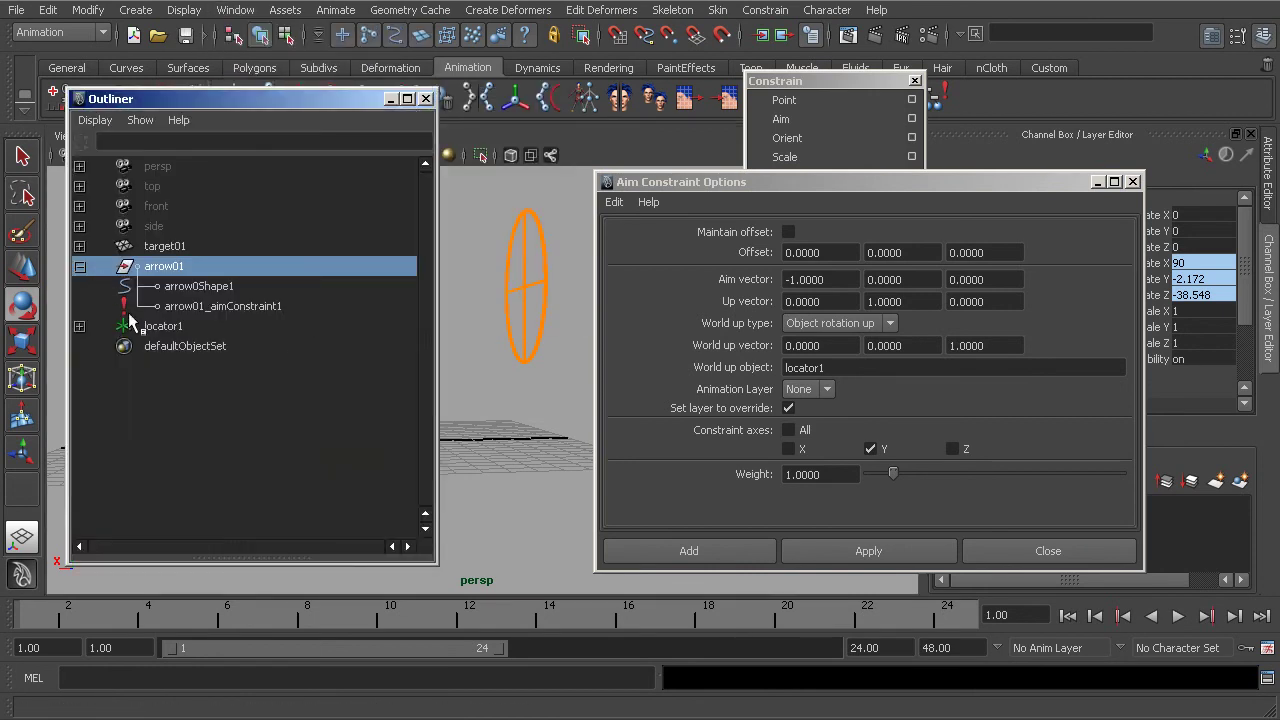
click(195, 305)
key(Delete)
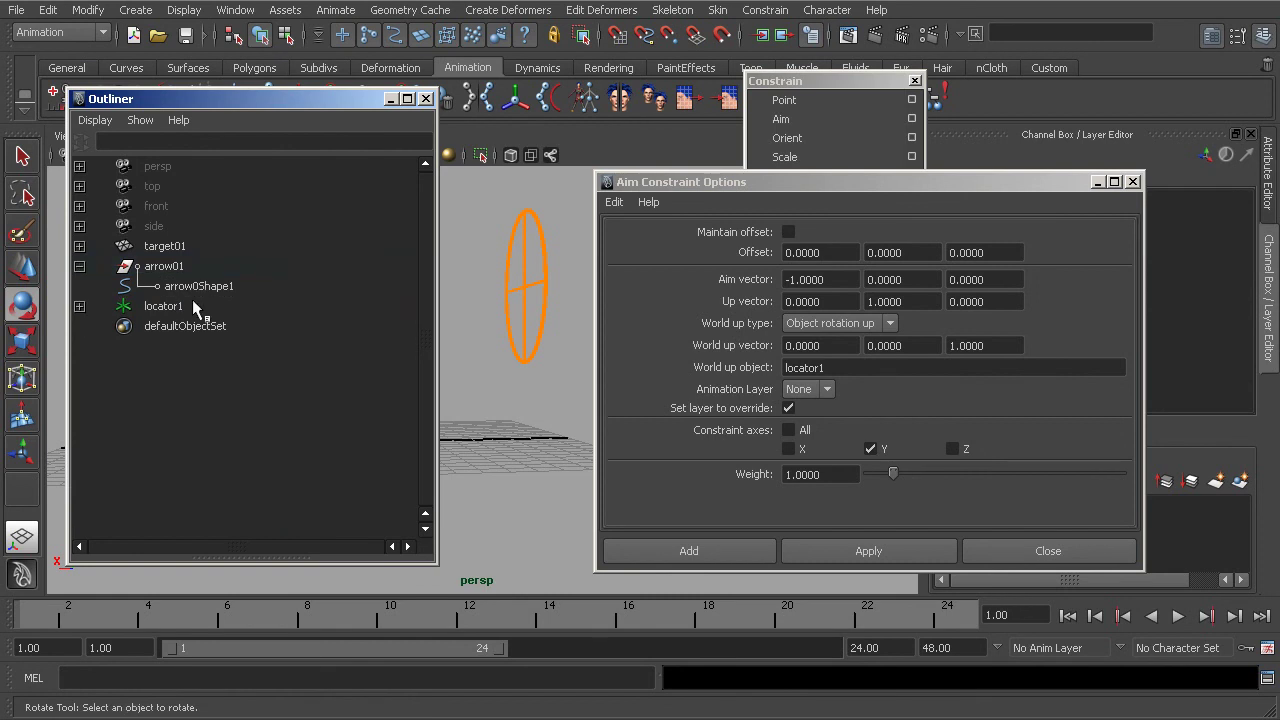
click(426, 99)
Step: Reset the arrow's Rotate X, Y and Z to 0
click(372, 415)
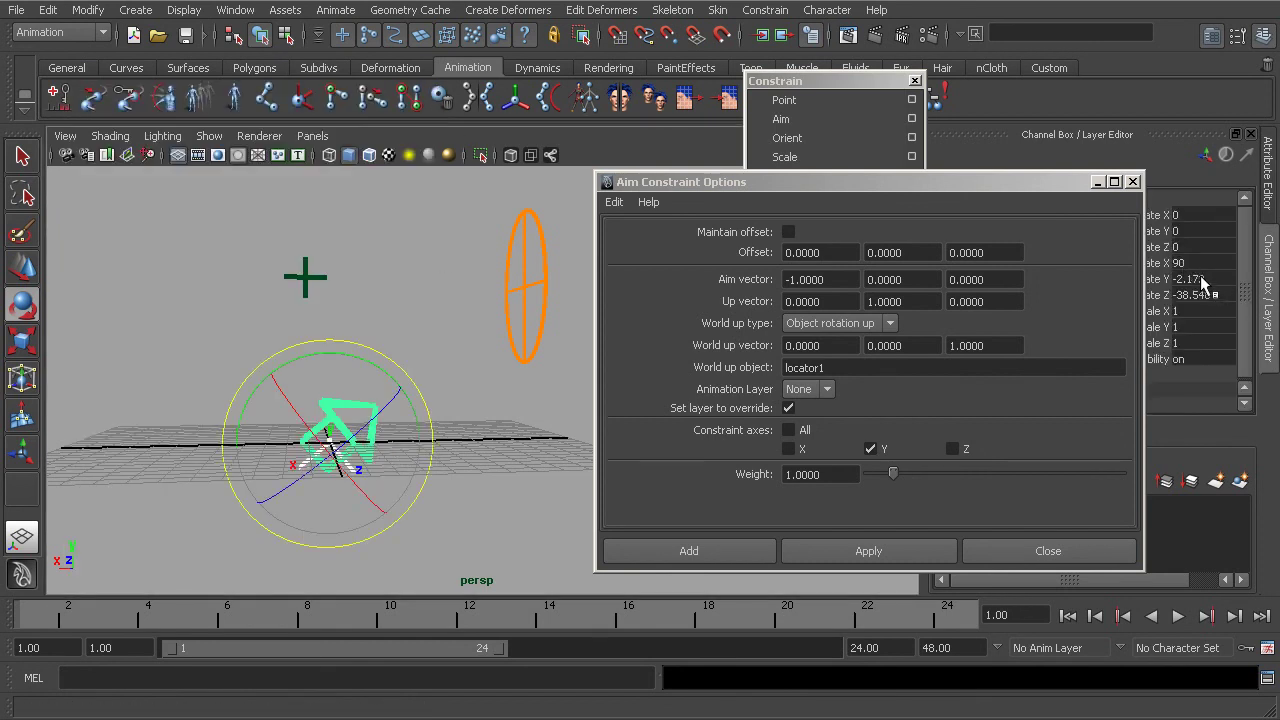
drag(1192, 264, 1198, 298)
text(0)
key(Return)
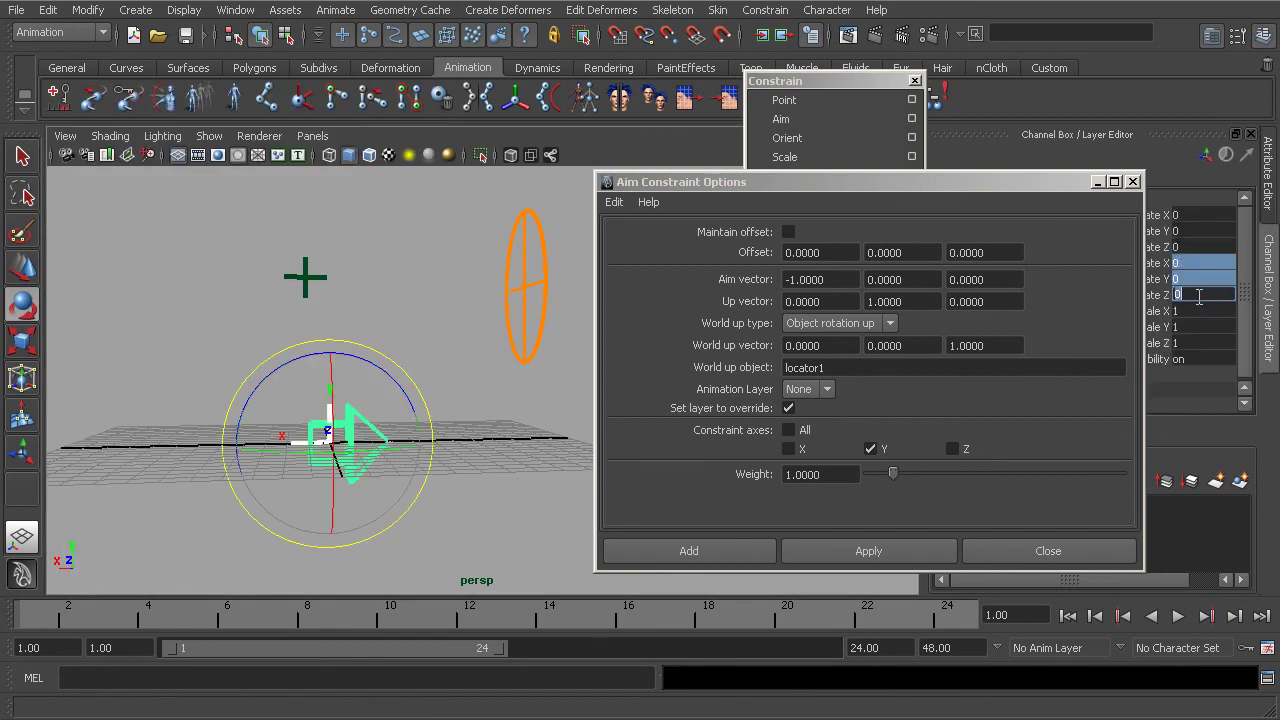
Step: Aim-constrain the arrow to the circular target on the Y and Z axes only, keeping Object rotation up with locator1
drag(1071, 181, 924, 189)
drag(808, 186, 956, 214)
click(552, 300)
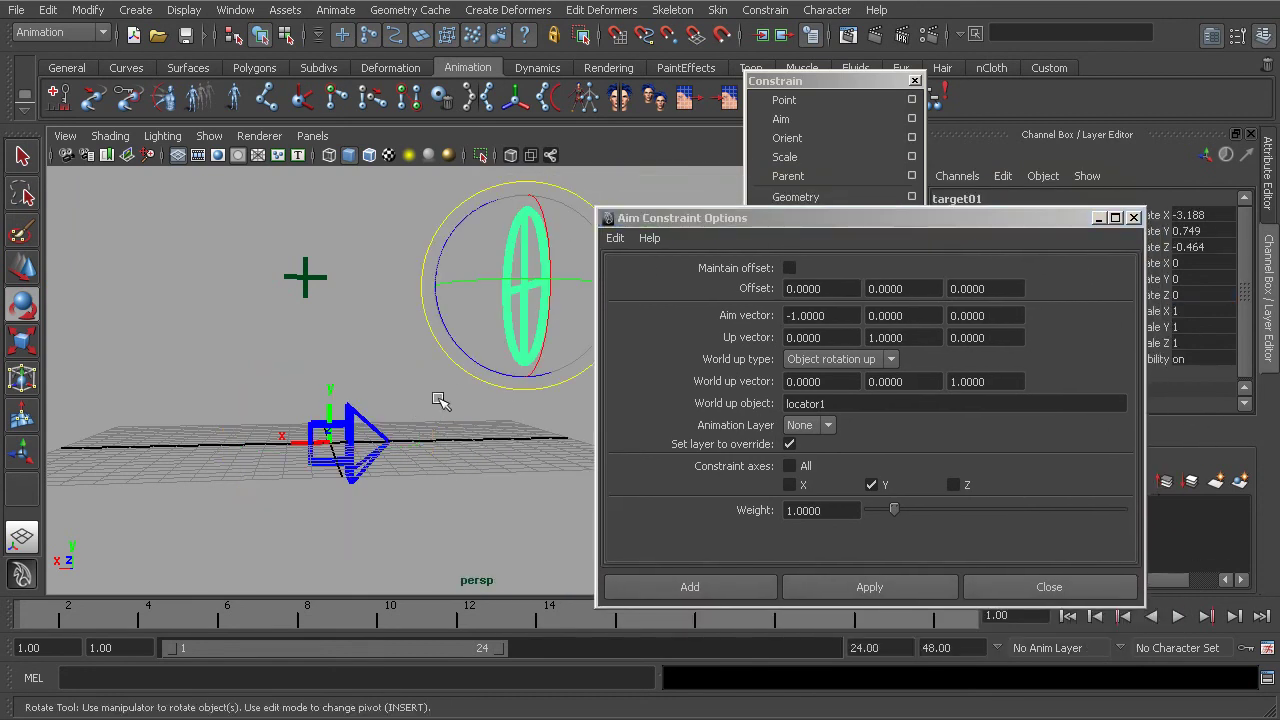
shift+click(383, 455)
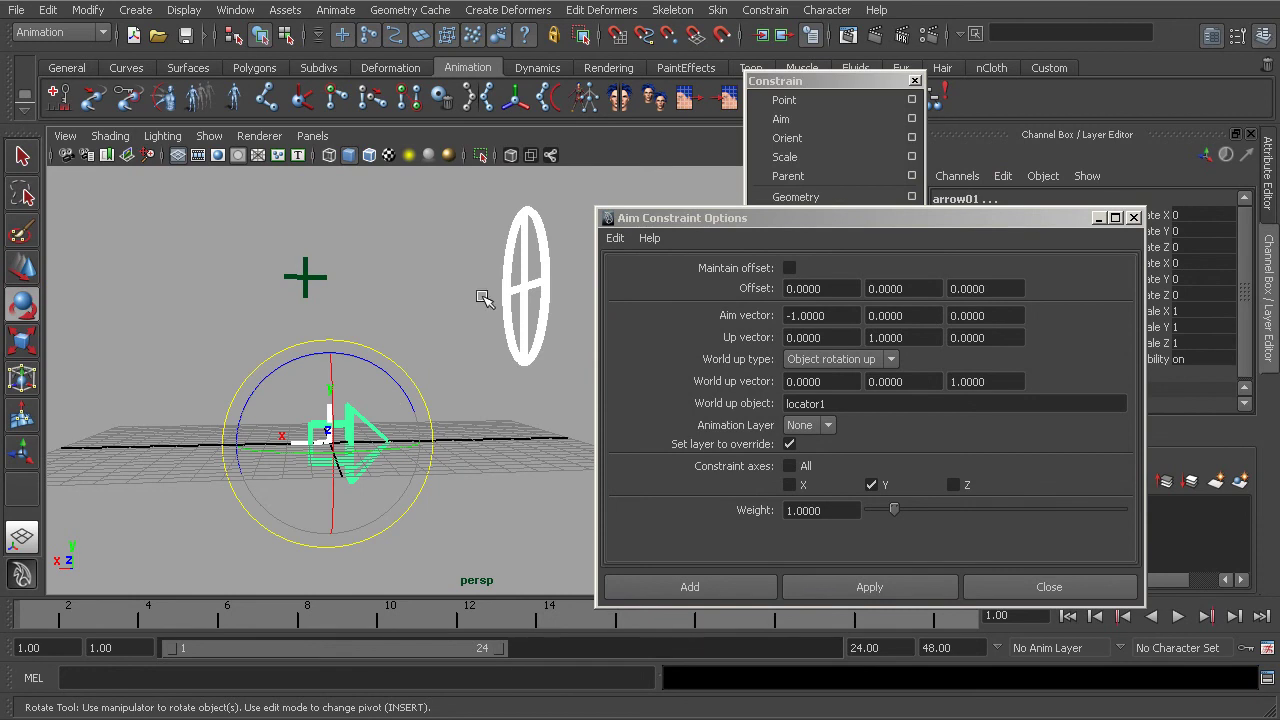
drag(918, 229, 857, 196)
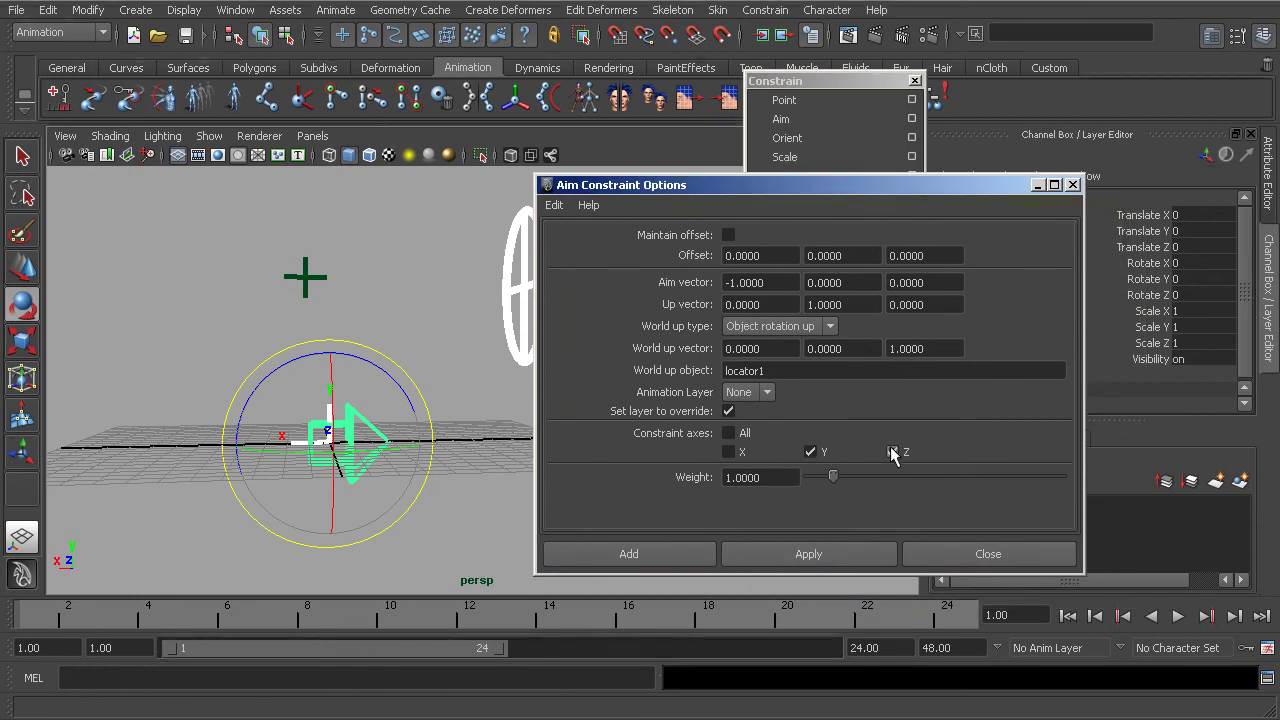
click(629, 554)
Step: Try rotating the arrow about its unconstrained X axis to about 44.7 degrees, and undo the rotation
click(547, 285)
alt+drag(547, 285, 443, 294)
key(w)
scroll(329, 363, up, 3)
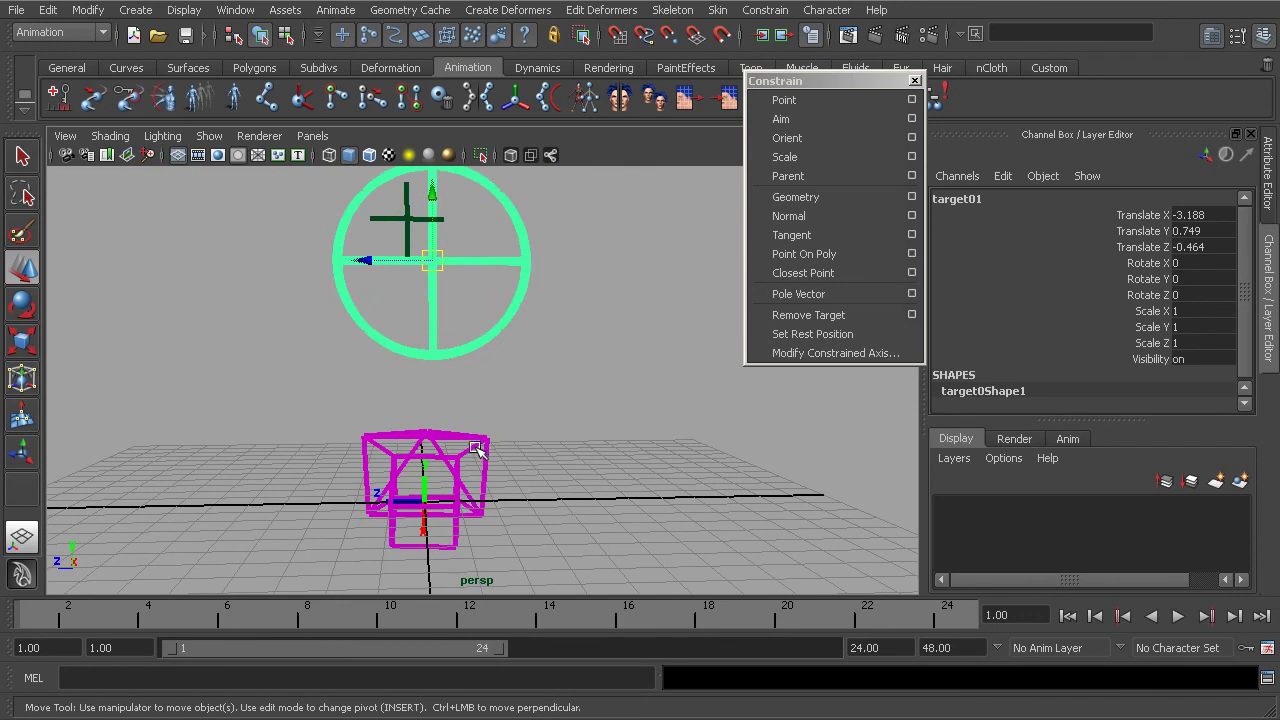
click(476, 449)
click(1148, 263)
key(e)
middle_drag(597, 467, 440, 462)
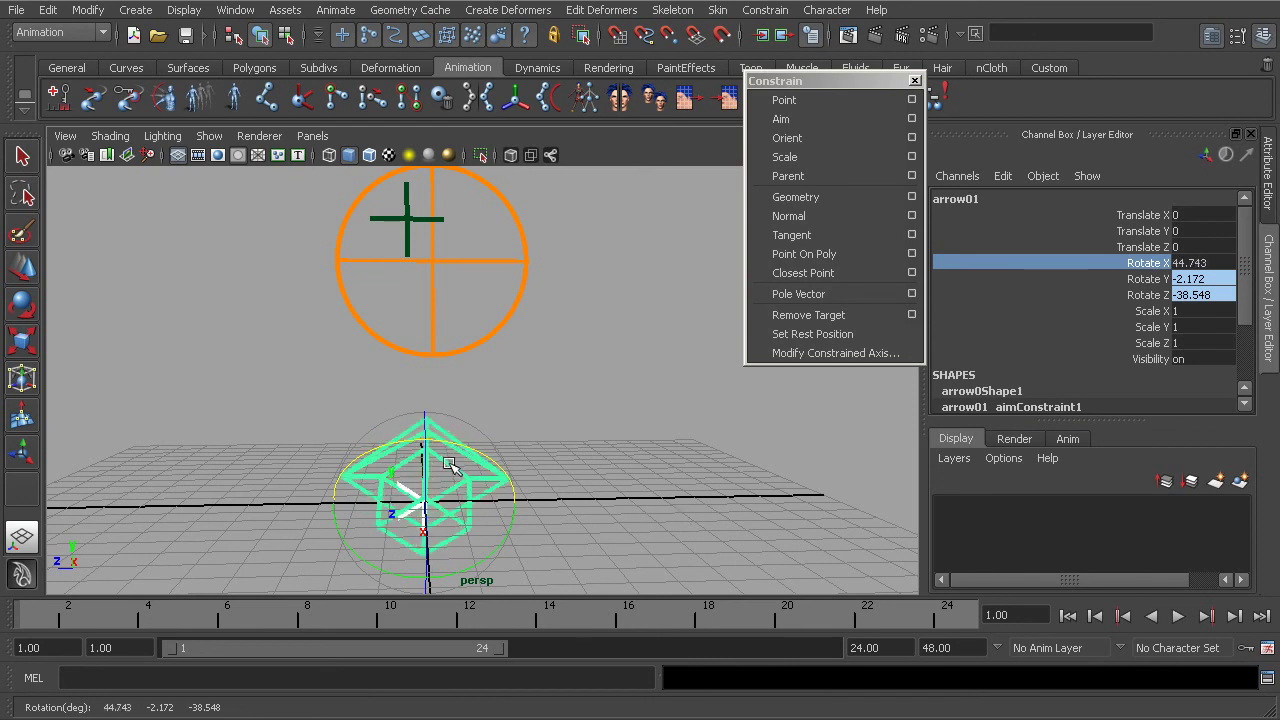
key(ctrl+z)
key(ctrl+z)
key(ctrl+z)
key(ctrl+z)
Step: Try shifting the circular target slightly to test the arrow's aiming, and undo the move
drag(432, 263, 438, 232)
key(ctrl+z)
alt+drag(510, 347, 271, 379)
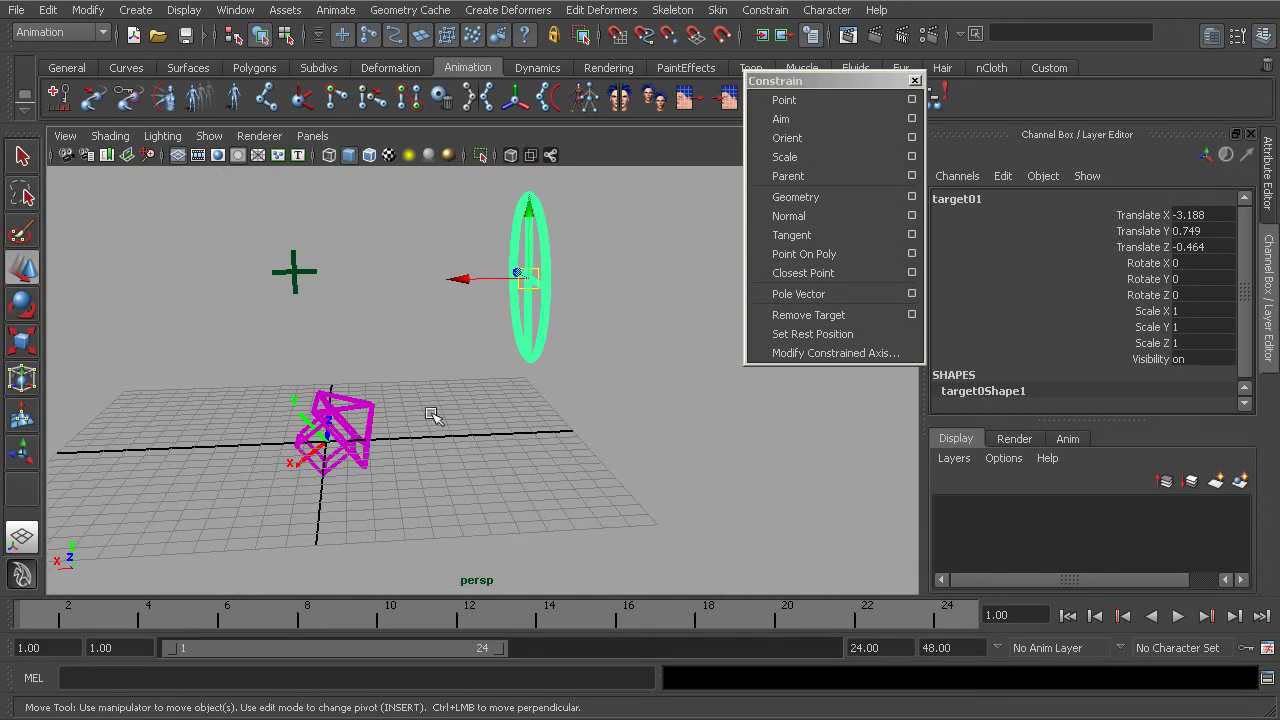
alt+drag(462, 313, 430, 382)
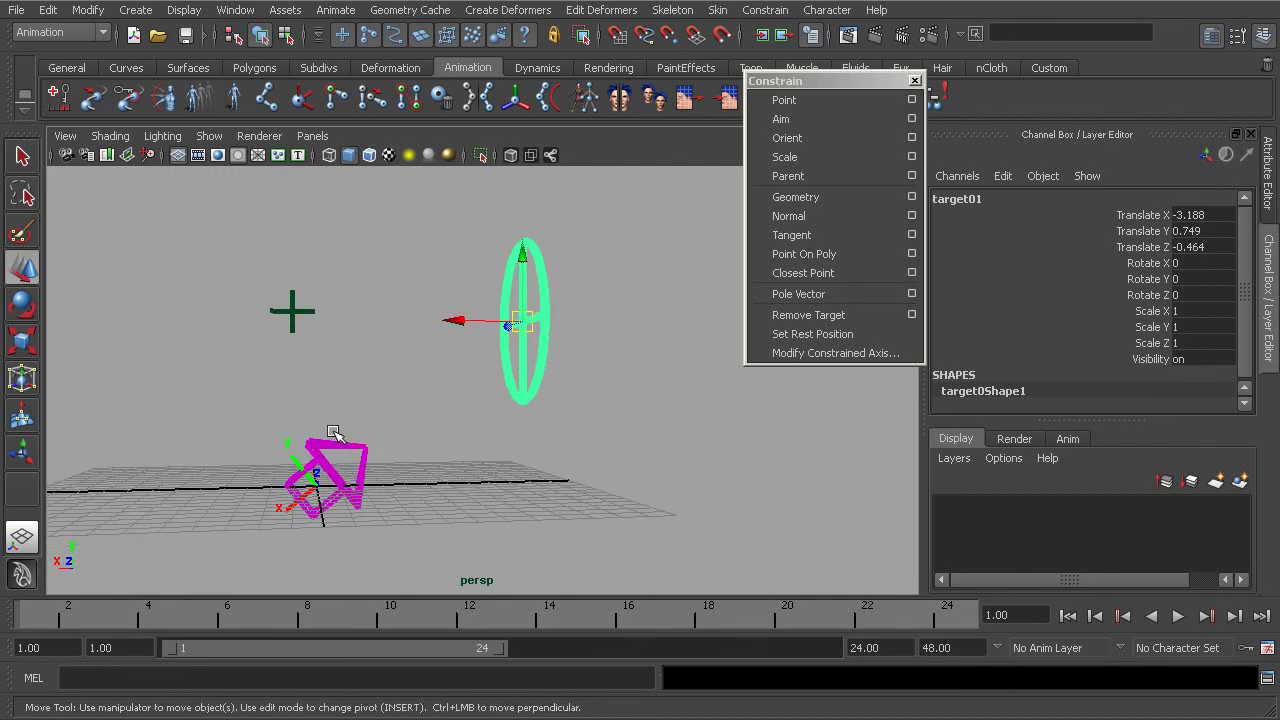